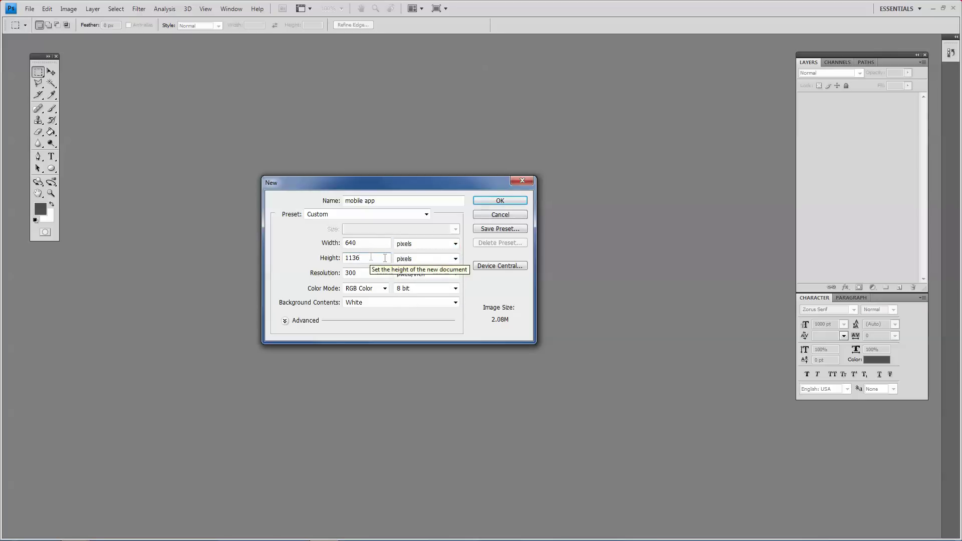
# Create a new document named mobile app, 640 × 1136 pixels, in 8-bit RGB Color with a white background
pyautogui.click(376, 242)
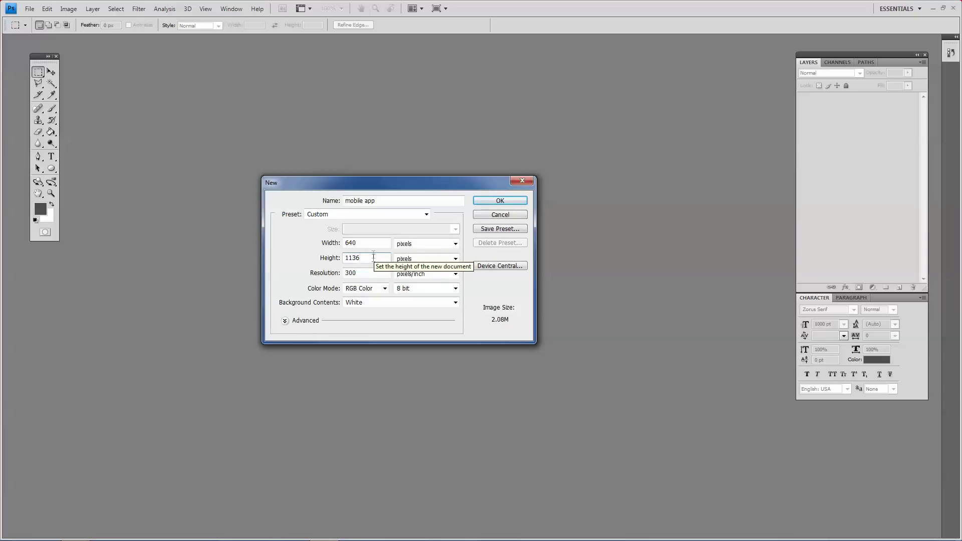
pyautogui.click(372, 273)
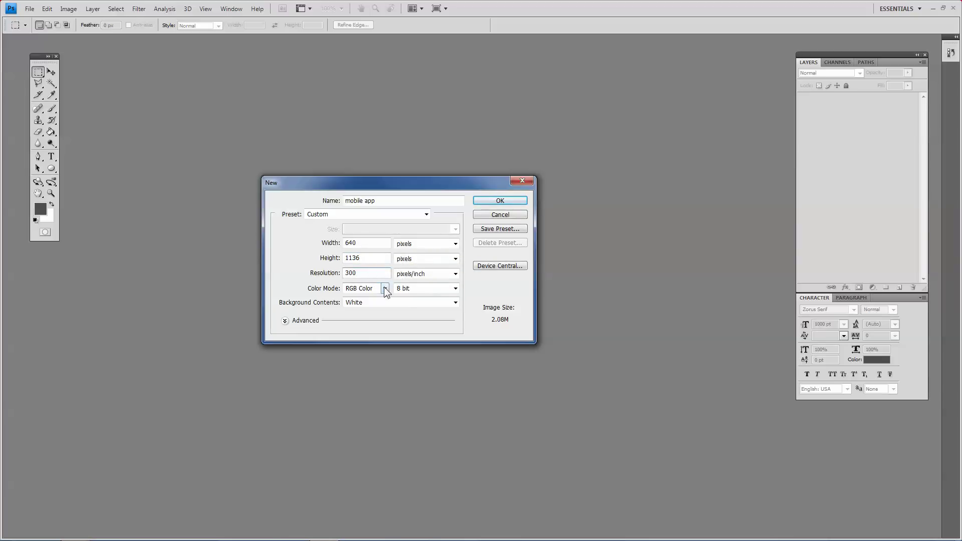
pyautogui.click(385, 289)
pyautogui.click(385, 289)
pyautogui.moveTo(346, 273); pyautogui.dragTo(335, 276)
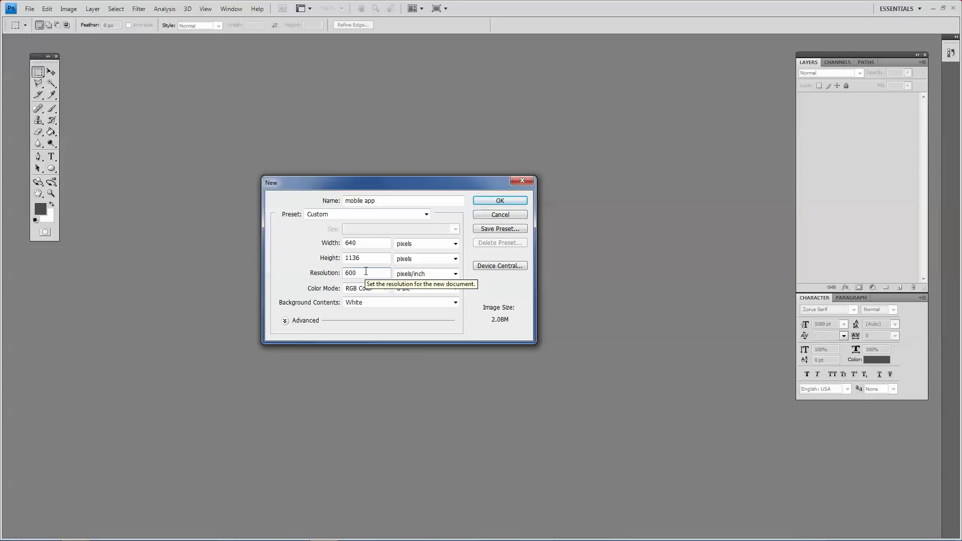
pyautogui.press('BackSpace')
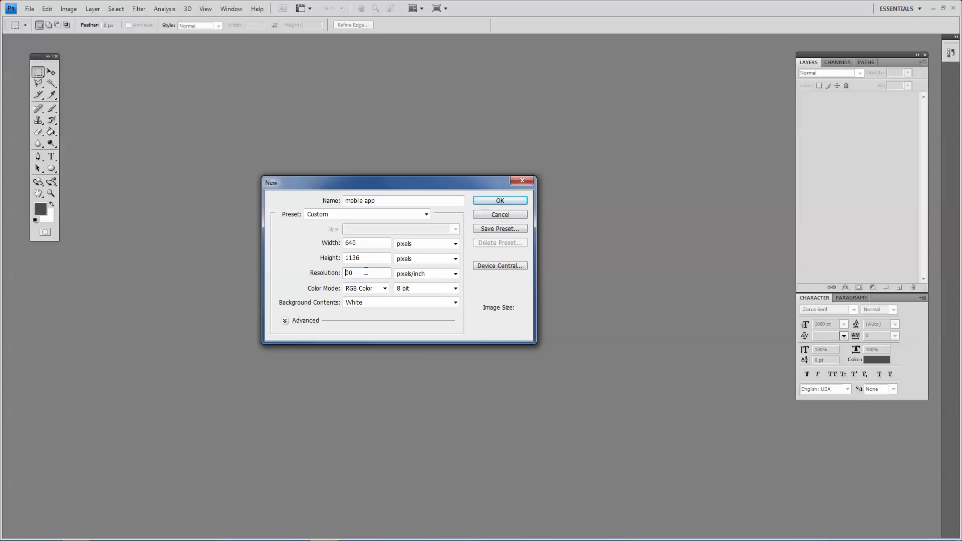
pyautogui.click(498, 201)
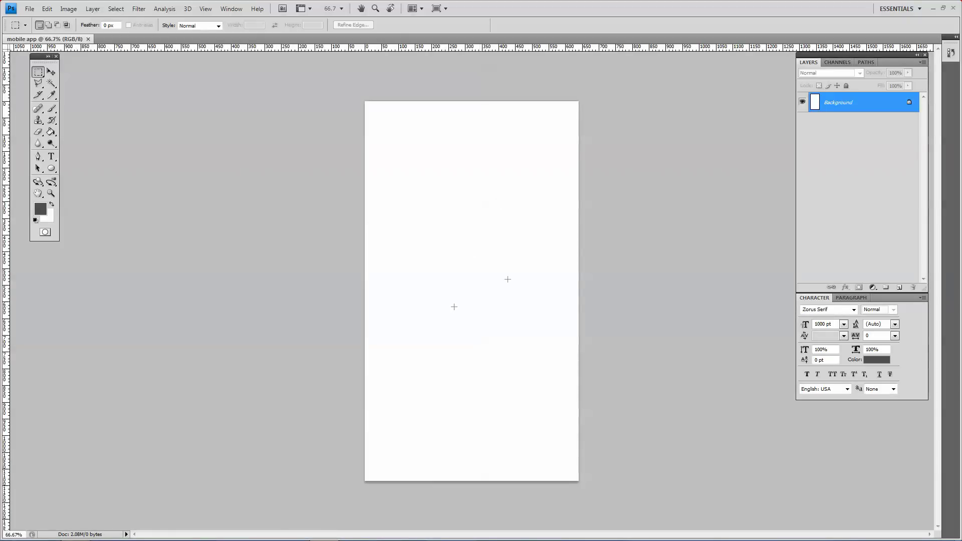
# Shrink the program window to expose the desktop and open the IMG_0292 screenshot from there as its own document
pyautogui.doubleClick(576, 8)
pyautogui.moveTo(522, 29); pyautogui.dragTo(586, 40)
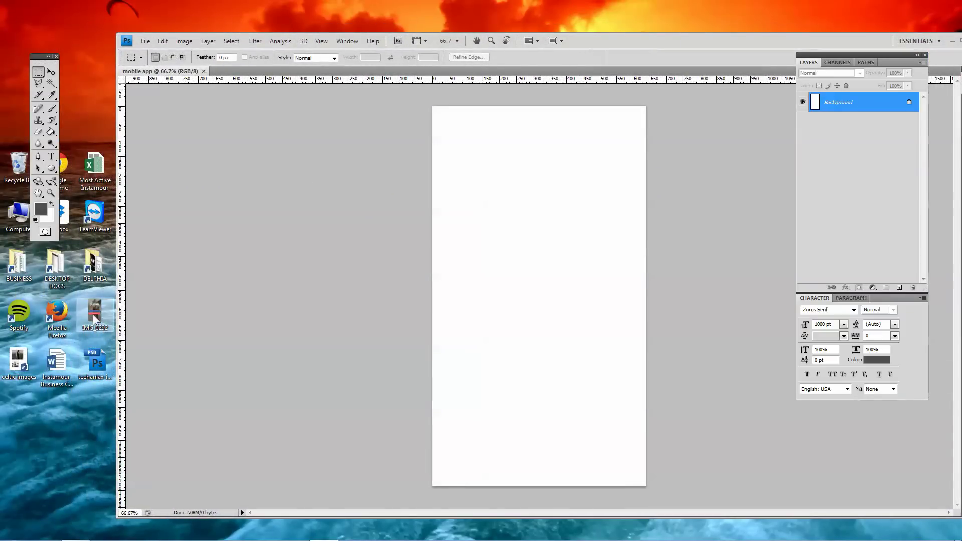
pyautogui.moveTo(93, 314); pyautogui.dragTo(398, 307)
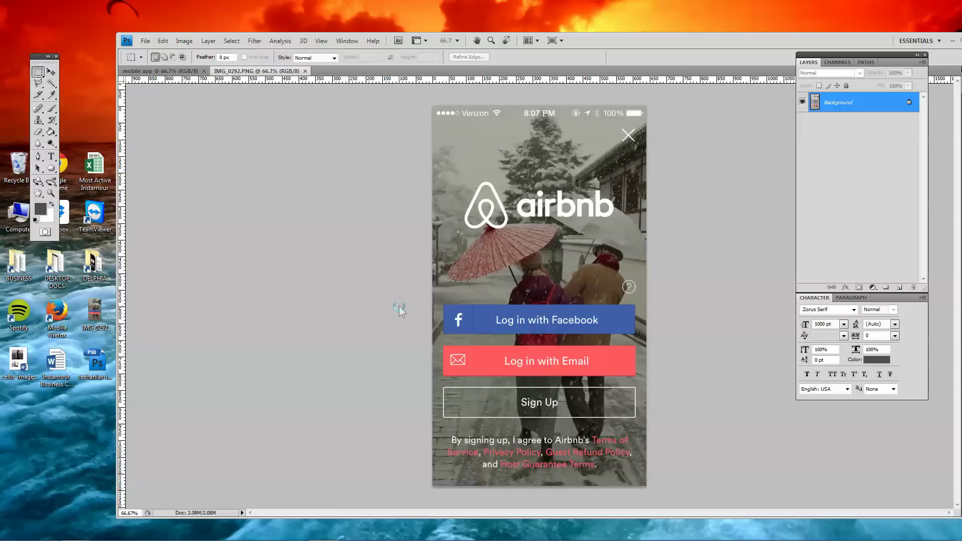
# Copy the entire IMG_0292 image into the mobile app document, close IMG_0292, and restore the full-screen window
pyautogui.hotkey('ctrl', 'a')
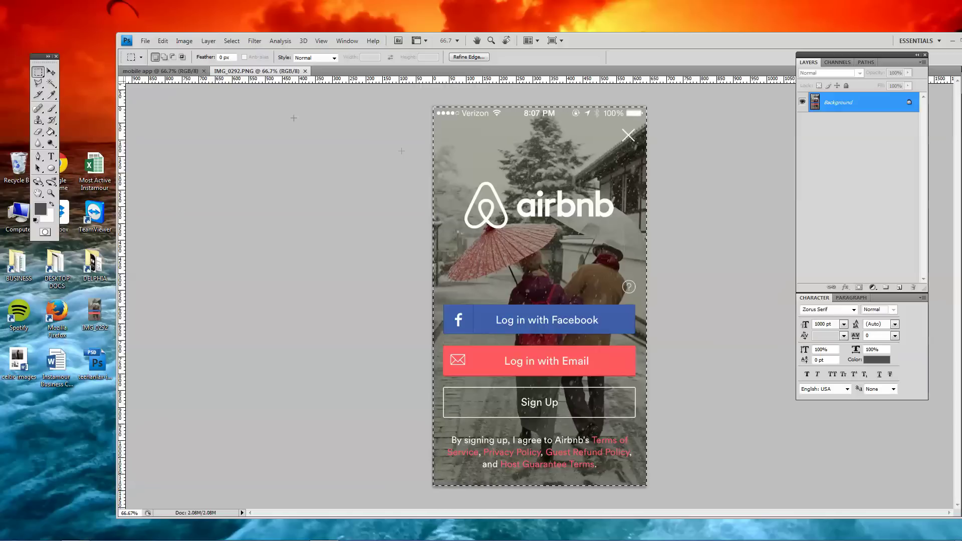
pyautogui.hotkey('ctrl', 'Tab')
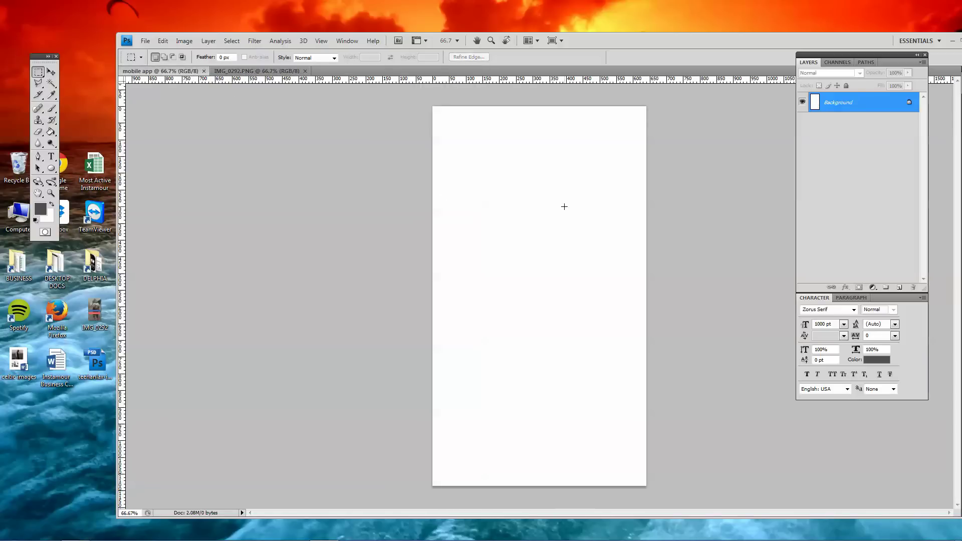
pyautogui.click(230, 72)
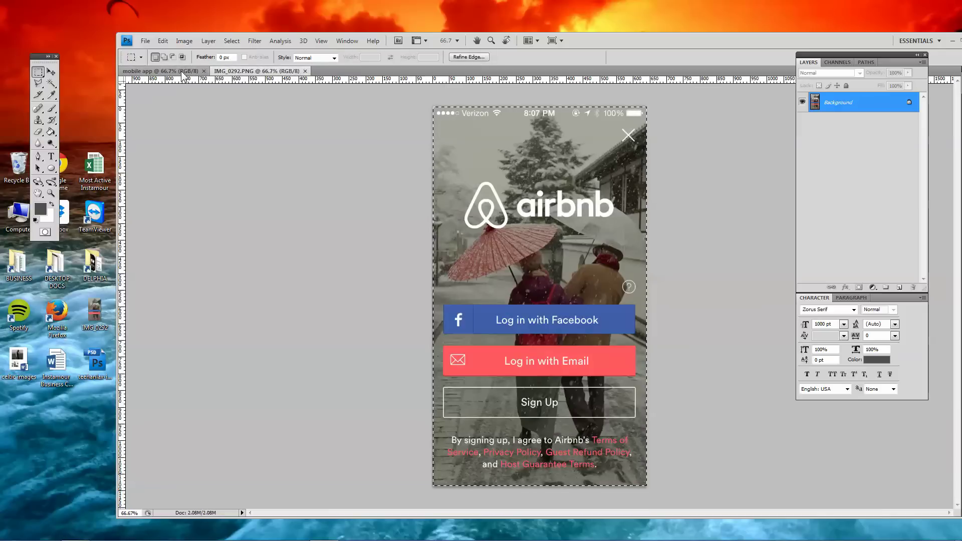
pyautogui.click(184, 73)
pyautogui.hotkey('ctrl', 'v')
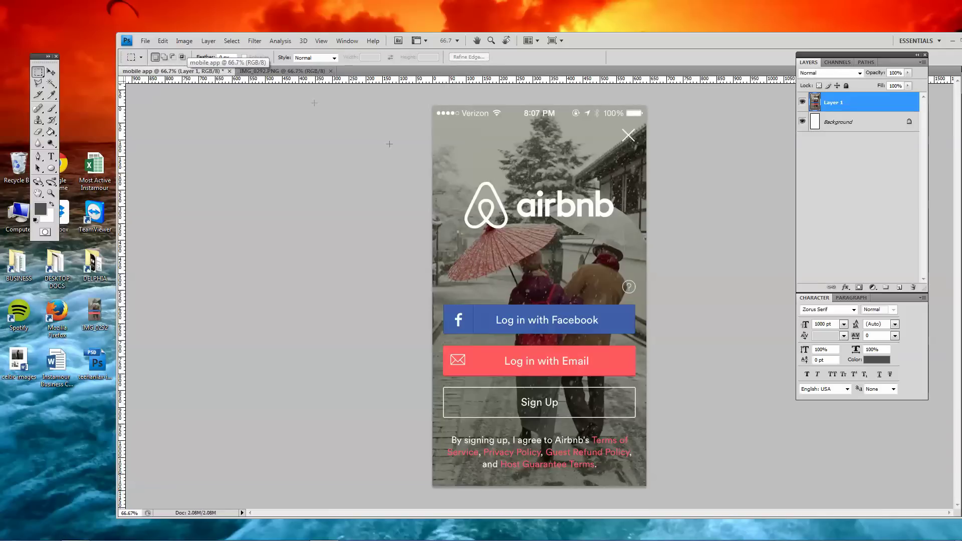
pyautogui.click(331, 71)
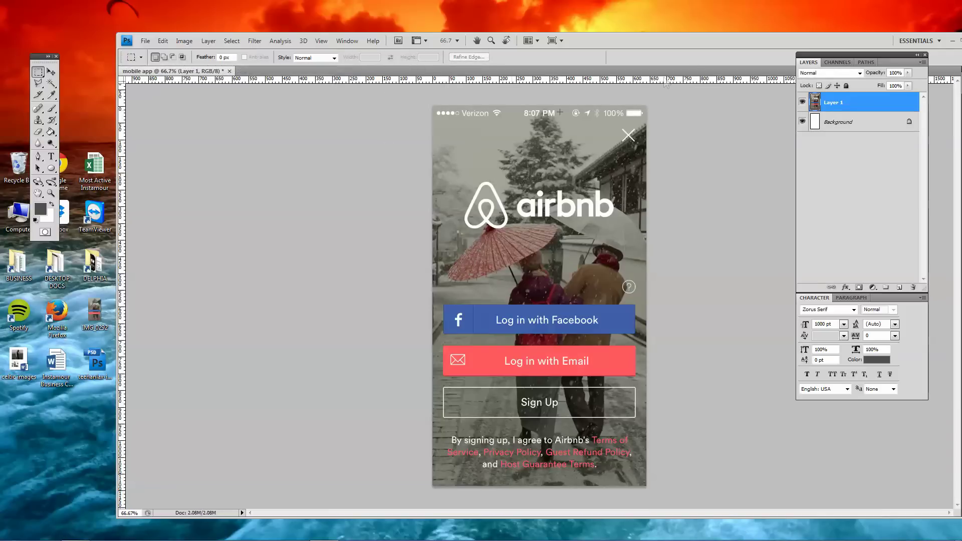
pyautogui.doubleClick(686, 44)
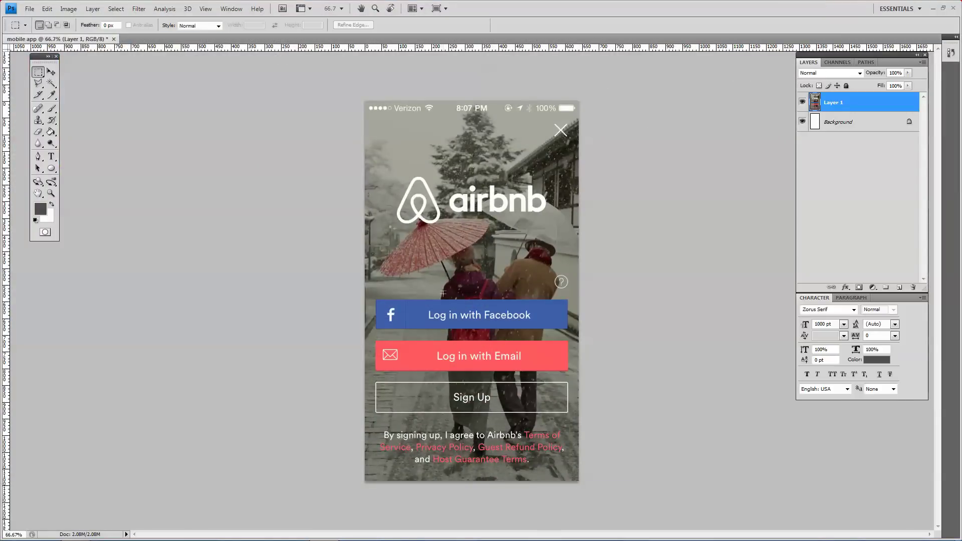
# Rename the pasted screenshot layer to airbnb and toggle its visibility to compare with the blank background
pyautogui.doubleClick(833, 103)
pyautogui.press('Return')
pyautogui.click(803, 103)
pyautogui.click(803, 103)
pyautogui.click(804, 103)
pyautogui.click(803, 102)
# Switch to Firefox and browse the Signups category on pttrns.com for mobile sign-up screen examples
pyautogui.moveTo(90, 536)
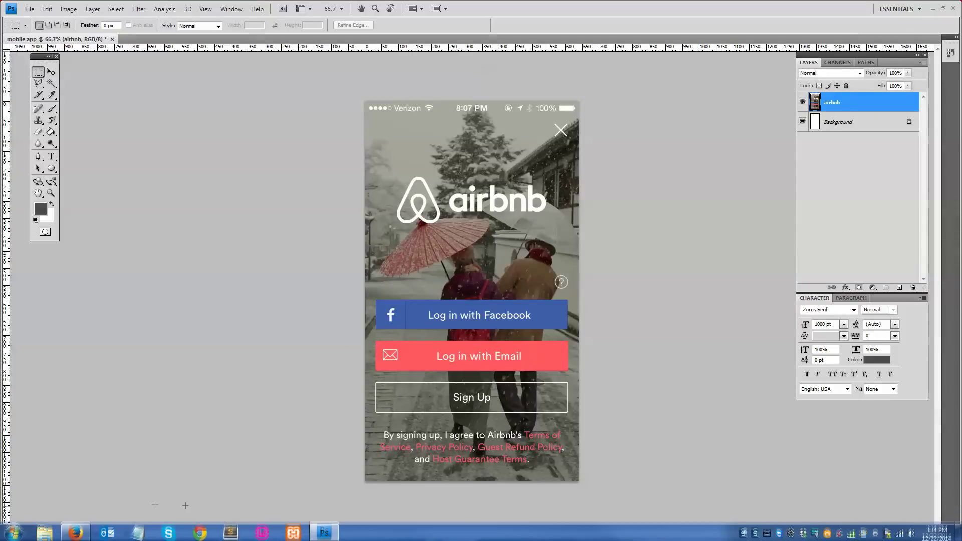
pyautogui.click(90, 535)
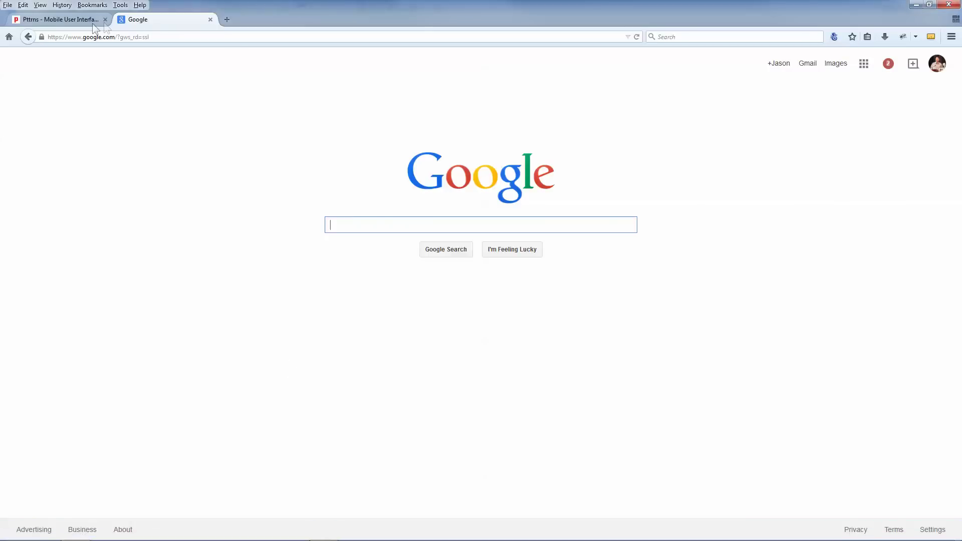
pyautogui.click(93, 22)
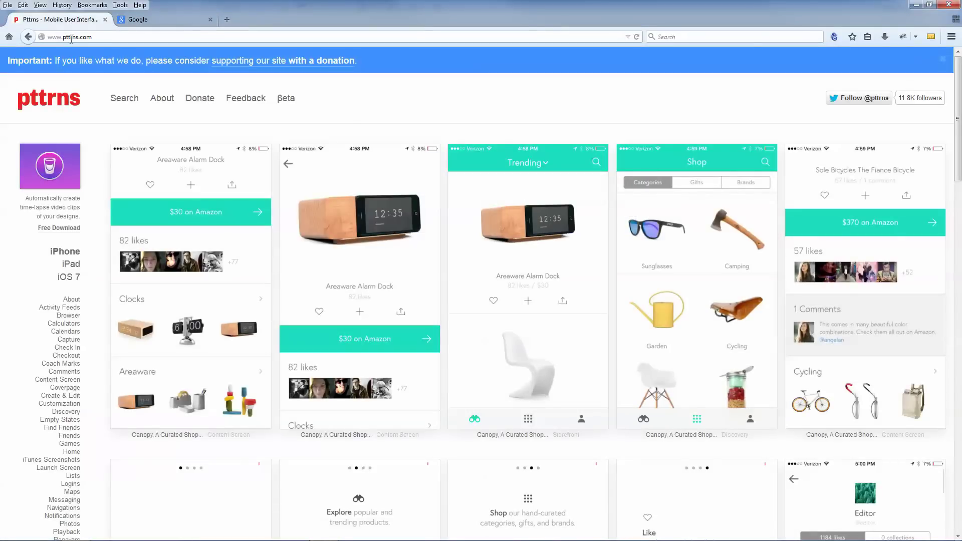
pyautogui.click(93, 37)
pyautogui.scroll(-3, 74, 356)
pyautogui.scroll(-3, 74, 326)
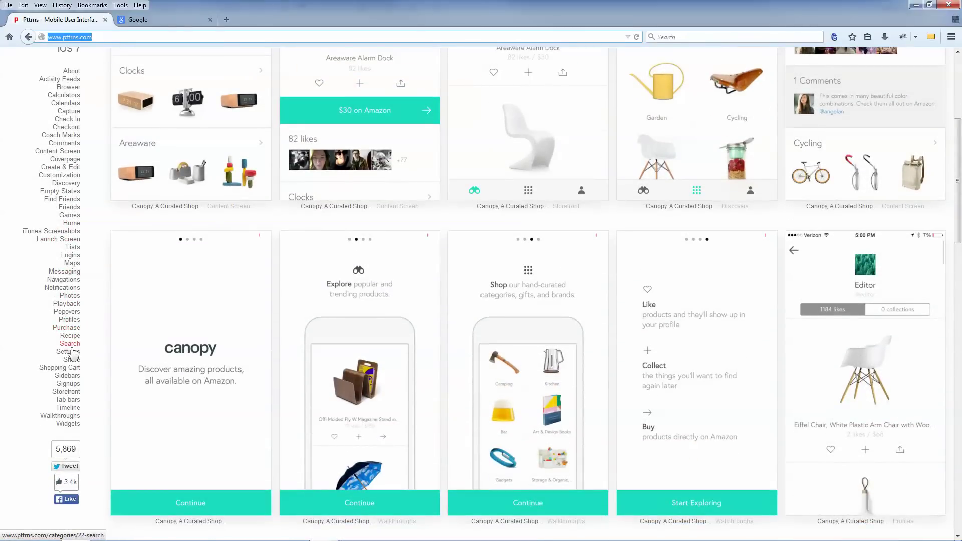
pyautogui.click(69, 384)
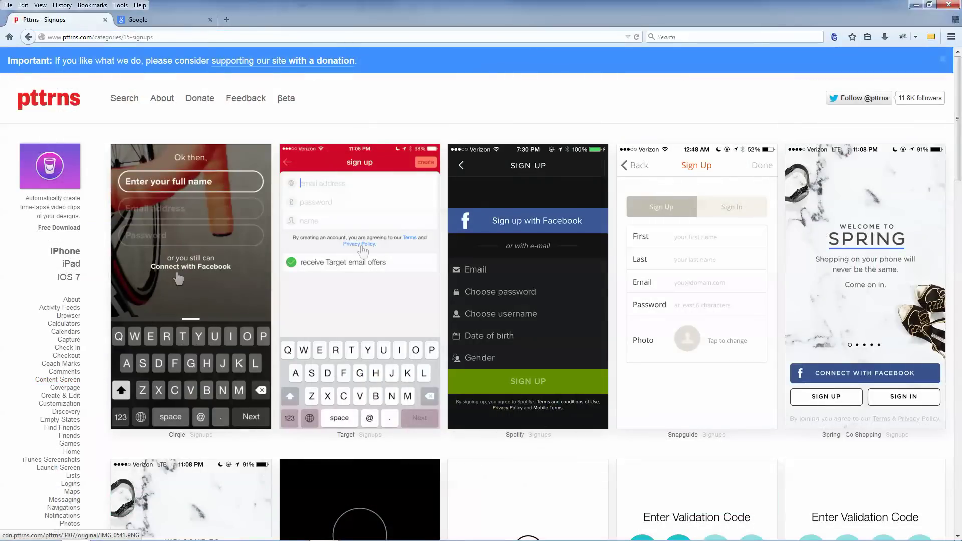
pyautogui.scroll(-10, 457, 253)
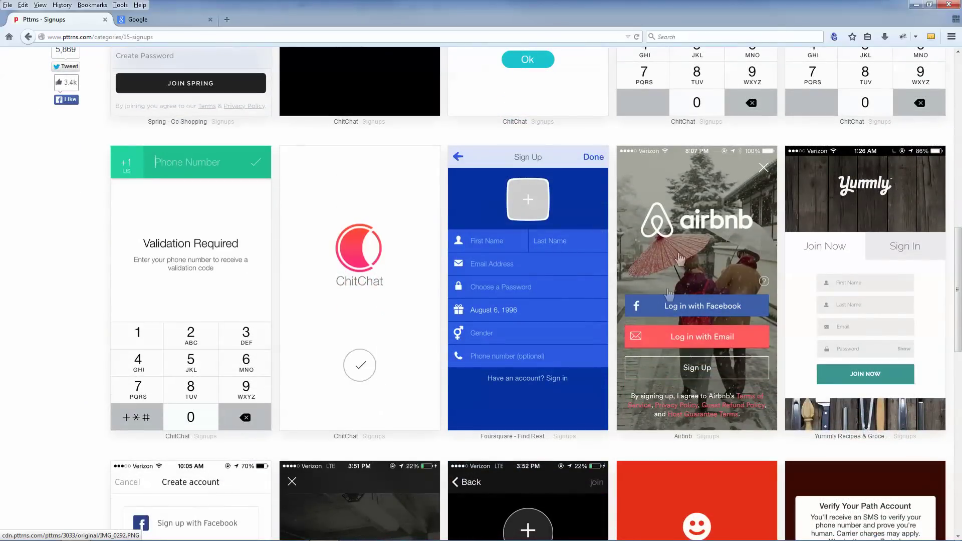
pyautogui.scroll(12, 682, 311)
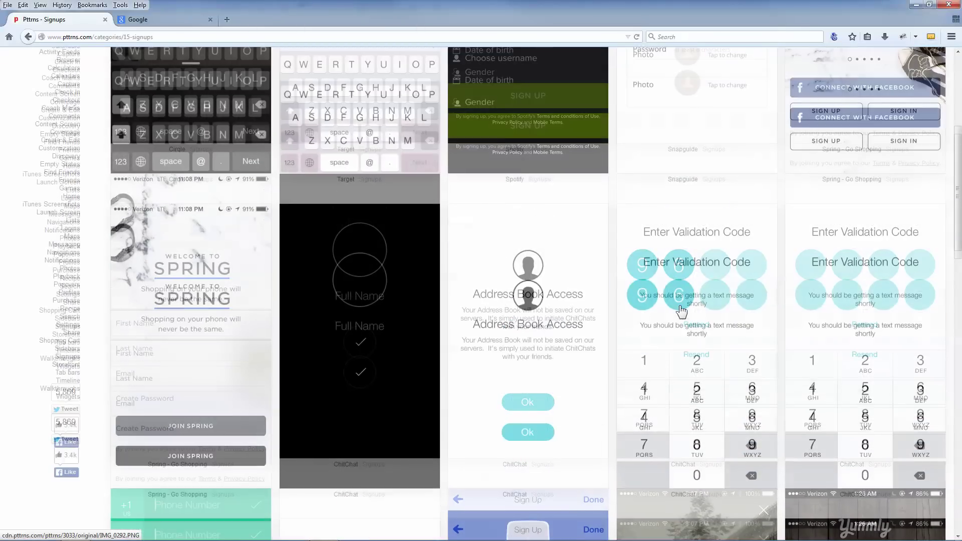
# Browse the Home category on Pttrns for mobile home screen examples
pyautogui.click(70, 395)
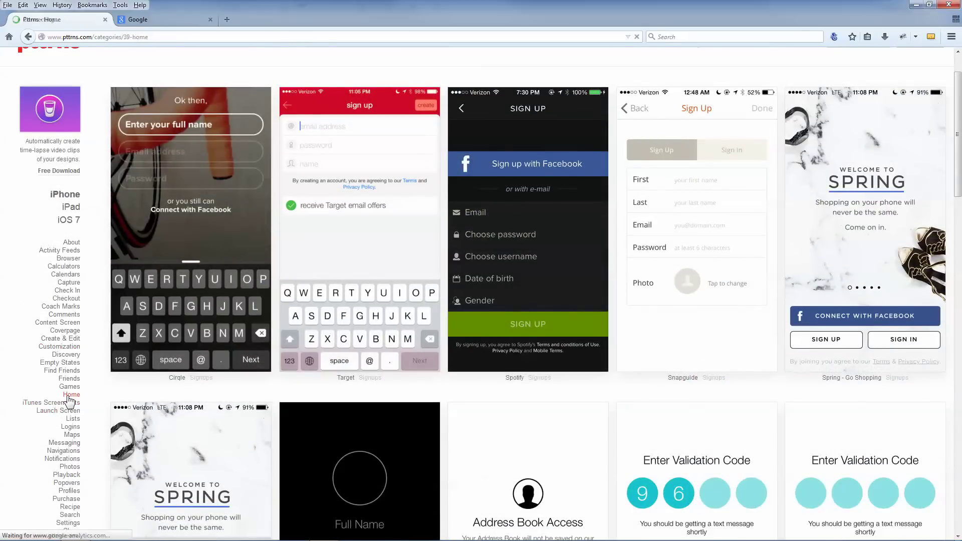
pyautogui.scroll(-3, 462, 362)
pyautogui.scroll(-5, 462, 361)
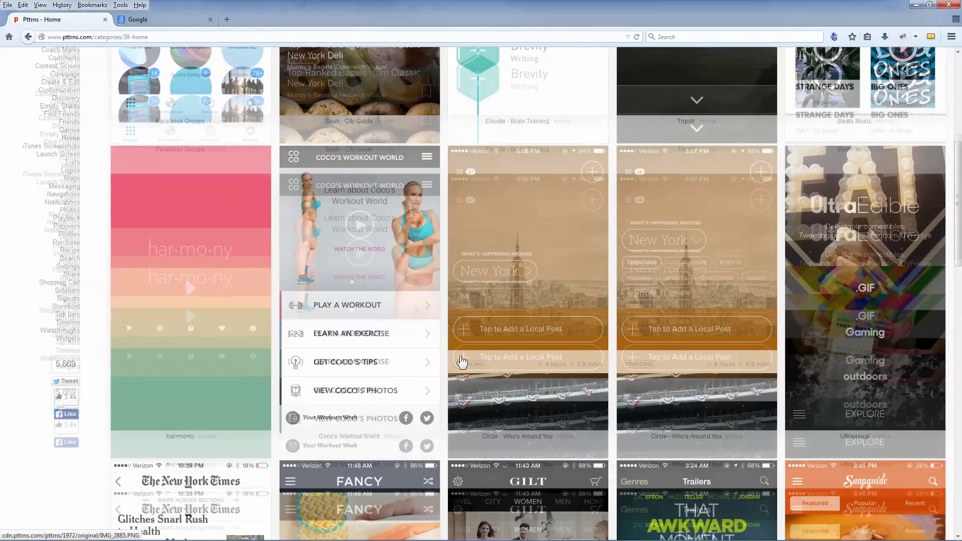
pyautogui.scroll(9, 461, 360)
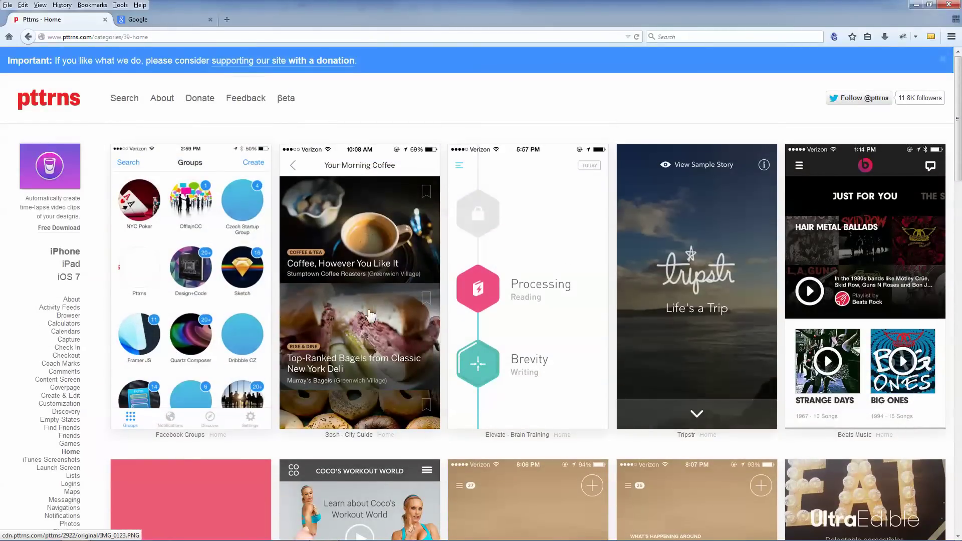
# Search Google for "teehan lax ios 7 psd"
pyautogui.click(164, 22)
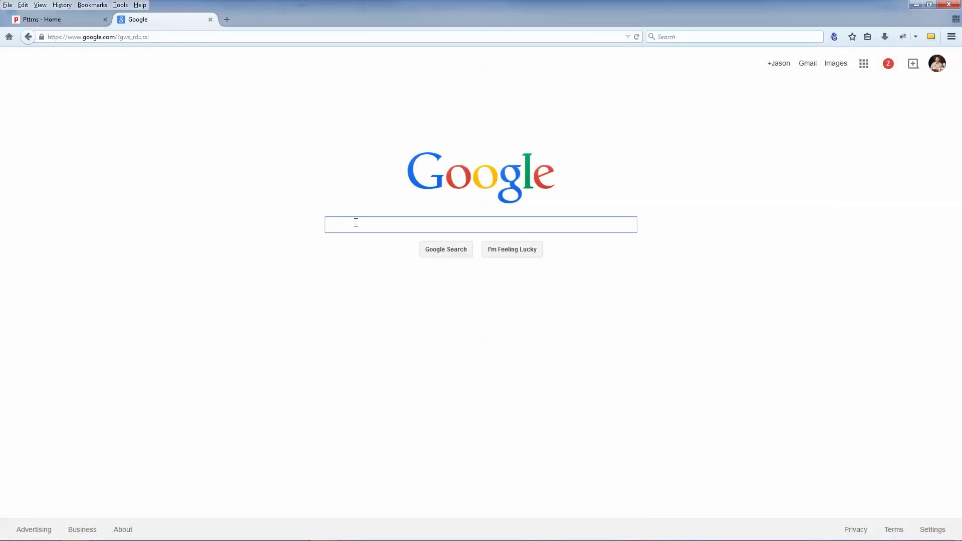
pyautogui.write('teehan')
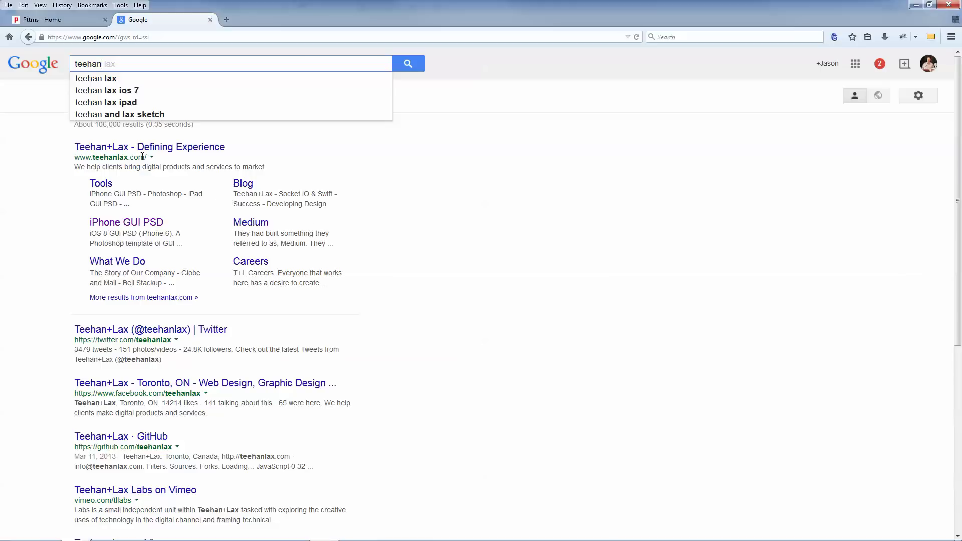
pyautogui.write(' lax ')
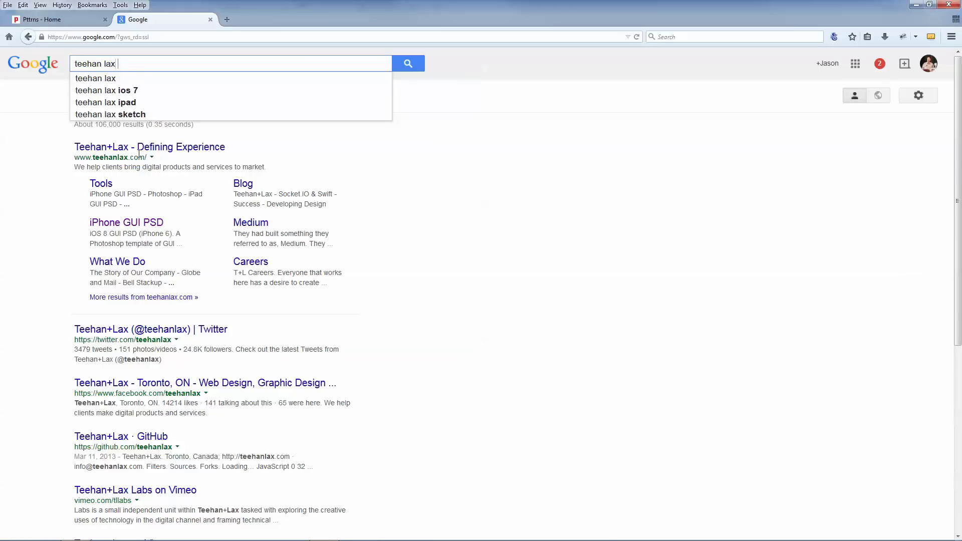
pyautogui.write('ios 7 p')
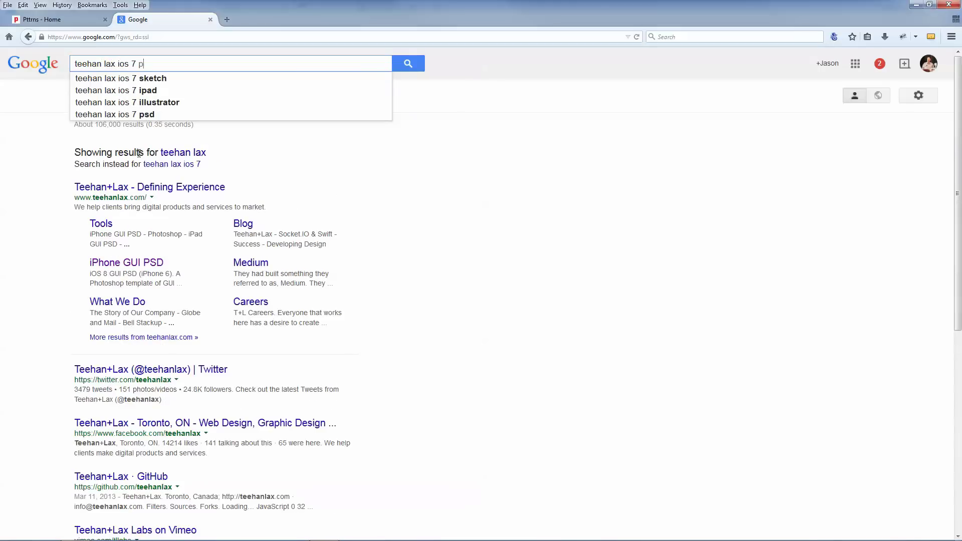
pyautogui.write('sd')
pyautogui.press('Return')
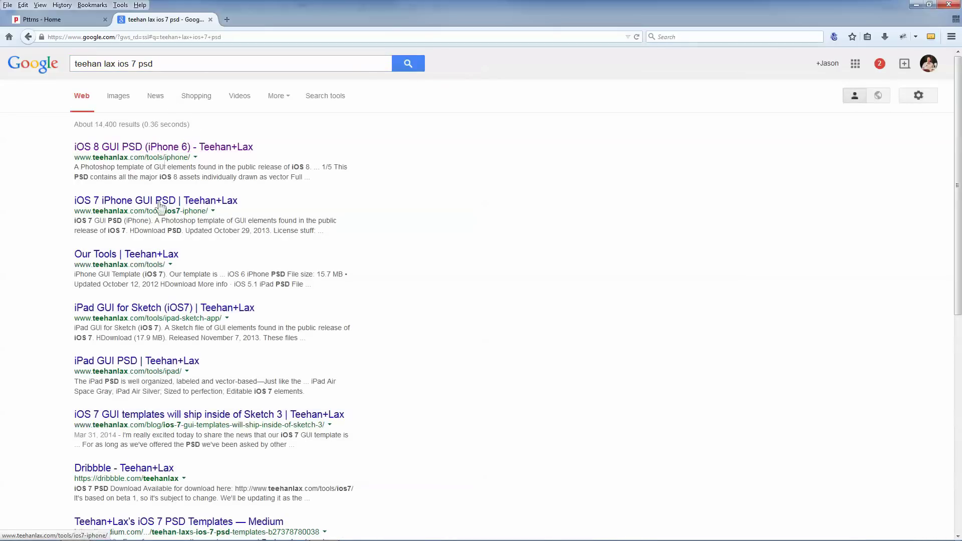
# Open Teehan+Lax's iOS 7 iPhone GUI PSD page and review its download option, license text and template preview
pyautogui.click(156, 205)
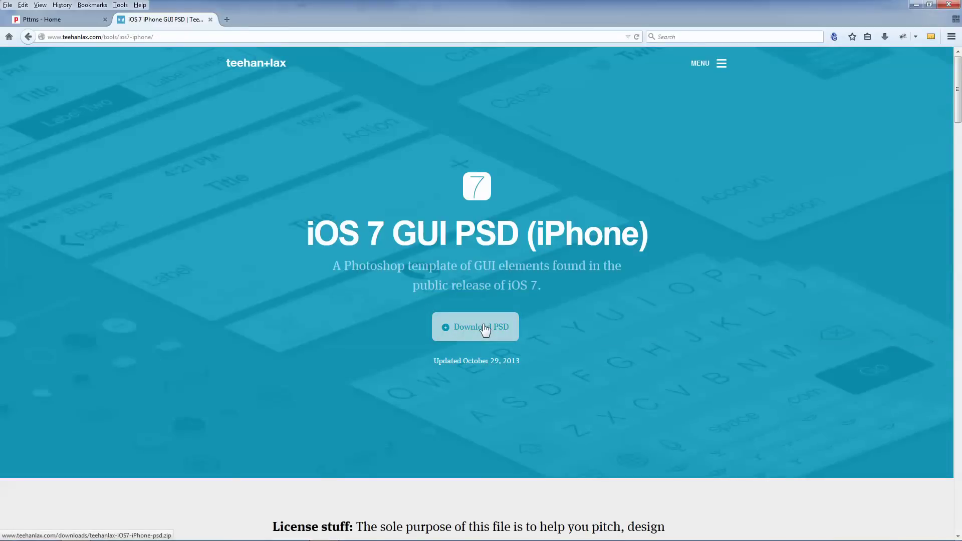
pyautogui.scroll(-9, 485, 328)
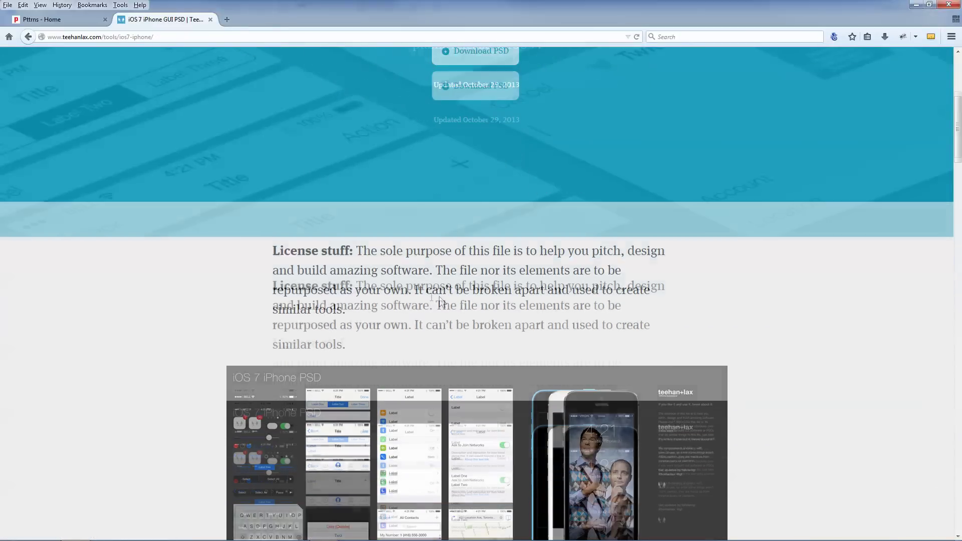
pyautogui.scroll(9, 566, 309)
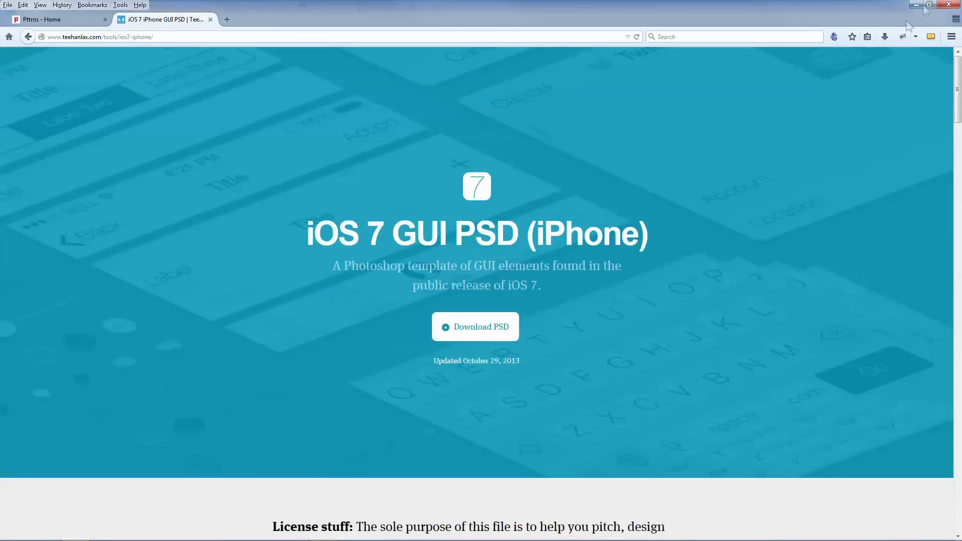
# Return to the desktop and open the teehanlax PSD template in Photoshop, keeping its layers editable and acknowledging the missing fonts
pyautogui.click(916, 5)
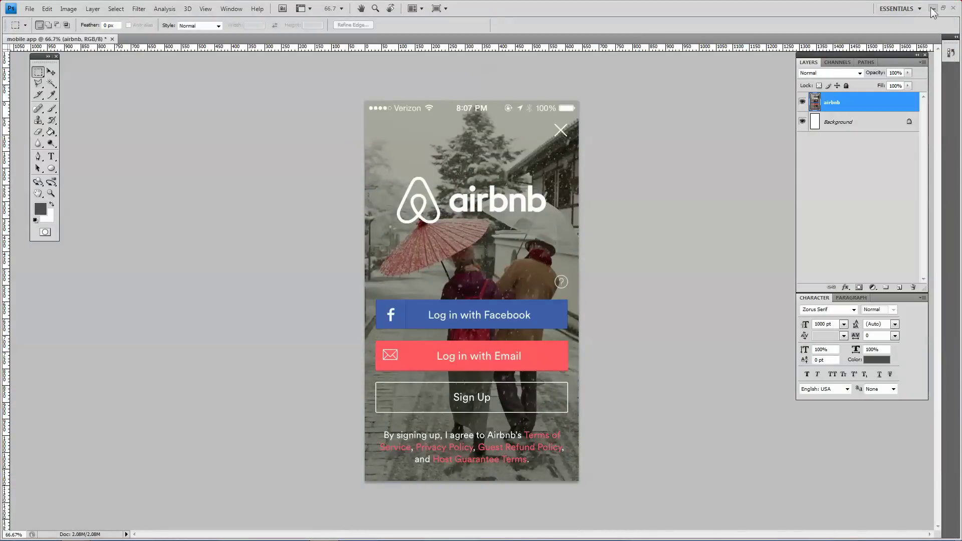
pyautogui.click(934, 6)
pyautogui.doubleClick(100, 363)
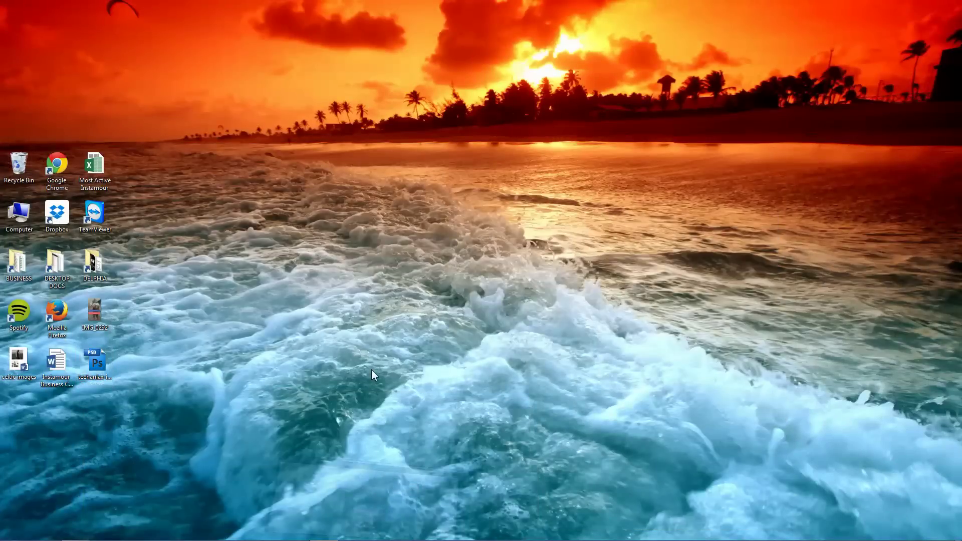
pyautogui.click(432, 293)
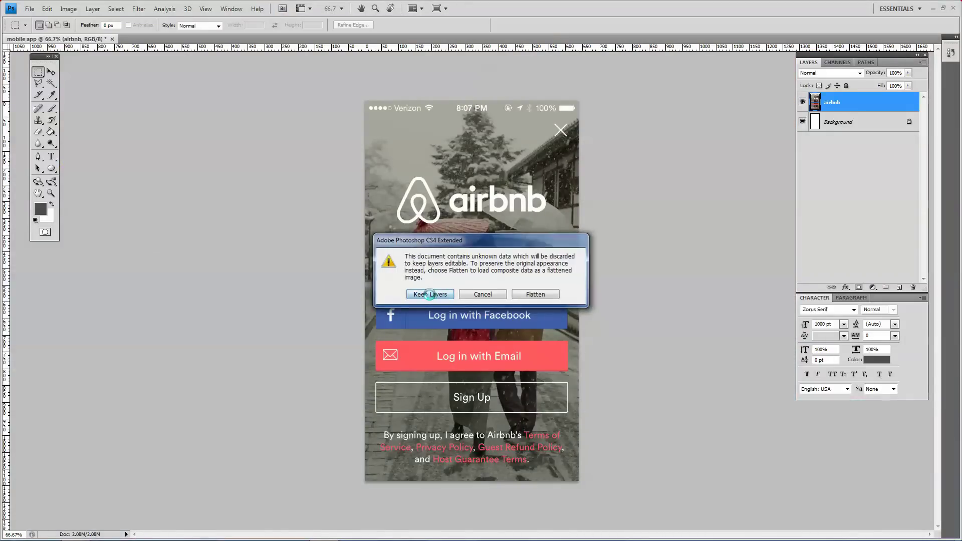
pyautogui.click(482, 289)
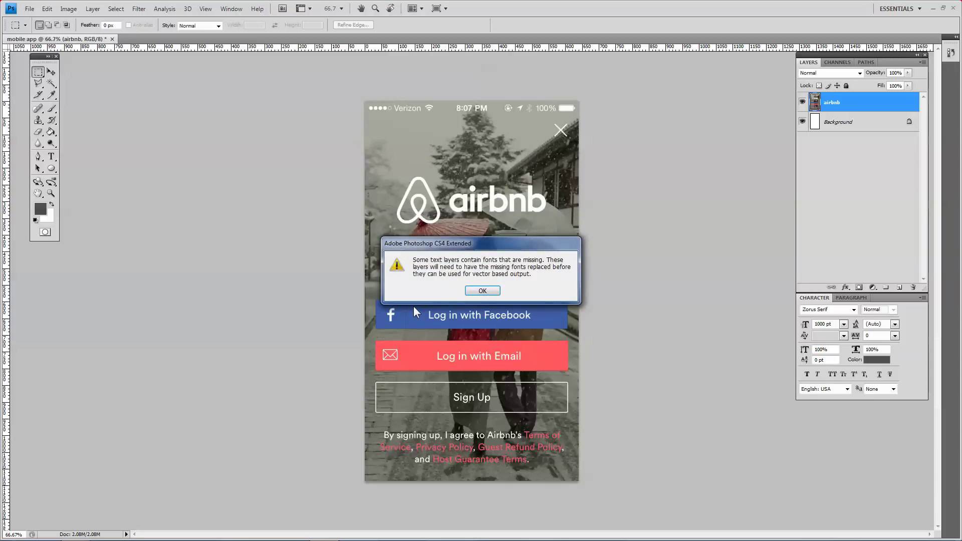
# Dismiss the missing-fonts notice and examine the iOS 8 iPhone template's screens, keyboards and navigation elements up close
pyautogui.click(474, 291)
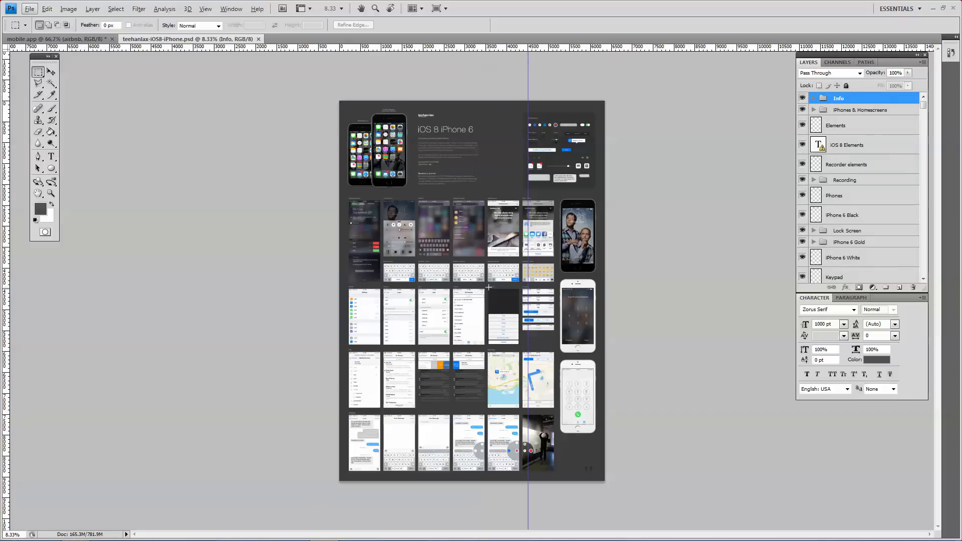
pyautogui.scroll(3, 488, 287)
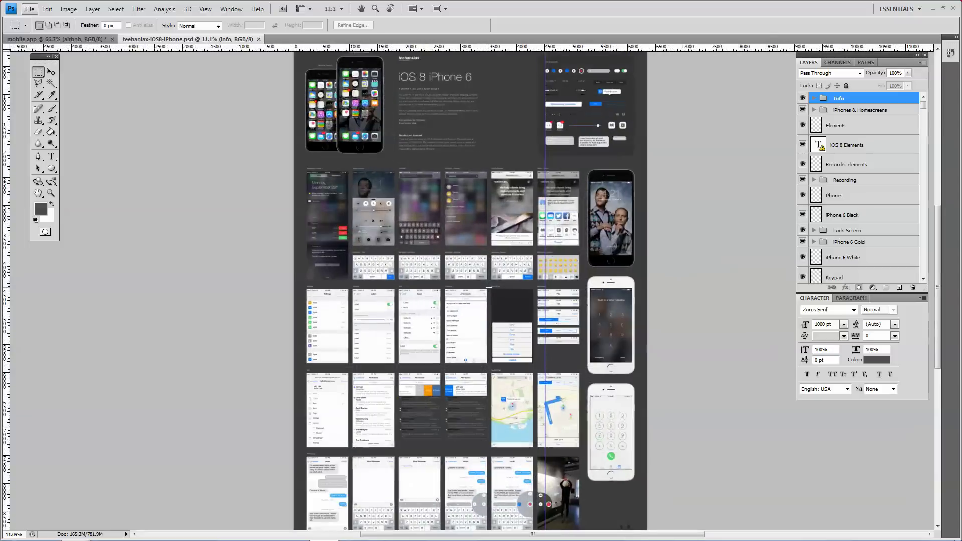
pyautogui.scroll(3, 489, 287)
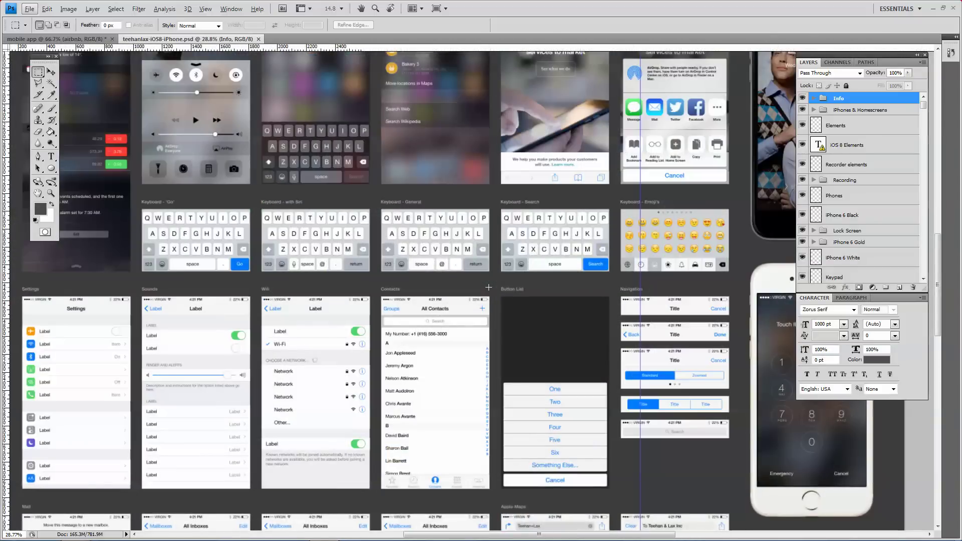
pyautogui.scroll(-1, 488, 287)
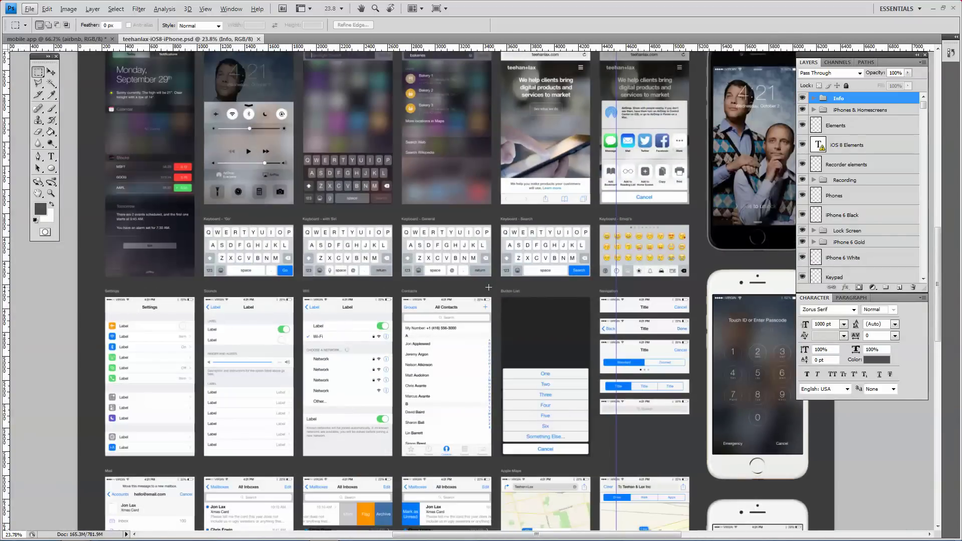
pyautogui.scroll(2, 488, 287)
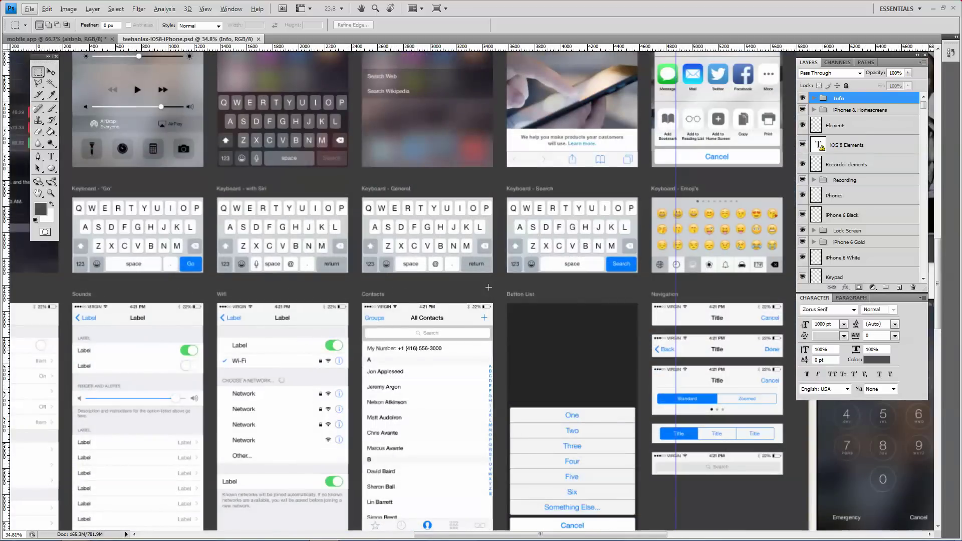
pyautogui.scroll(2, 487, 299)
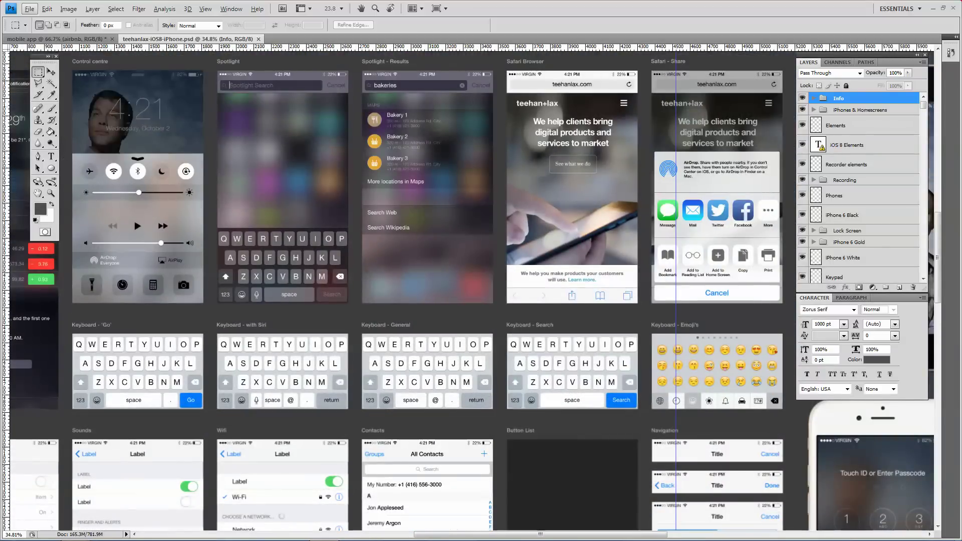
pyautogui.click(51, 195)
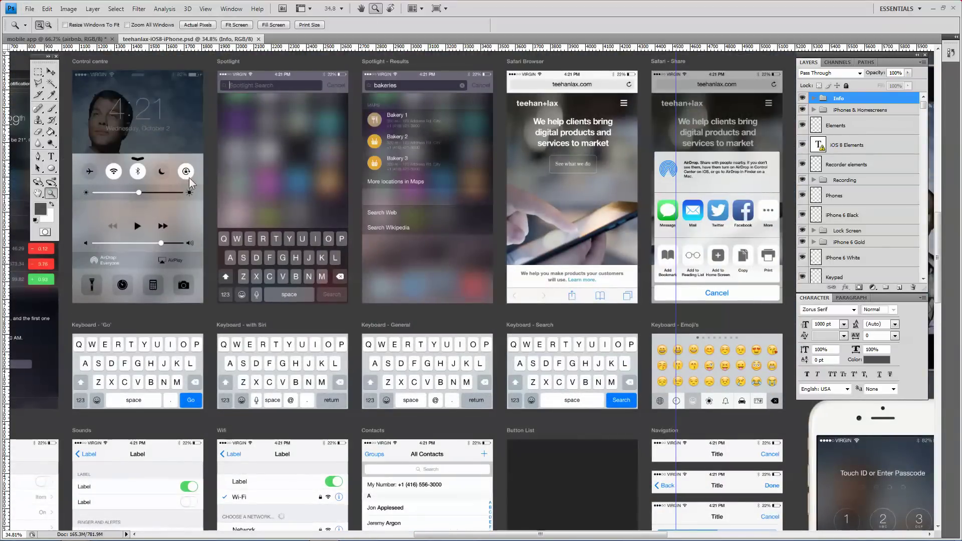
pyautogui.click(230, 146)
pyautogui.rightClick(226, 146)
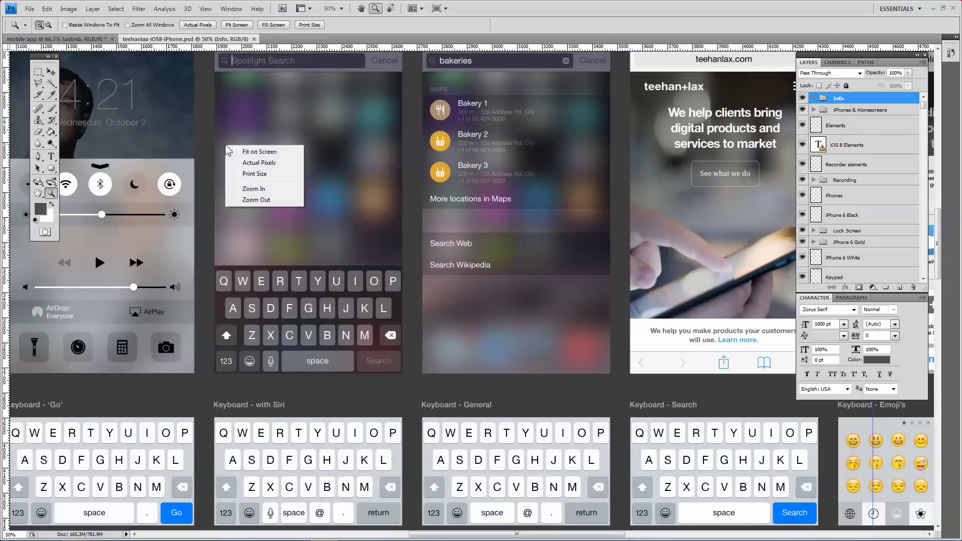
pyautogui.click(278, 199)
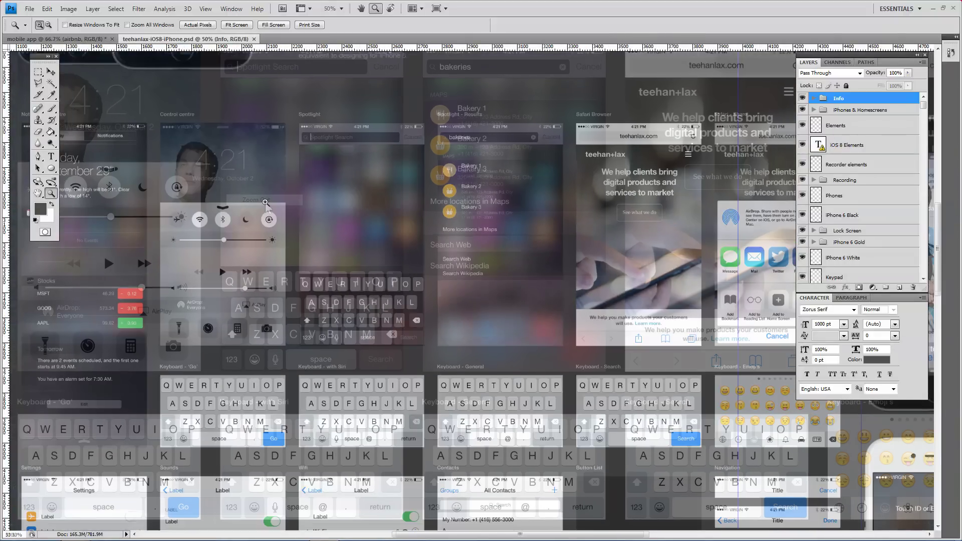
pyautogui.rightClick(280, 199)
pyautogui.click(324, 255)
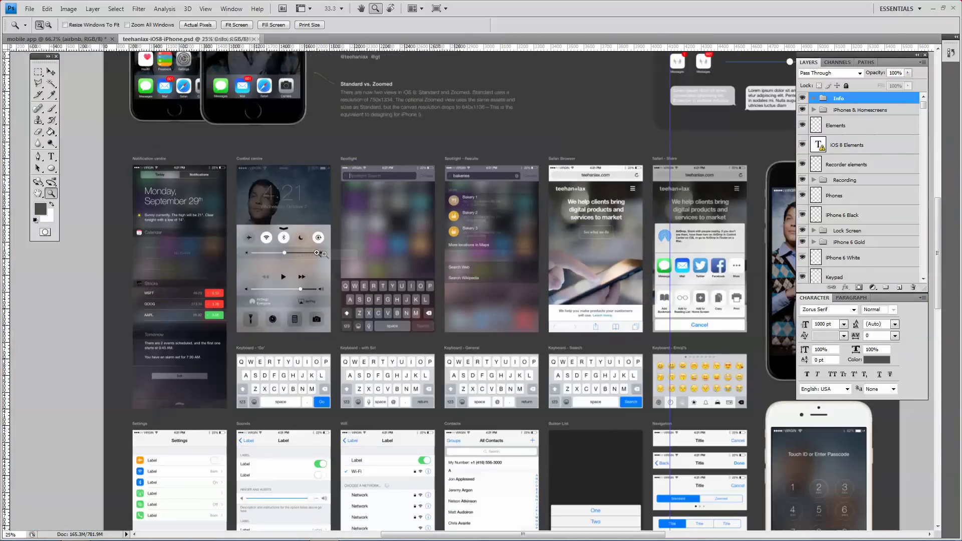
pyautogui.keyDown('alt'); pyautogui.click(308, 231); pyautogui.keyUp('alt')
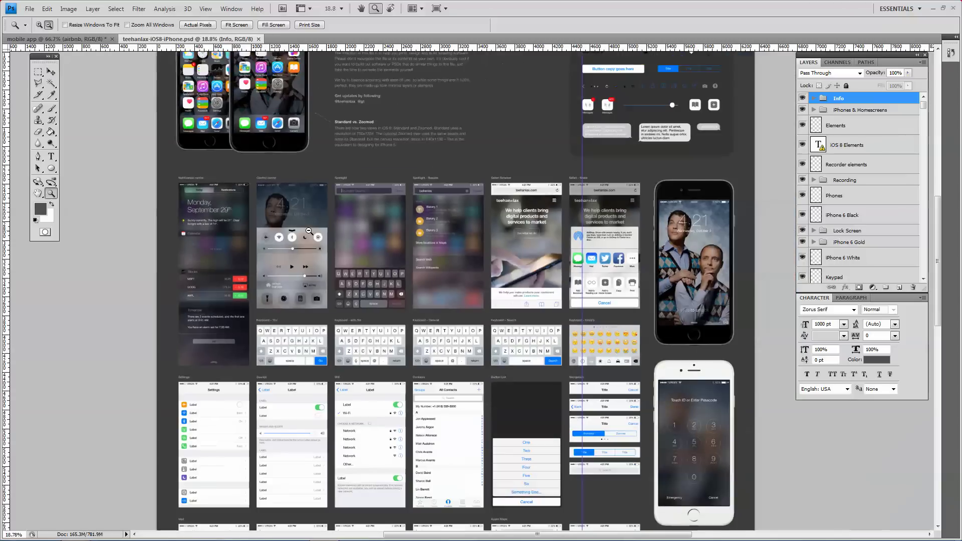
pyautogui.click(308, 231)
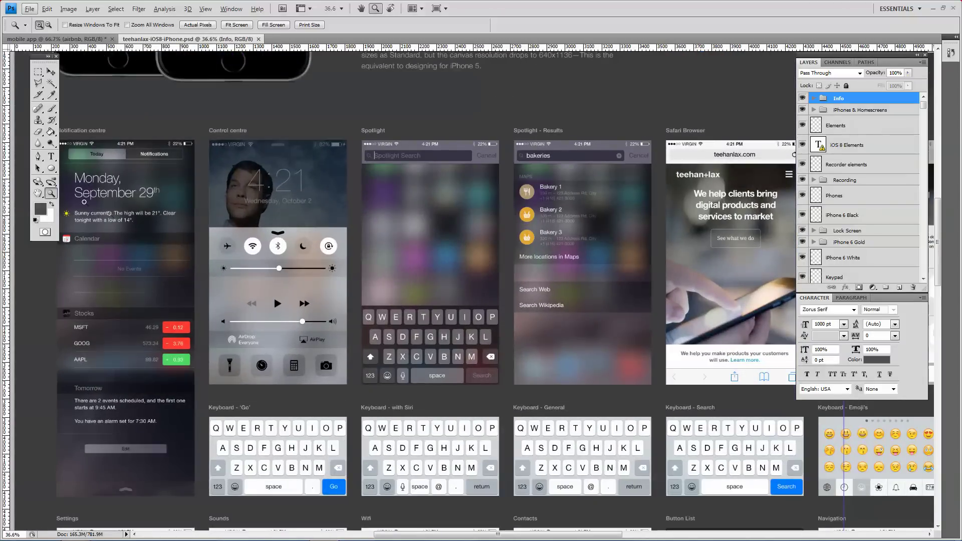
# Select the handle of the upper green switch on the template's Wifi screen with the Move tool
pyautogui.click(51, 72)
pyautogui.scroll(5, 393, 303)
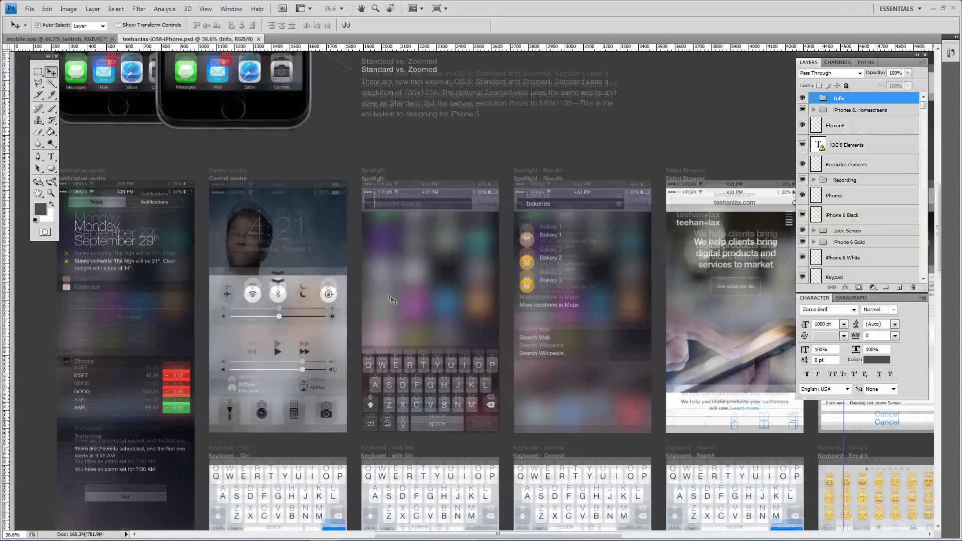
pyautogui.scroll(-10, 394, 303)
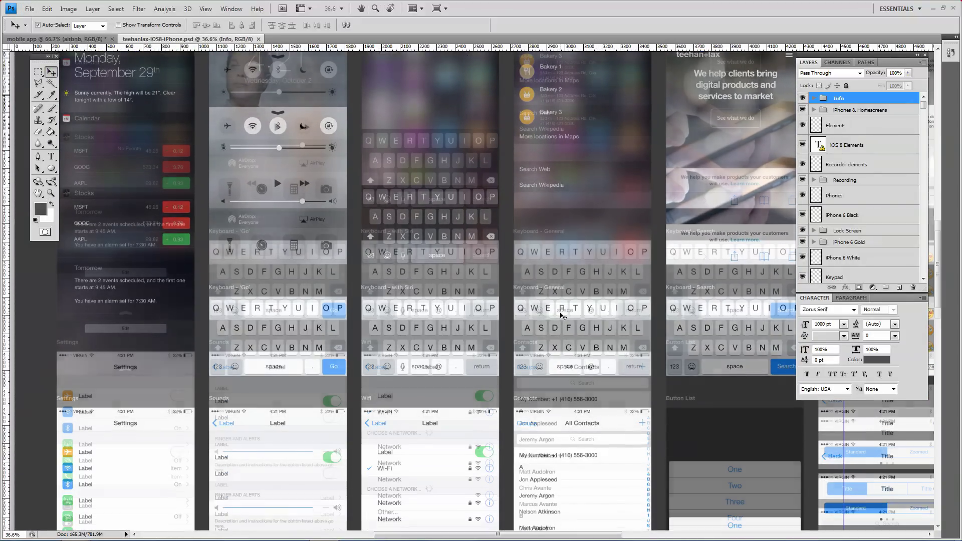
pyautogui.scroll(-5, 562, 316)
pyautogui.click(489, 316)
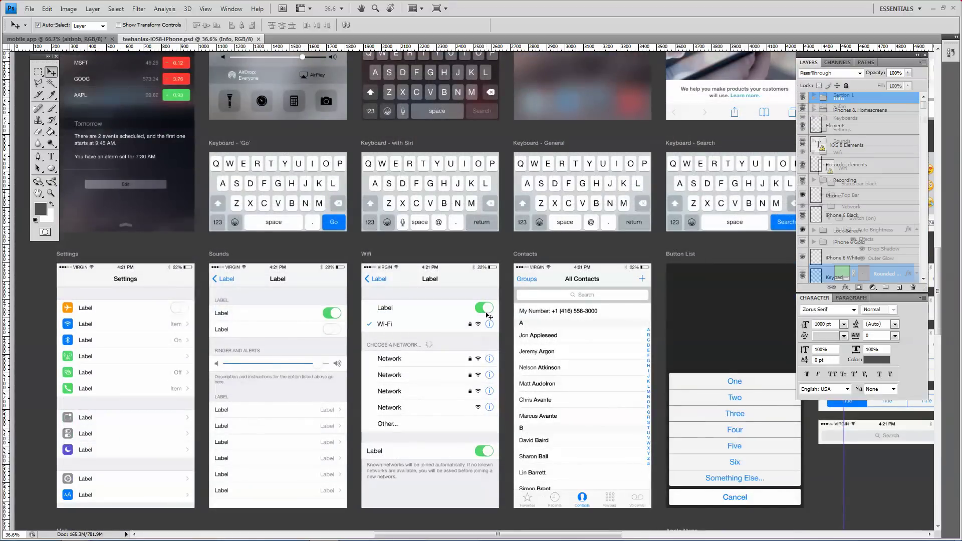
pyautogui.click(38, 25)
pyautogui.click(489, 313)
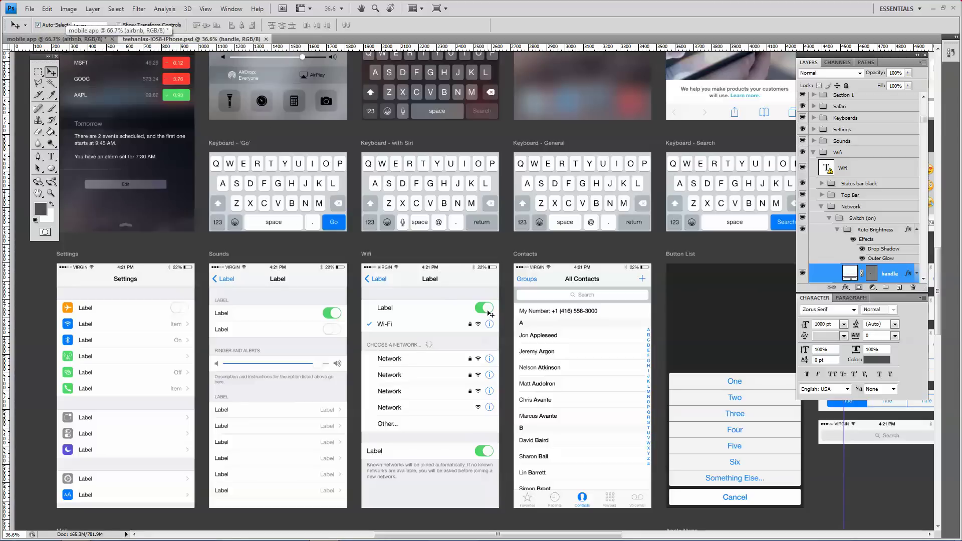
# Hide and reshow the switch's handle layer and its Switch (on) group to identify them, and select the Switch (on) group
pyautogui.click(802, 273)
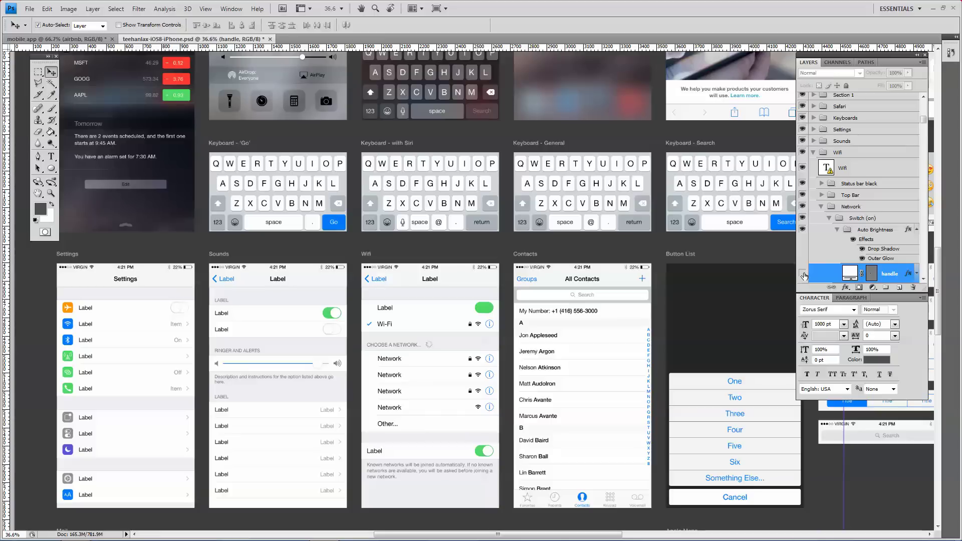
pyautogui.click(802, 273)
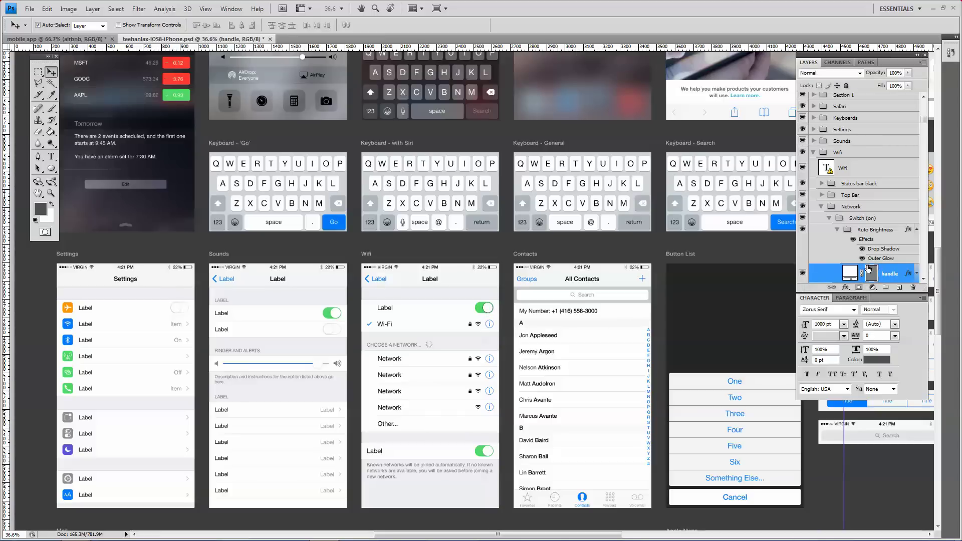
pyautogui.scroll(-2, 825, 231)
pyautogui.click(802, 196)
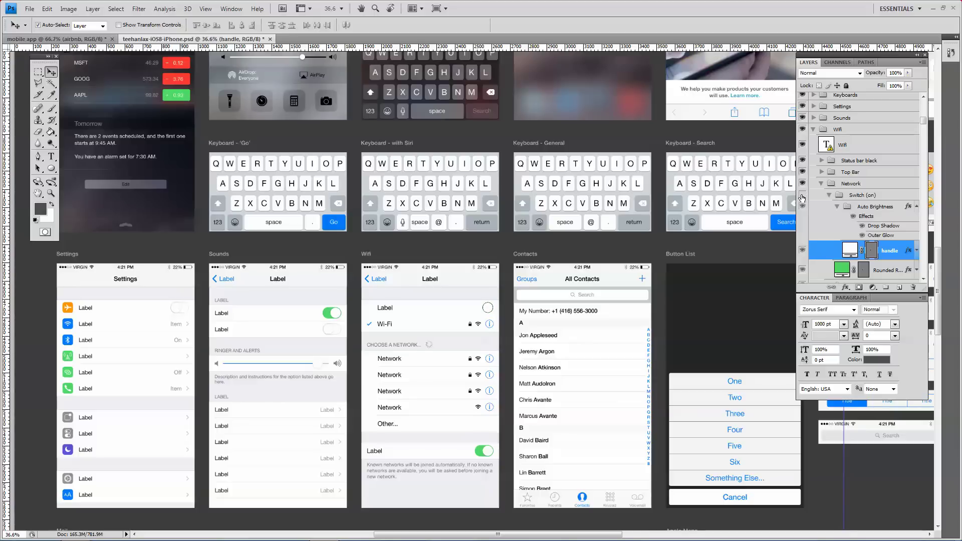
pyautogui.click(851, 197)
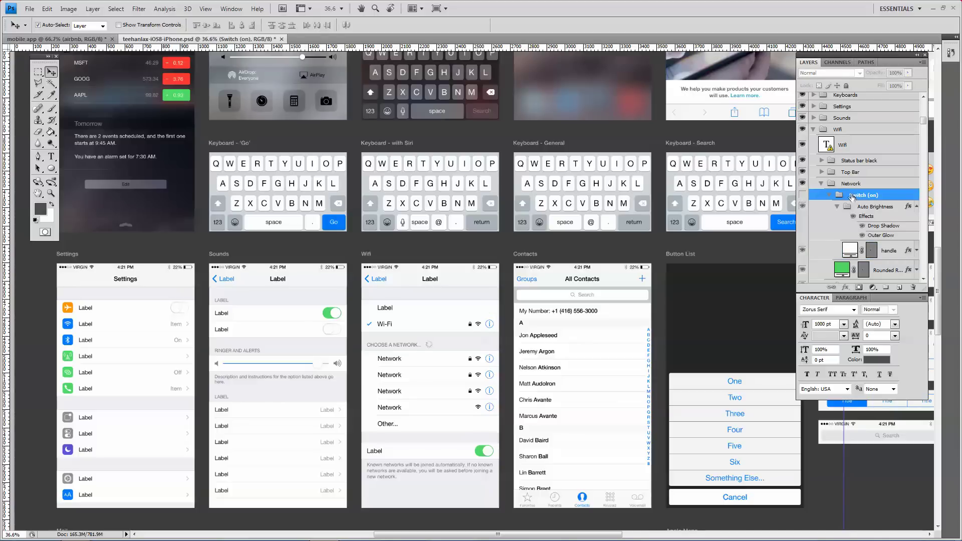
pyautogui.click(802, 195)
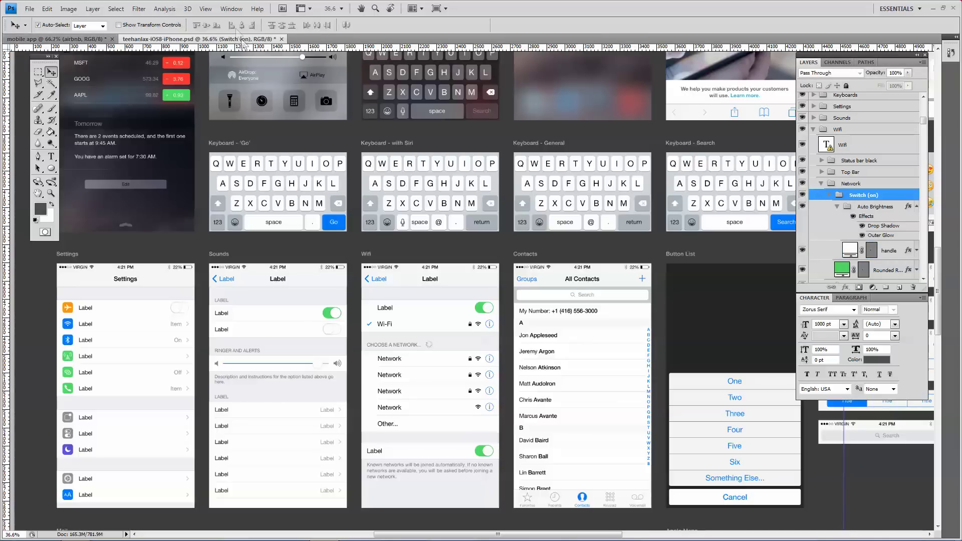
# Float the template in a window beside the mobile app document and copy the Switch (on) group onto the airbnb screen
pyautogui.moveTo(246, 38); pyautogui.dragTo(439, 128)
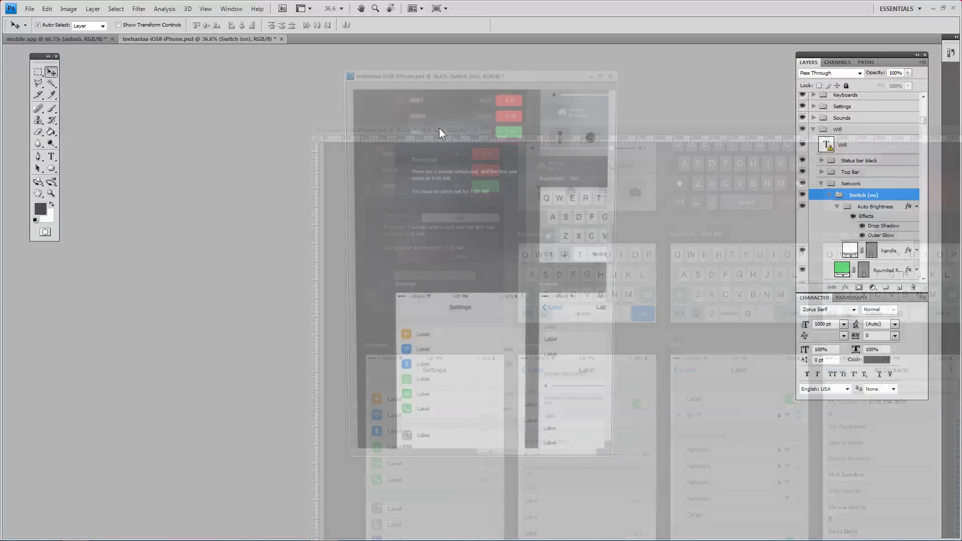
pyautogui.moveTo(781, 206); pyautogui.dragTo(701, 208)
pyautogui.moveTo(522, 75); pyautogui.dragTo(233, 95)
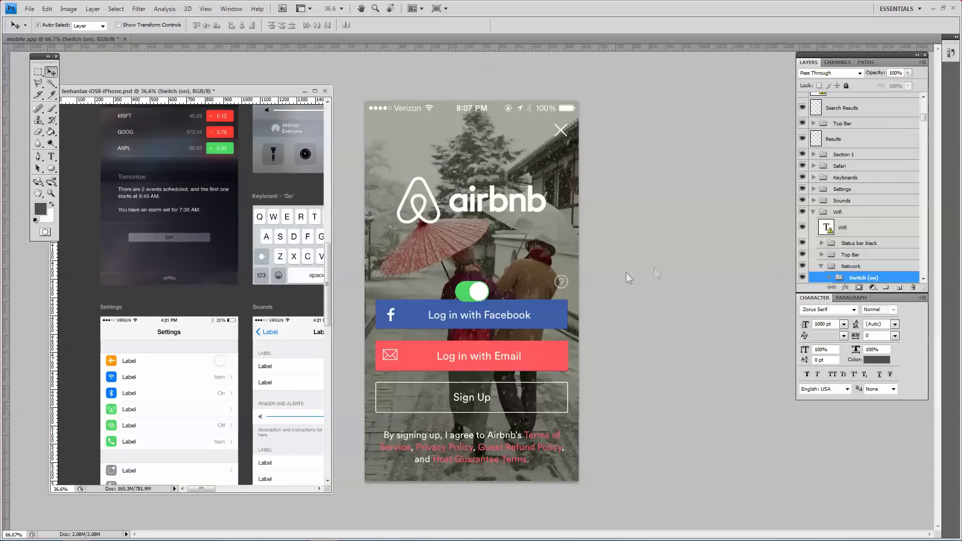
pyautogui.click(604, 284)
# Select the copied Switch (on) group in the mobile app document and move it higher above the Facebook login button
pyautogui.moveTo(476, 295)
pyautogui.mouseDown()
pyautogui.moveTo(464, 255)
pyautogui.moveTo(457, 261)
pyautogui.moveTo(488, 294)
pyautogui.moveTo(466, 293)
pyautogui.moveTo(446, 249)
pyautogui.moveTo(496, 263)
pyautogui.moveTo(467, 294)
pyautogui.mouseUp()
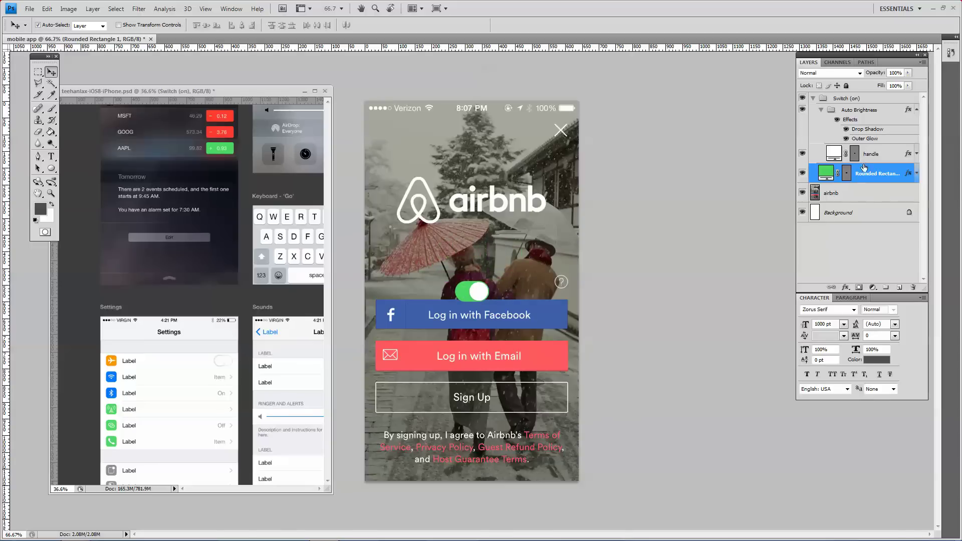
pyautogui.click(811, 100)
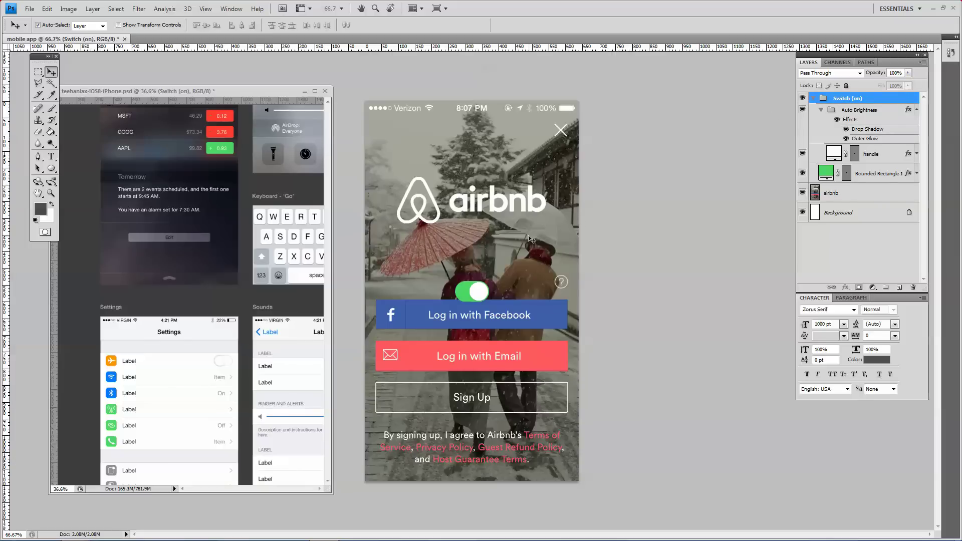
pyautogui.moveTo(434, 261); pyautogui.dragTo(442, 241)
pyautogui.click(37, 25)
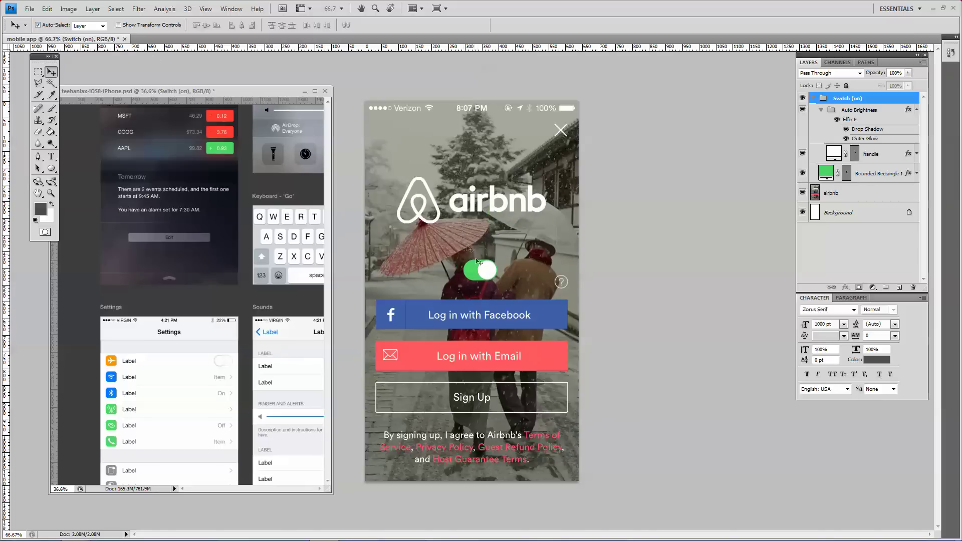
# Nudge the switch in small and large increments around the area above the Facebook login button
pyautogui.press('Up')
pyautogui.press('Up')
pyautogui.press('Up')
pyautogui.press('Up')
pyautogui.hotkey('shift', 'Up')
pyautogui.hotkey('shift', 'Up')
pyautogui.hotkey('shift', 'Left')
pyautogui.hotkey('shift', 'Left')
pyautogui.hotkey('shift', 'Left')
pyautogui.hotkey('shift', 'Left')
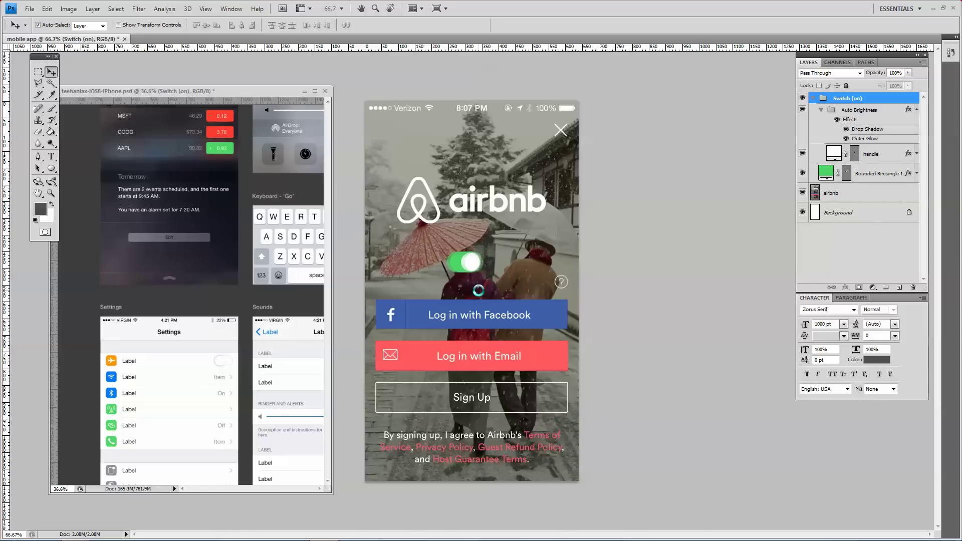
pyautogui.hotkey('shift', 'Down')
pyautogui.hotkey('shift', 'Down')
pyautogui.hotkey('shift', 'Down')
pyautogui.hotkey('shift', 'Left')
pyautogui.hotkey('shift', 'Left')
pyautogui.hotkey('shift', 'Up')
pyautogui.hotkey('shift', 'Up')
pyautogui.hotkey('shift', 'Up')
pyautogui.hotkey('shift', 'Right')
pyautogui.hotkey('shift', 'Right')
pyautogui.hotkey('shift', 'Right')
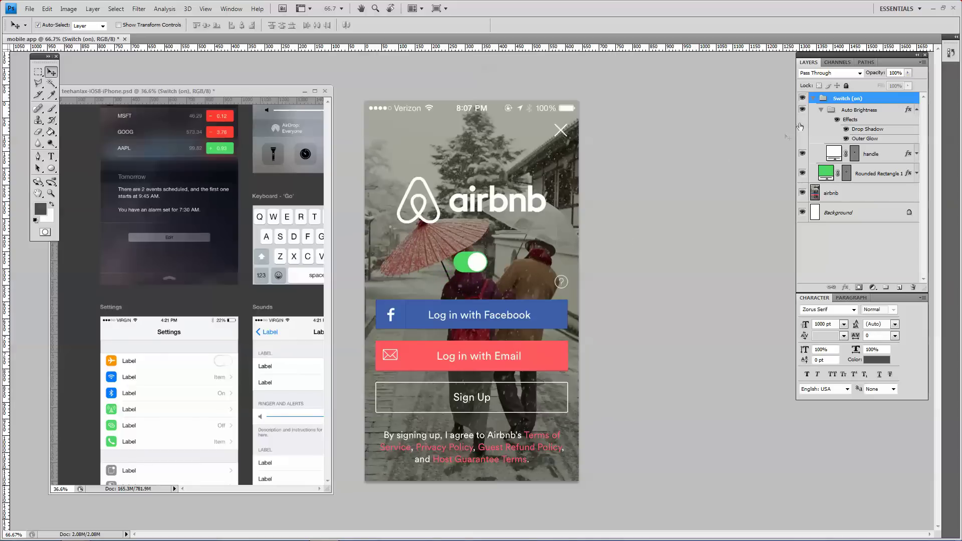
# Delete the Switch (on) group from the mobile app document and dock the template window back beside it
pyautogui.press('Delete')
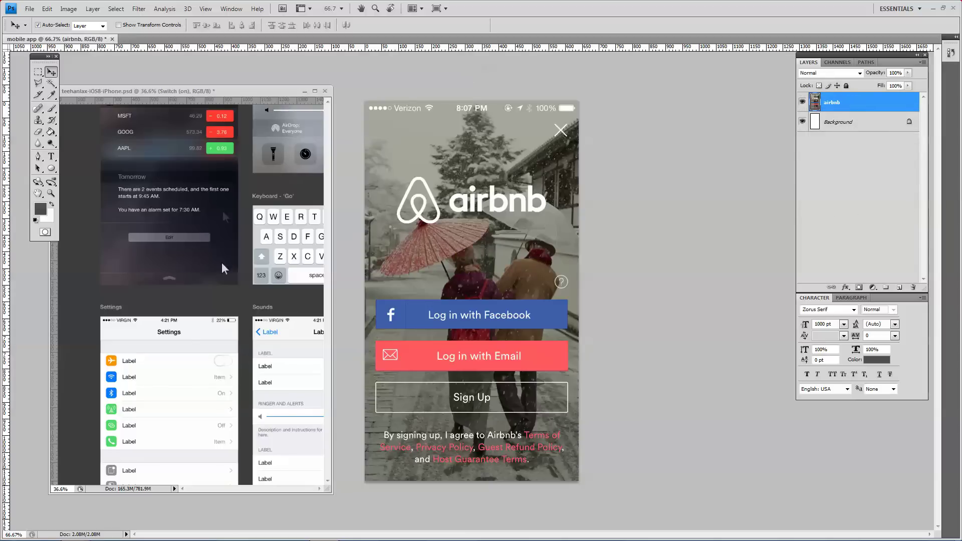
pyautogui.moveTo(293, 91); pyautogui.dragTo(316, 39)
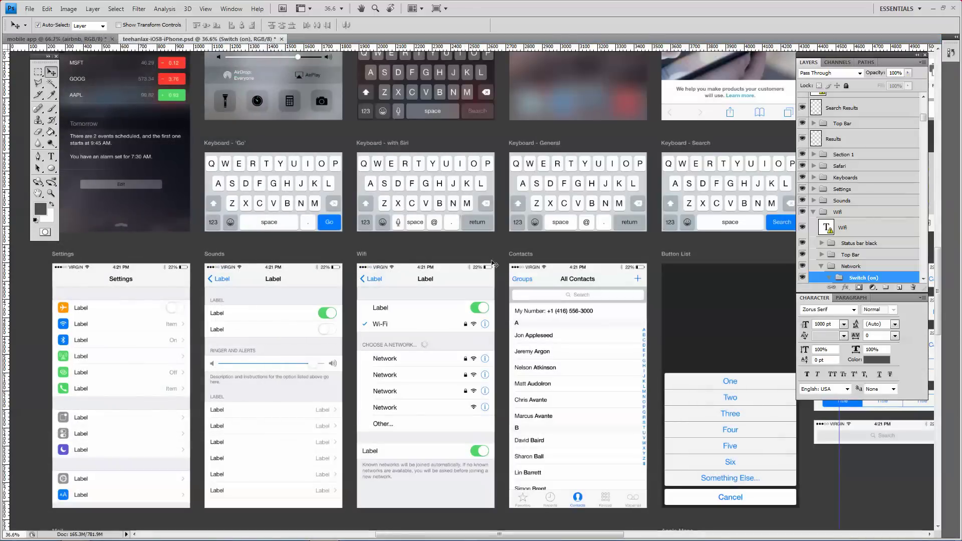
# Examine the upper part of the template, including the iPhone home screens, the Standard vs. Zoomed notes and the iOS 8 elements
pyautogui.scroll(5, 426, 373)
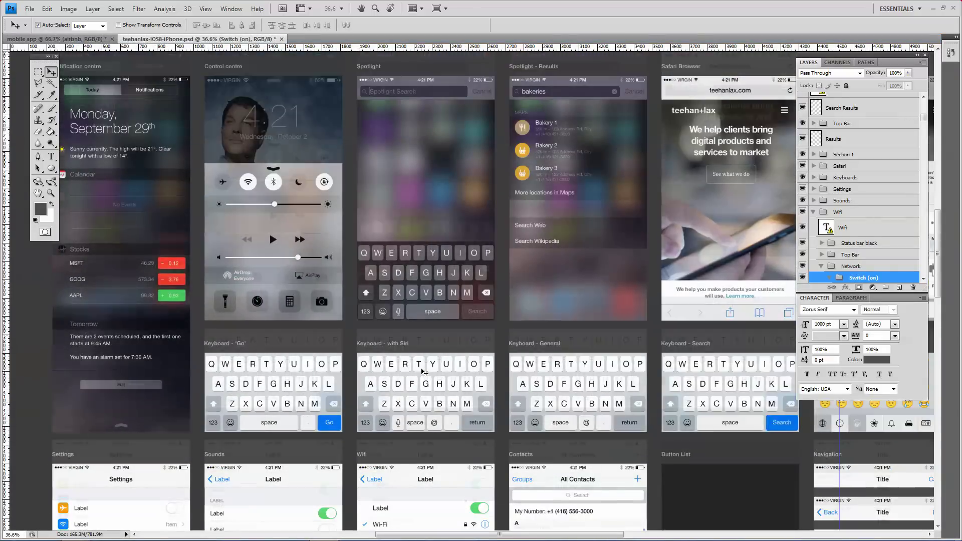
pyautogui.scroll(5, 423, 370)
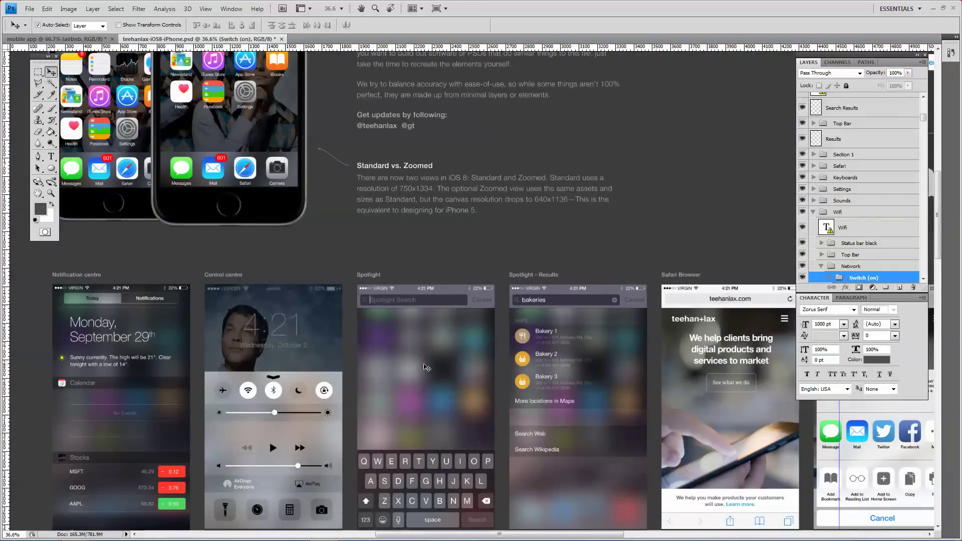
pyautogui.scroll(-2, 330, 249)
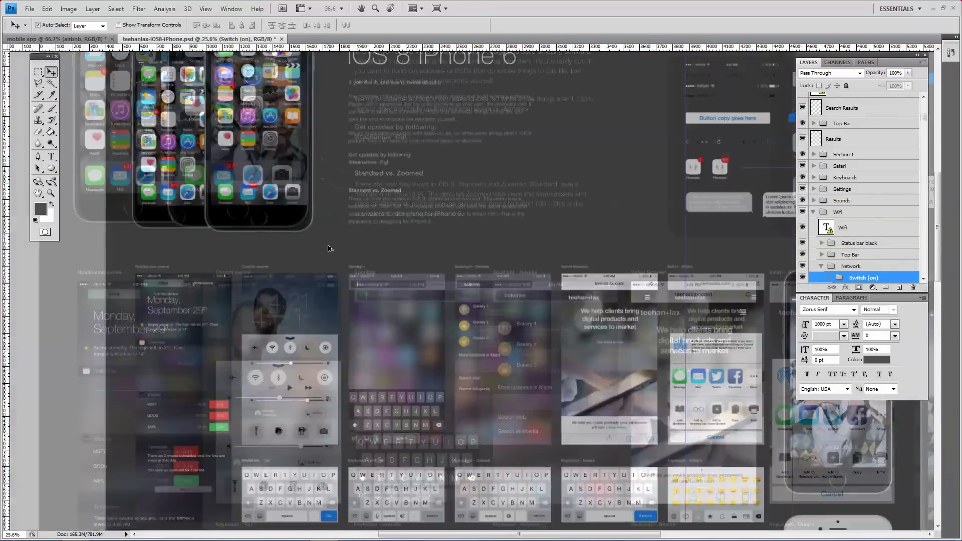
pyautogui.scroll(-1, 652, 185)
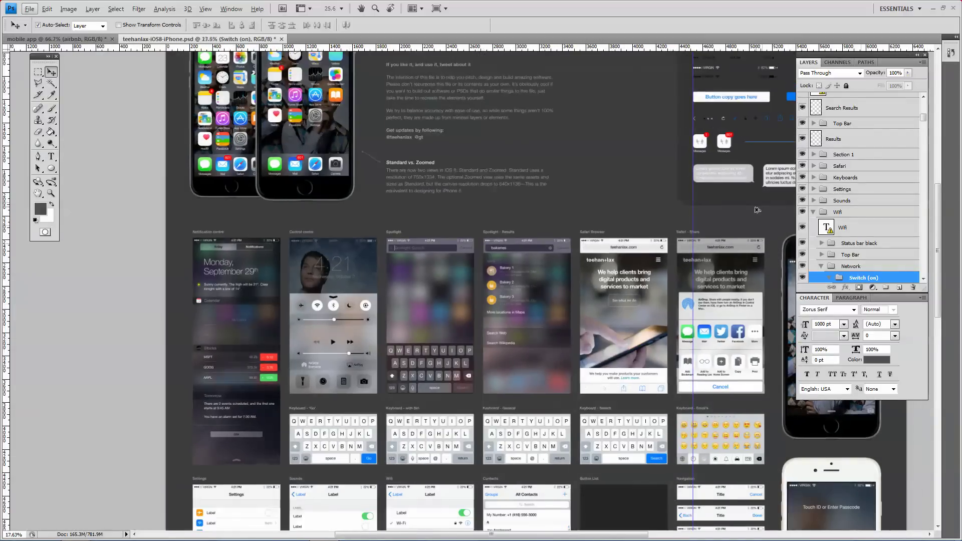
pyautogui.scroll(-2, 751, 186)
pyautogui.scroll(1, 749, 440)
pyautogui.scroll(1, 750, 441)
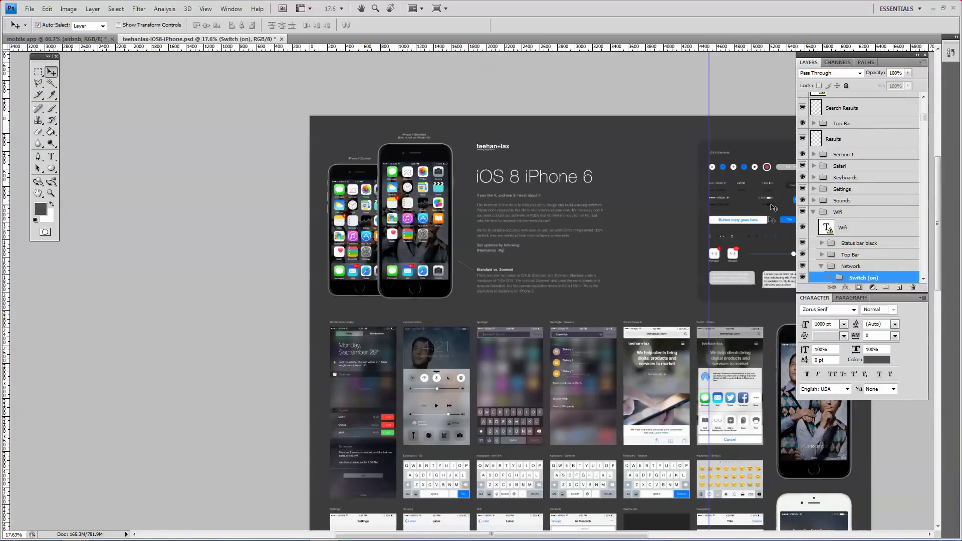
# Look over the iOS 8 Elements section of the template up close, and close the template document
pyautogui.click(768, 170)
pyautogui.scroll(4, 779, 172)
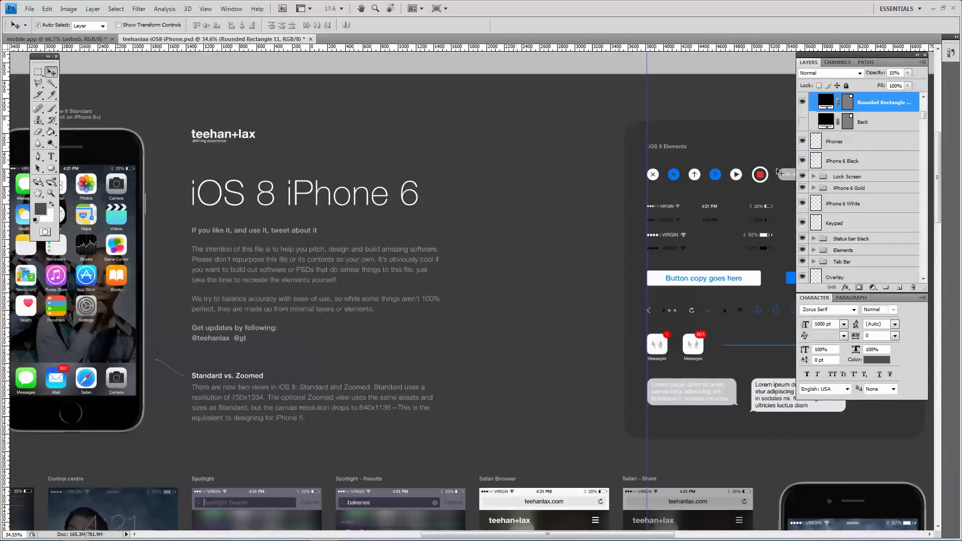
pyautogui.scroll(4, 776, 172)
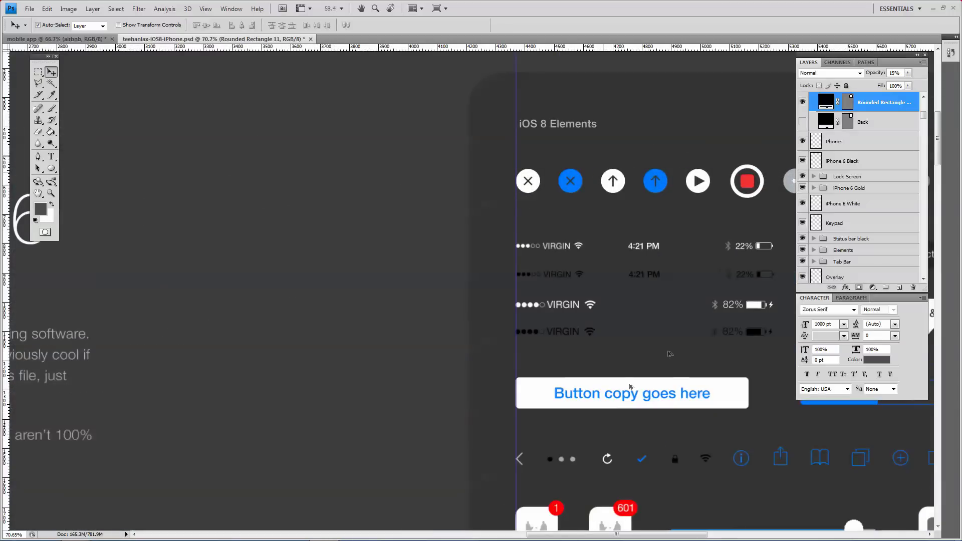
pyautogui.scroll(1, 621, 411)
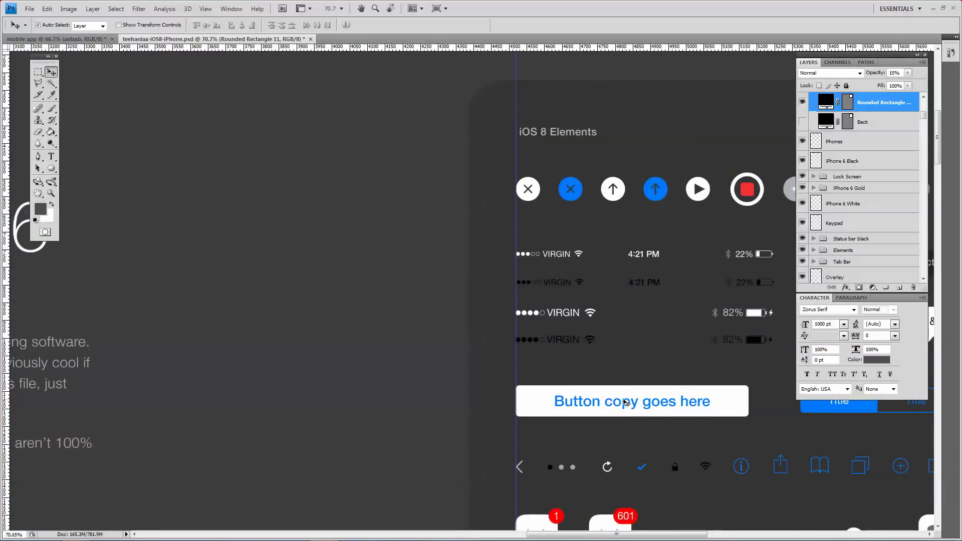
pyautogui.scroll(-3, 623, 404)
pyautogui.moveTo(617, 534); pyautogui.dragTo(714, 535)
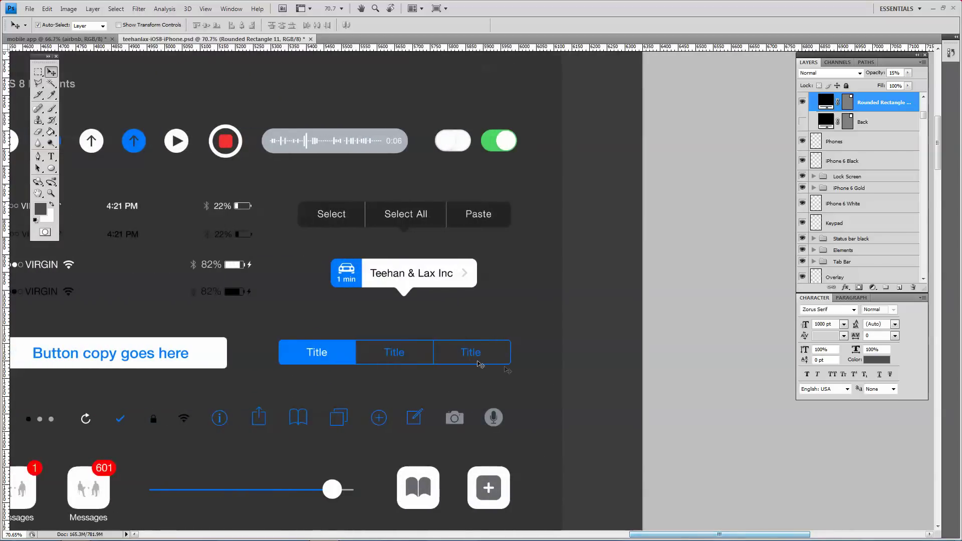
pyautogui.click(310, 39)
pyautogui.click(472, 290)
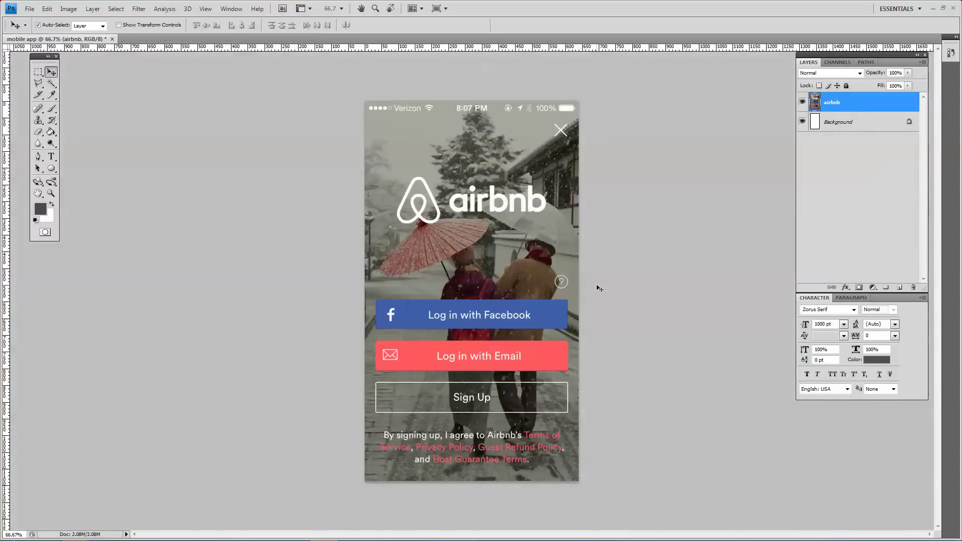
# Open the woman's portrait photo from the people folder inside the Instamour app folder, and select and copy the whole image
pyautogui.doubleClick(550, 7)
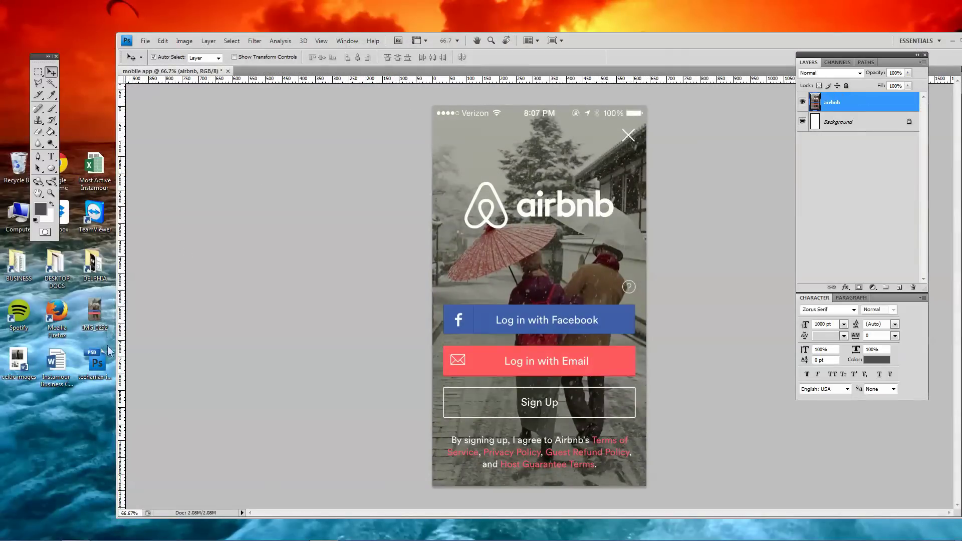
pyautogui.moveTo(577, 39)
pyautogui.mouseDown()
pyautogui.moveTo(660, 40)
pyautogui.moveTo(575, 47)
pyautogui.mouseUp()
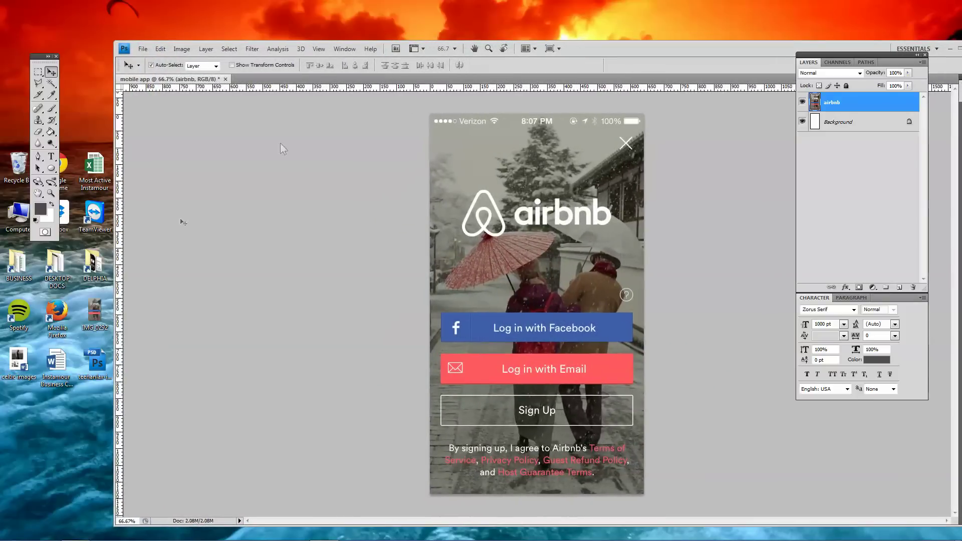
pyautogui.doubleClick(105, 265)
pyautogui.click(238, 266)
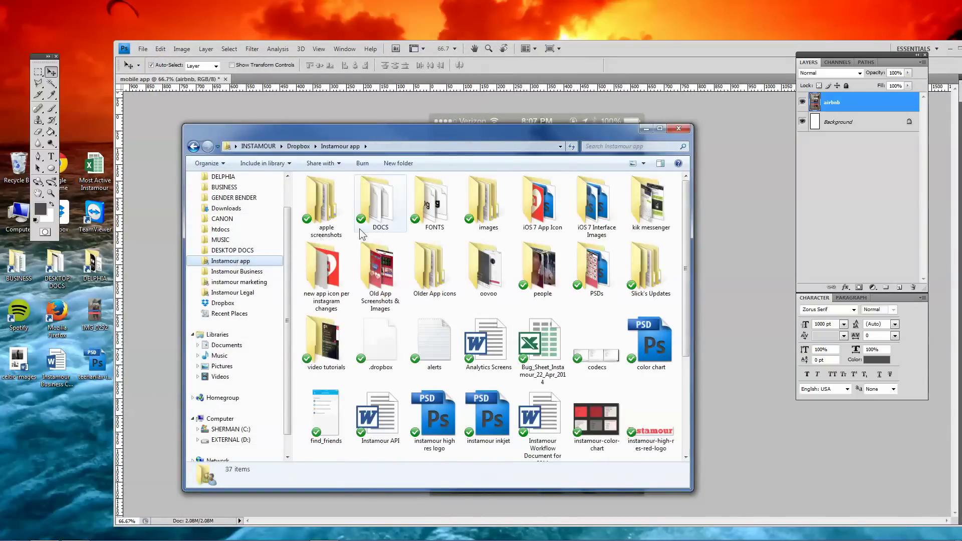
pyautogui.doubleClick(543, 270)
pyautogui.doubleClick(544, 273)
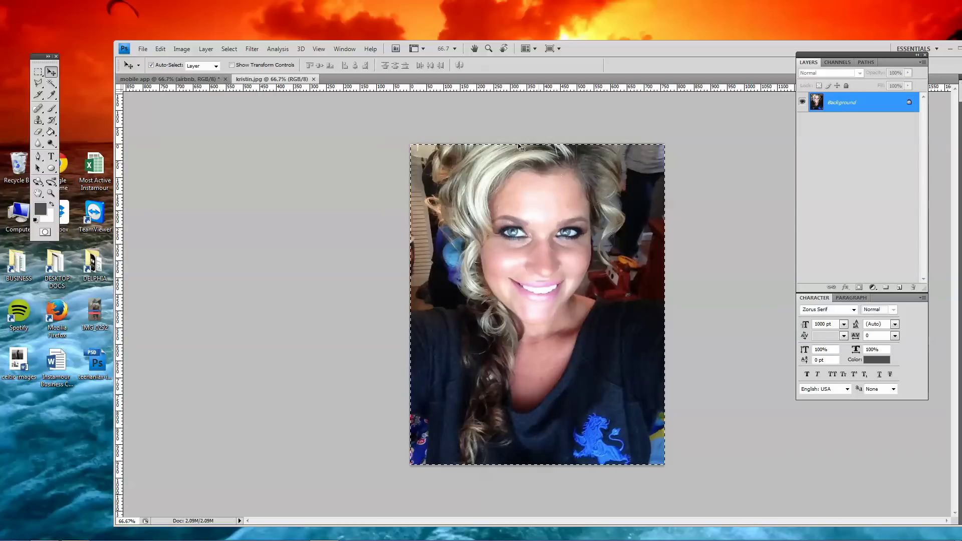
pyautogui.doubleClick(590, 49)
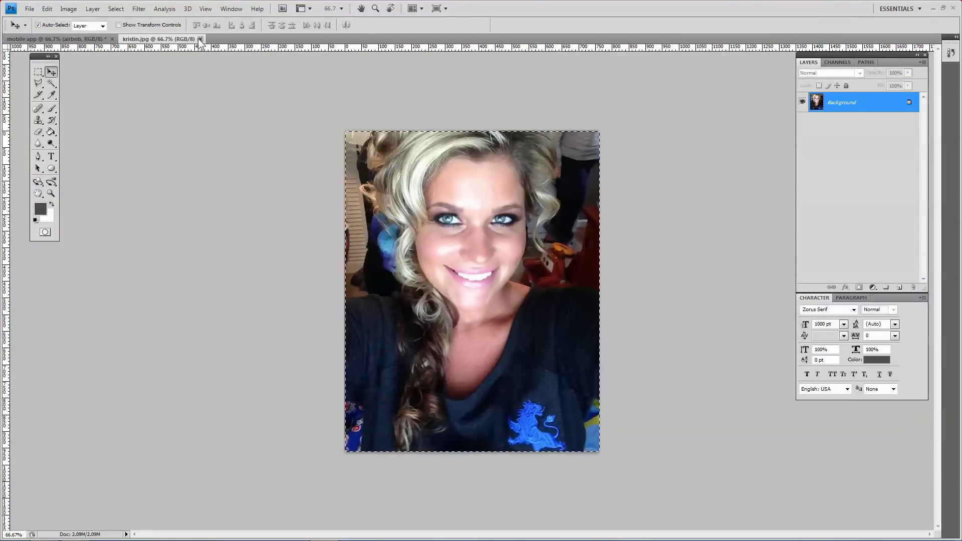
# Close the photo, paste it into the mobile app document as a layer renamed with the woman's first name, and move it slightly
pyautogui.click(200, 39)
pyautogui.hotkey('ctrl', 'v')
pyautogui.doubleClick(833, 103)
pyautogui.write('kristin')
pyautogui.press('Return')
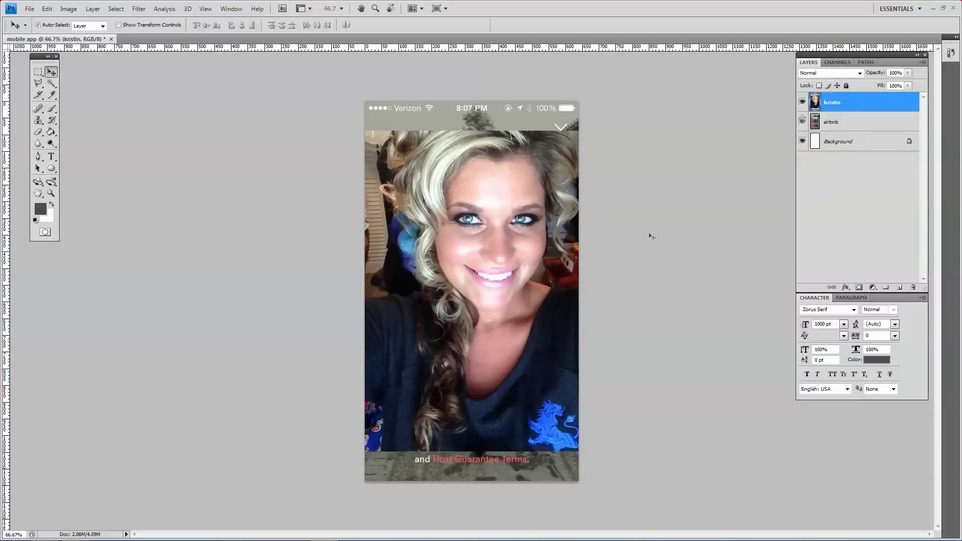
pyautogui.moveTo(506, 222); pyautogui.dragTo(535, 264)
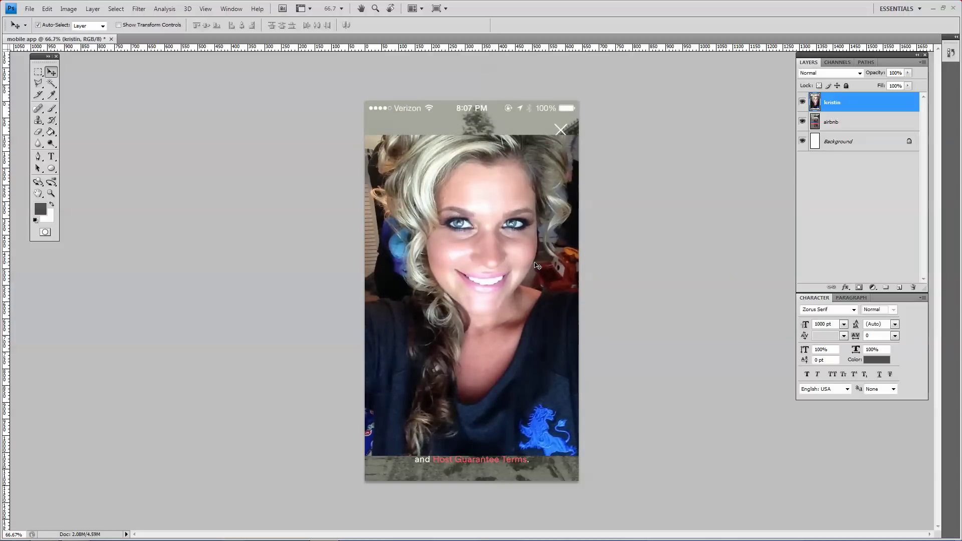
pyautogui.click(70, 10)
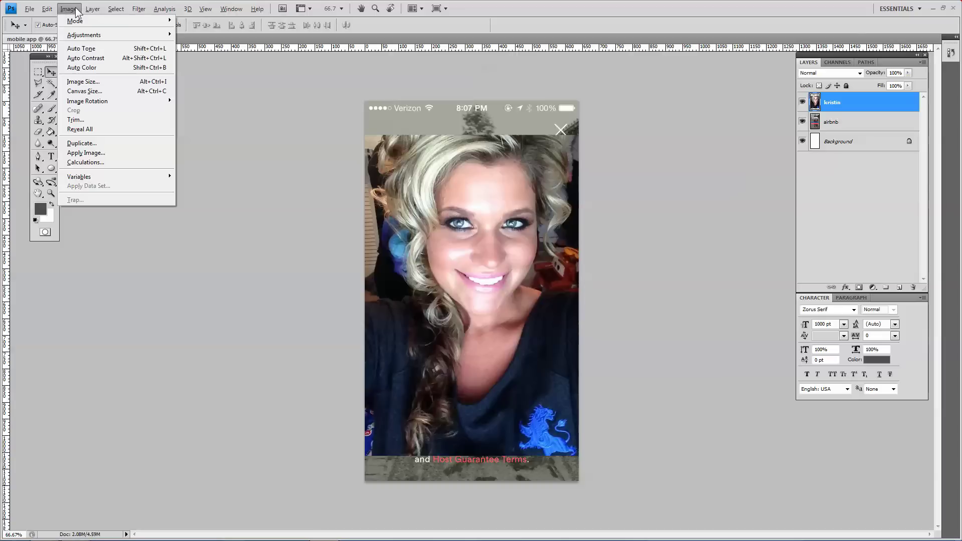
pyautogui.press('Down')
pyautogui.press('Down')
pyautogui.press('Right')
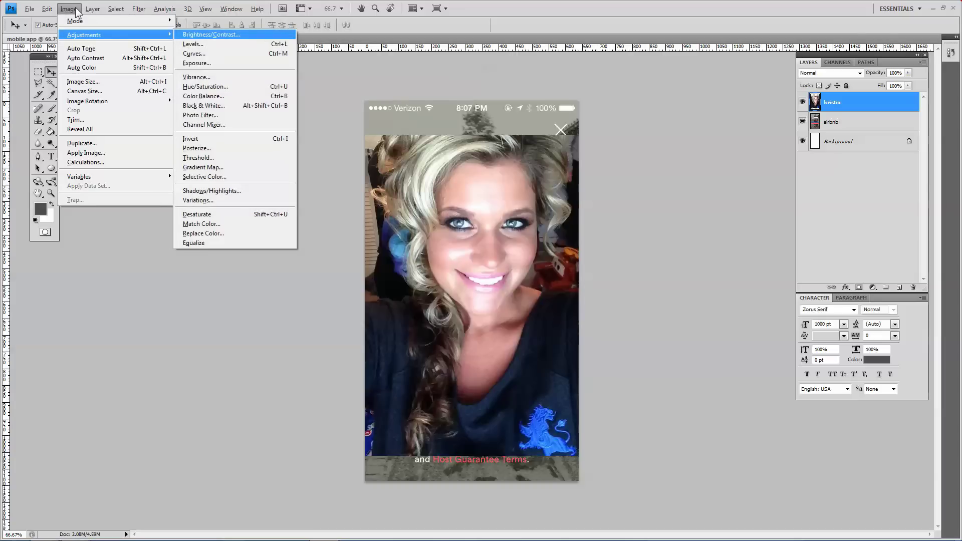
pyautogui.press('Escape')
pyautogui.hotkey('alt', 'e')
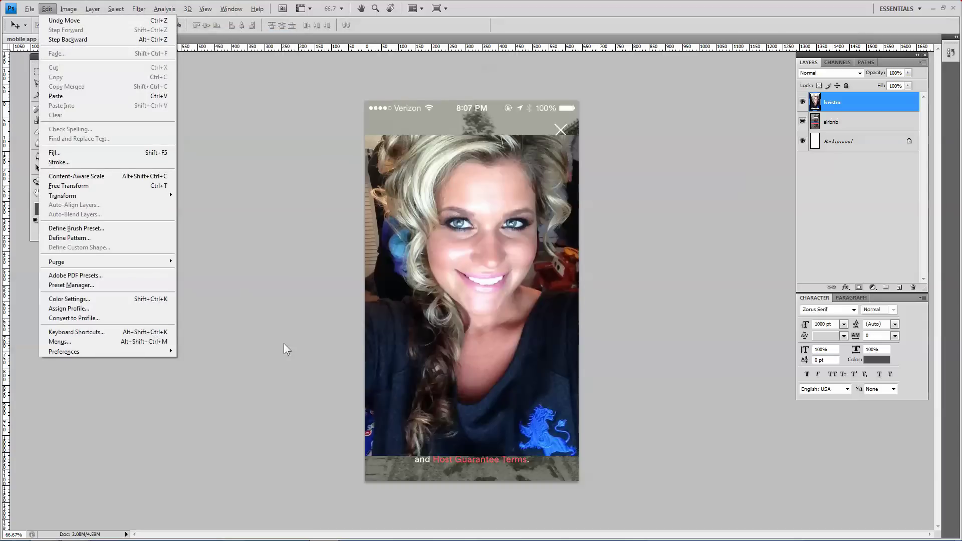
pyautogui.press('a')
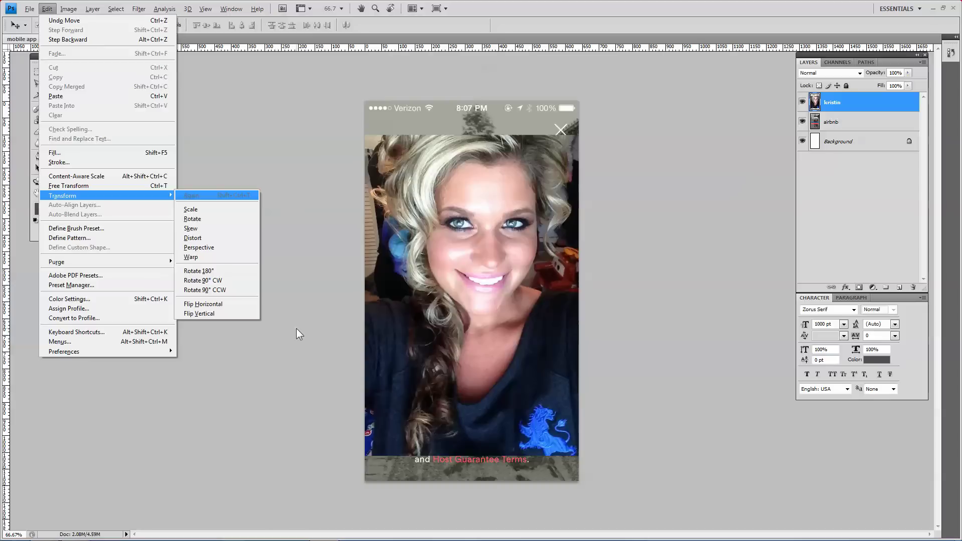
pyautogui.click(290, 129)
pyautogui.click(290, 129)
pyautogui.click(47, 9)
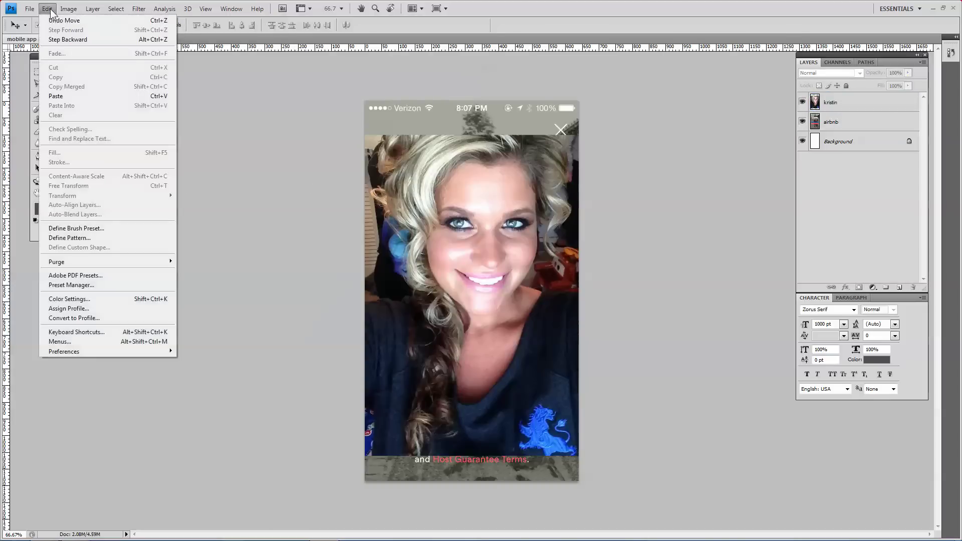
pyautogui.click(460, 224)
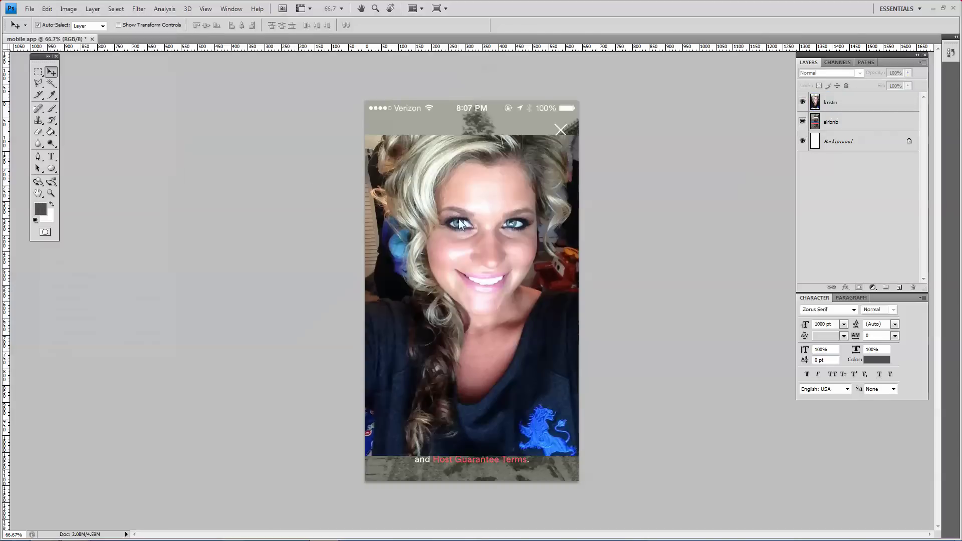
# Scale the portrait layer proportionally to about 119.6% so it covers the whole canvas, and shift it slightly to the right
pyautogui.click(434, 206)
pyautogui.click(48, 9)
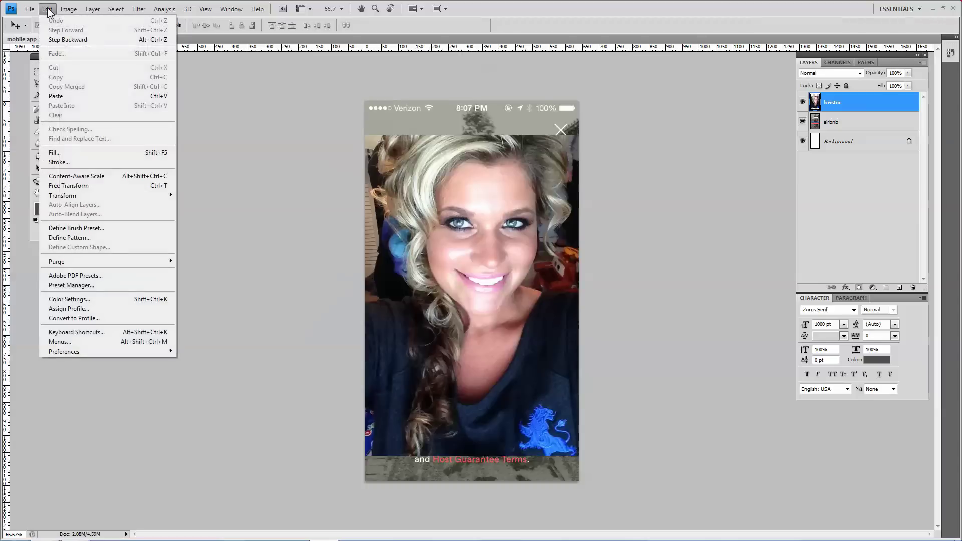
pyautogui.moveTo(119, 196)
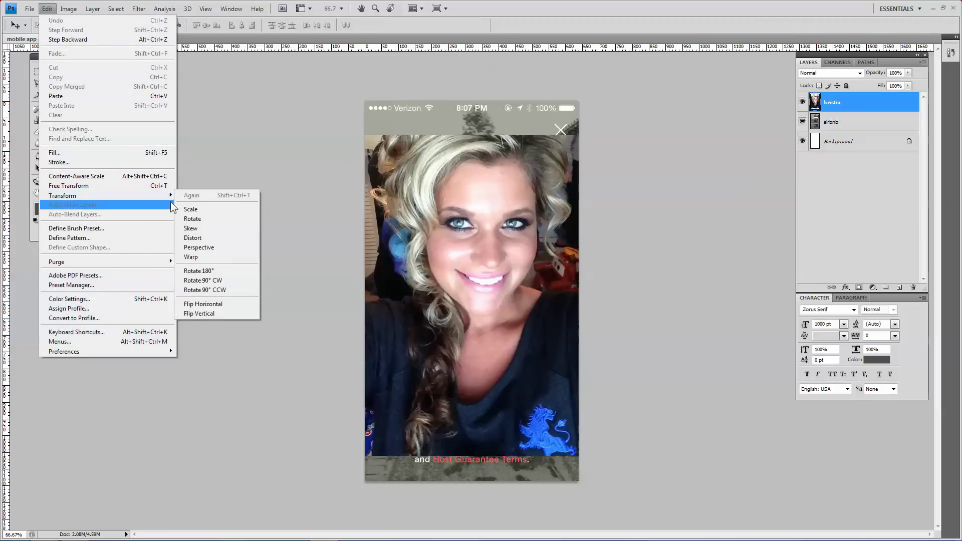
pyautogui.click(193, 208)
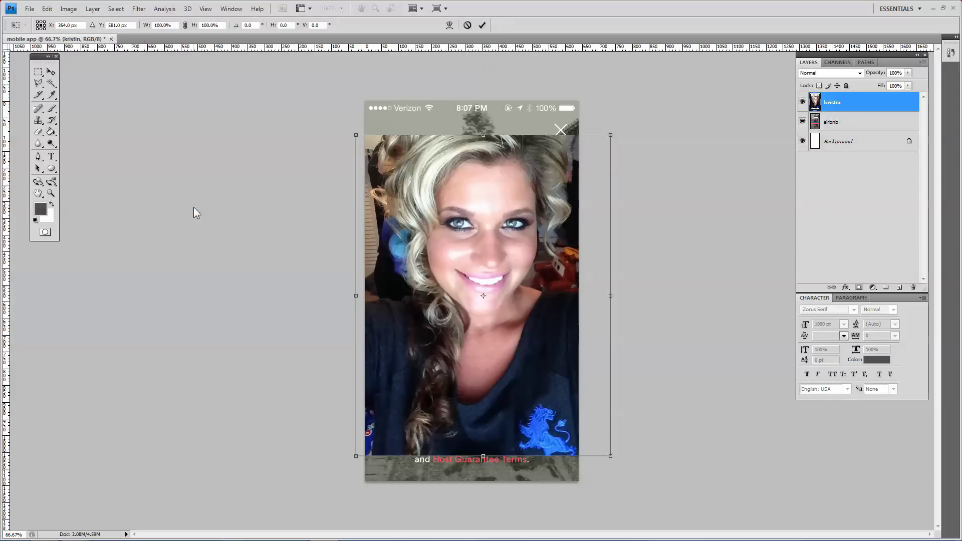
pyautogui.moveTo(393, 186); pyautogui.dragTo(389, 151)
pyautogui.moveTo(380, 245); pyautogui.dragTo(393, 245)
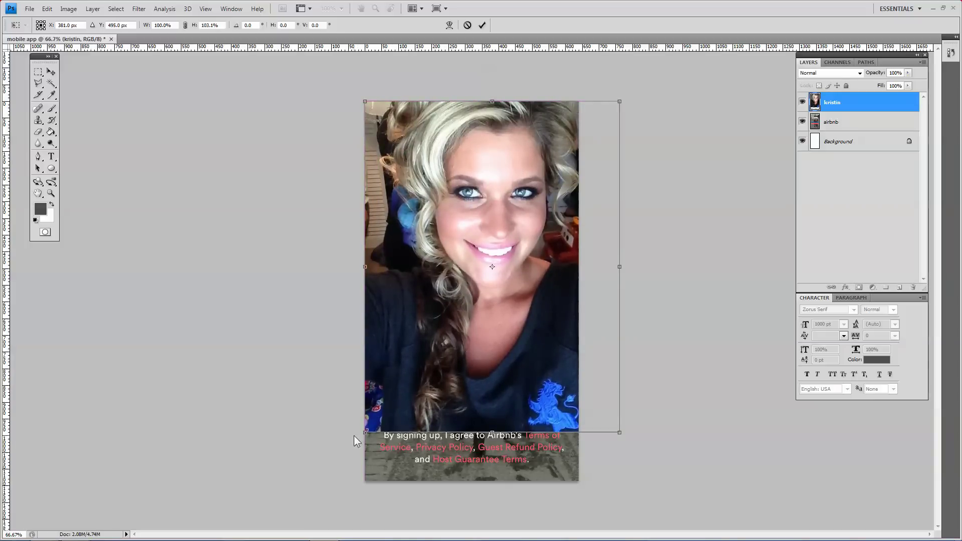
pyautogui.moveTo(365, 424); pyautogui.dragTo(306, 483)
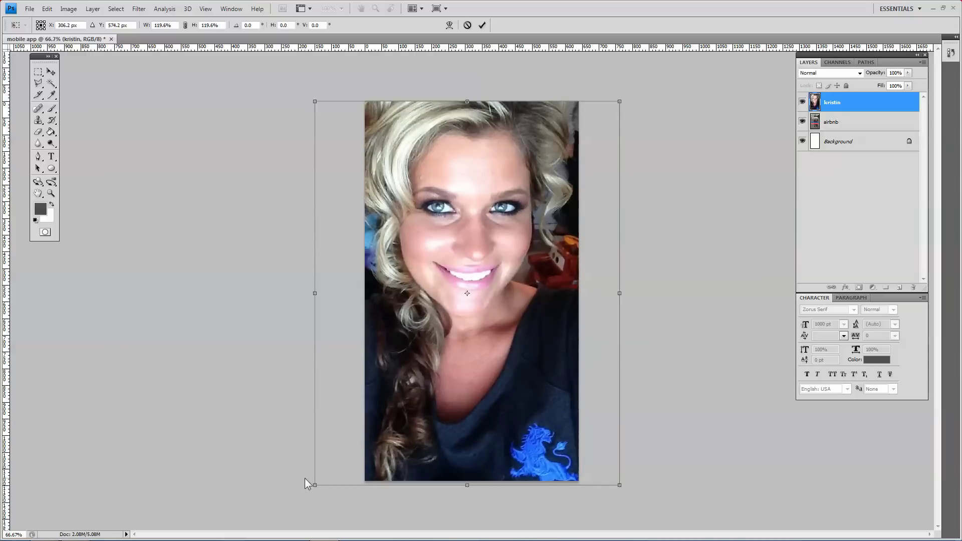
pyautogui.press('Return')
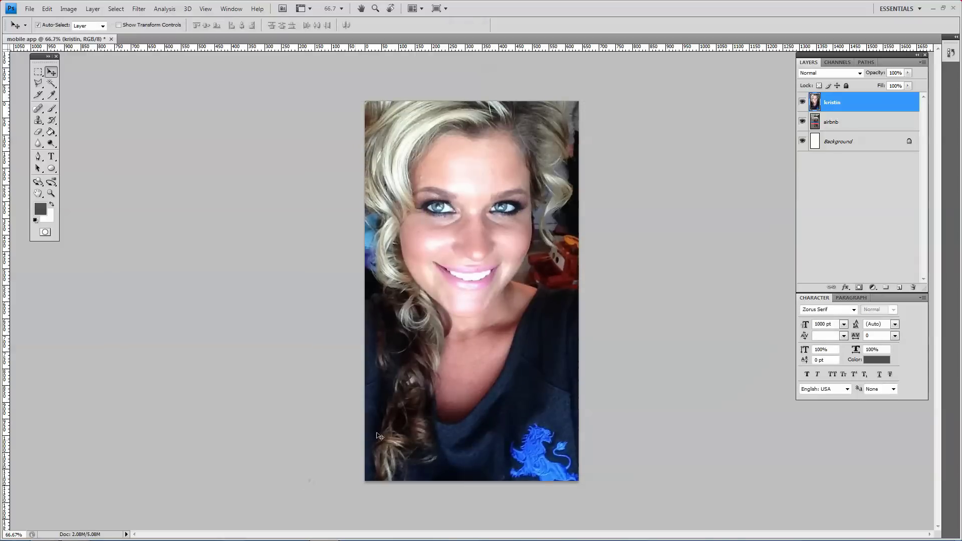
pyautogui.moveTo(459, 401); pyautogui.dragTo(472, 399)
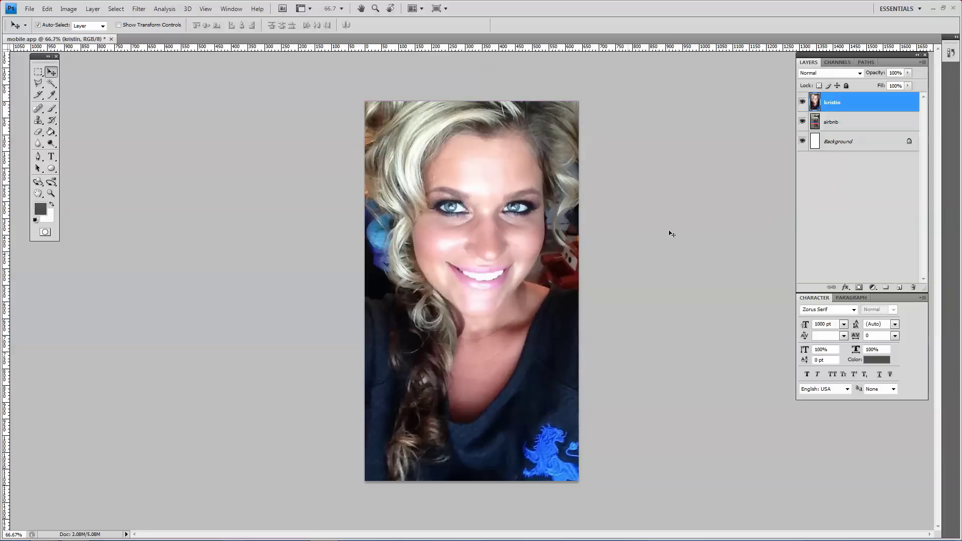
# Compare the portrait with the airbnb screenshot beneath, lower the portrait layer's opacity to 55%, and hide the airbnb layer
pyautogui.click(802, 102)
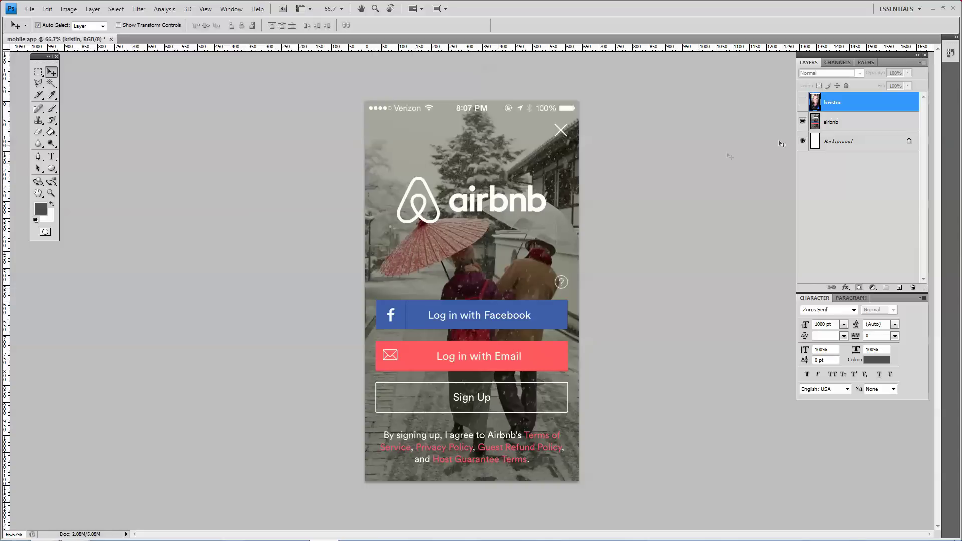
pyautogui.click(802, 103)
pyautogui.click(908, 72)
pyautogui.click(801, 122)
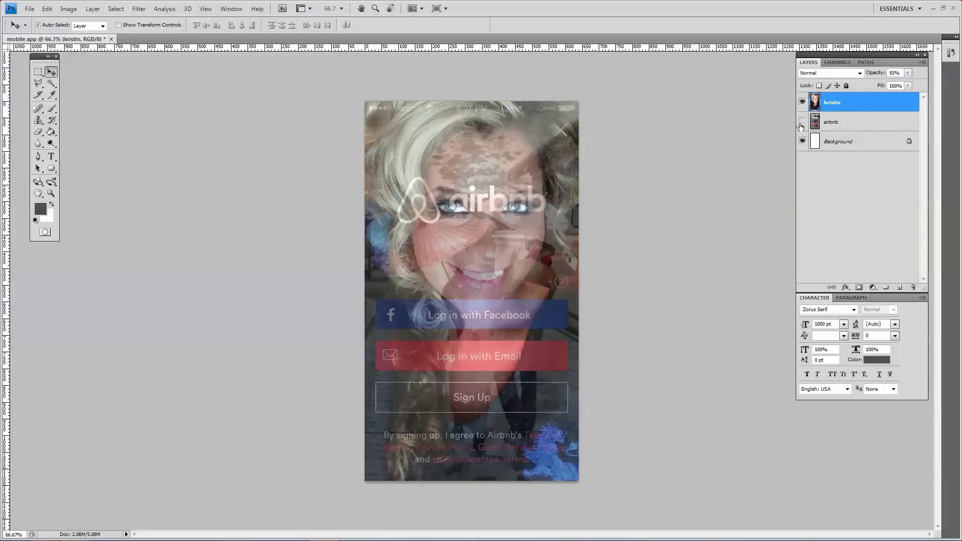
# Hide the portrait layer and fill the Background layer with dark grey #232323 using the Paint Bucket
pyautogui.click(828, 144)
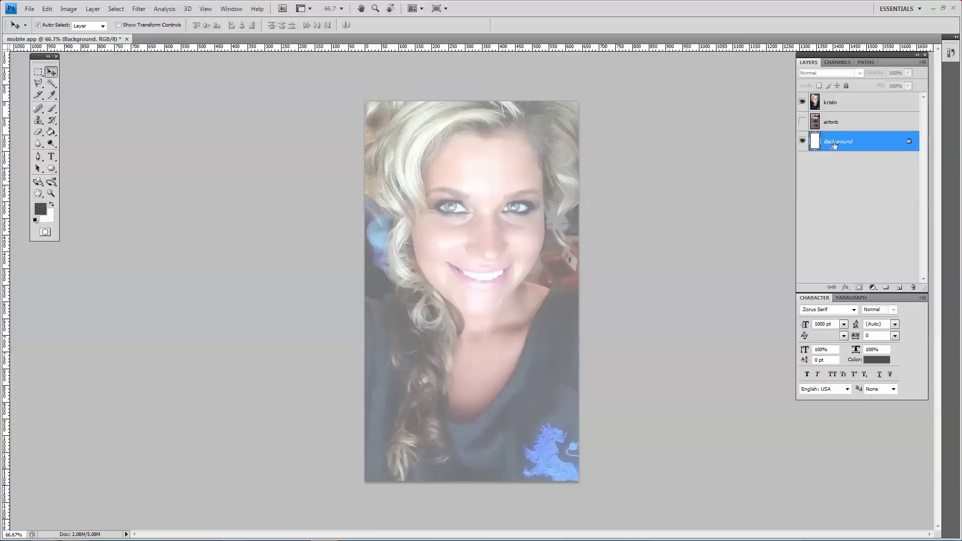
pyautogui.click(802, 102)
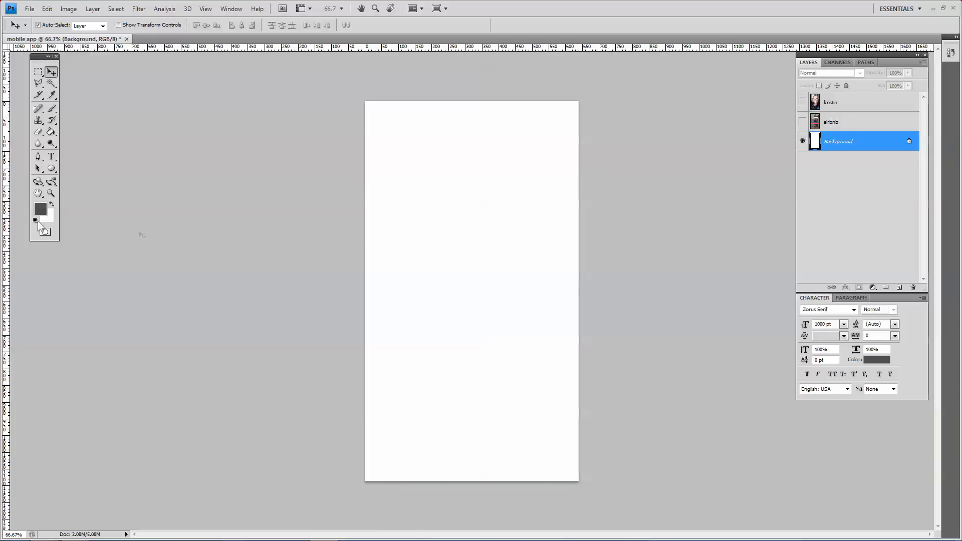
pyautogui.click(43, 208)
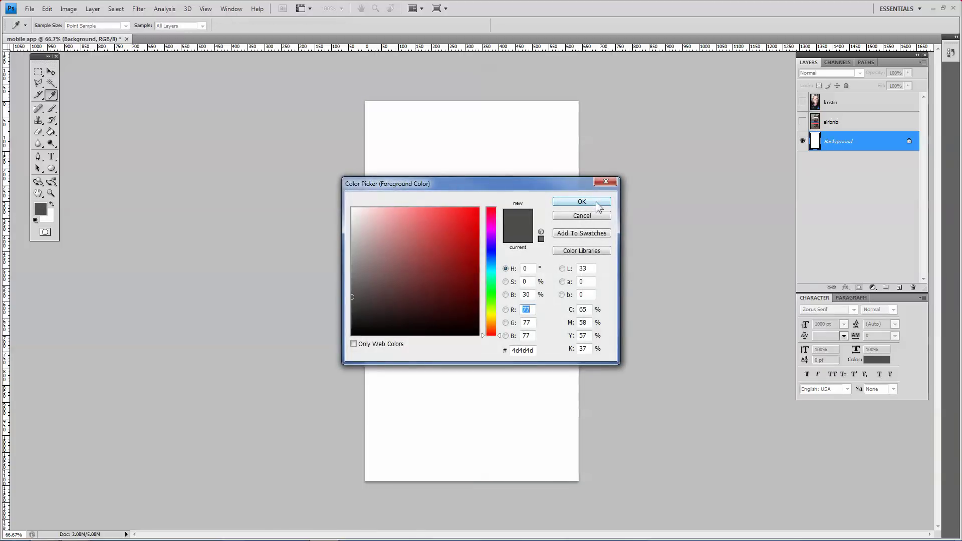
pyautogui.moveTo(373, 293); pyautogui.dragTo(332, 317)
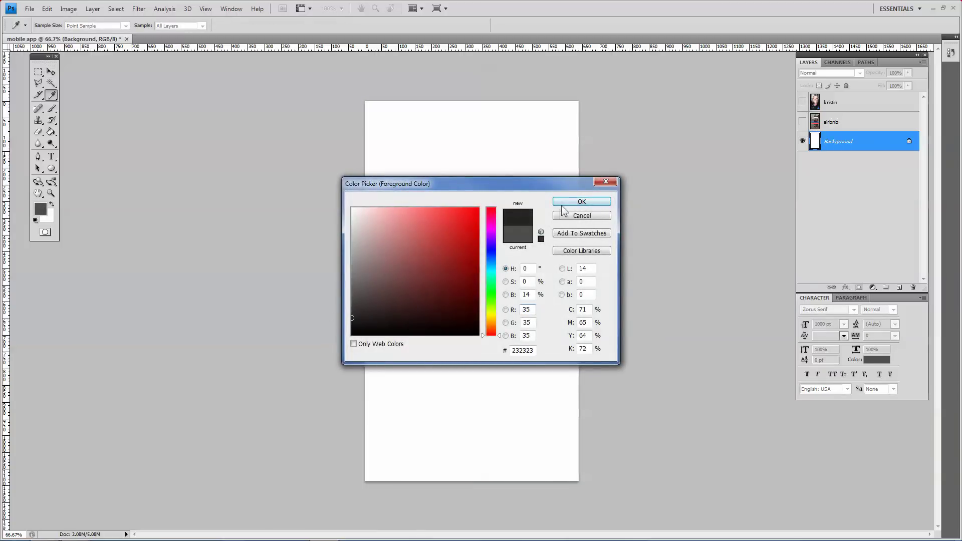
pyautogui.click(563, 202)
pyautogui.press('g')
pyautogui.click(492, 226)
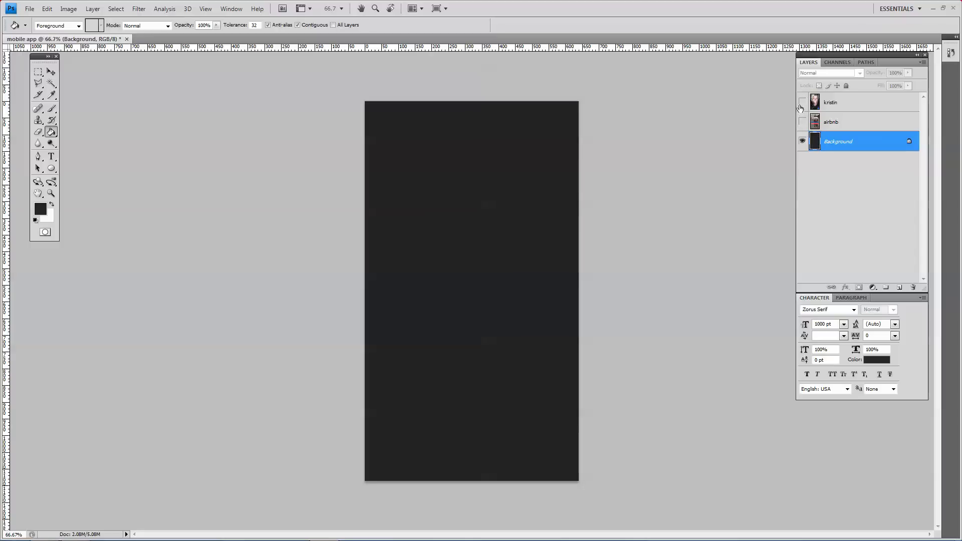
# Show the portrait layer again, try a lower opacity before setting it to 100%, and hide the Background layer
pyautogui.click(802, 104)
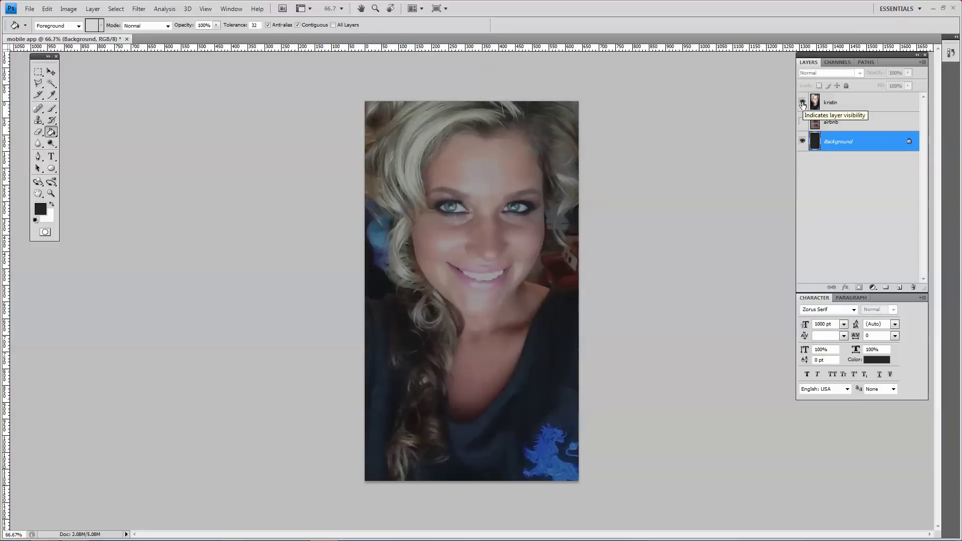
pyautogui.click(855, 105)
pyautogui.click(907, 73)
pyautogui.moveTo(896, 86); pyautogui.dragTo(892, 86)
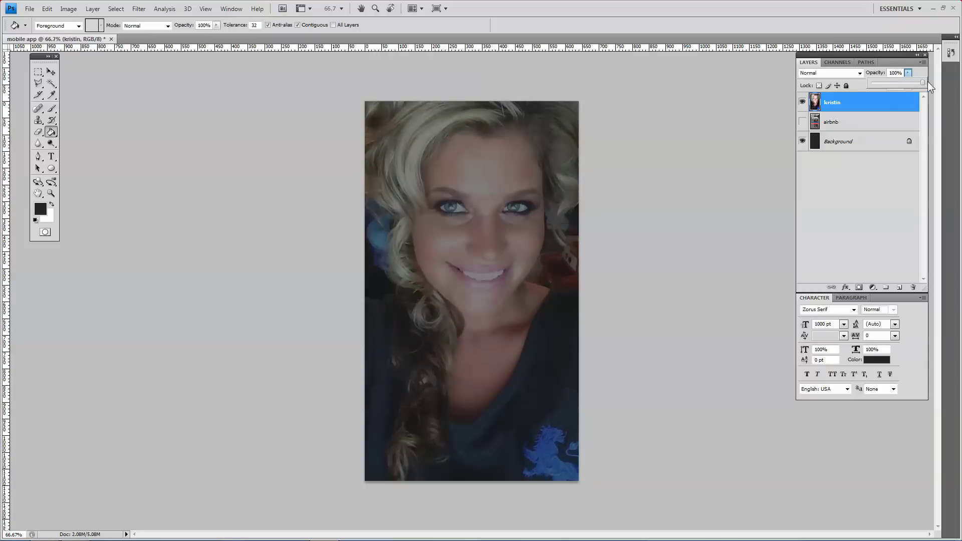
pyautogui.click(802, 142)
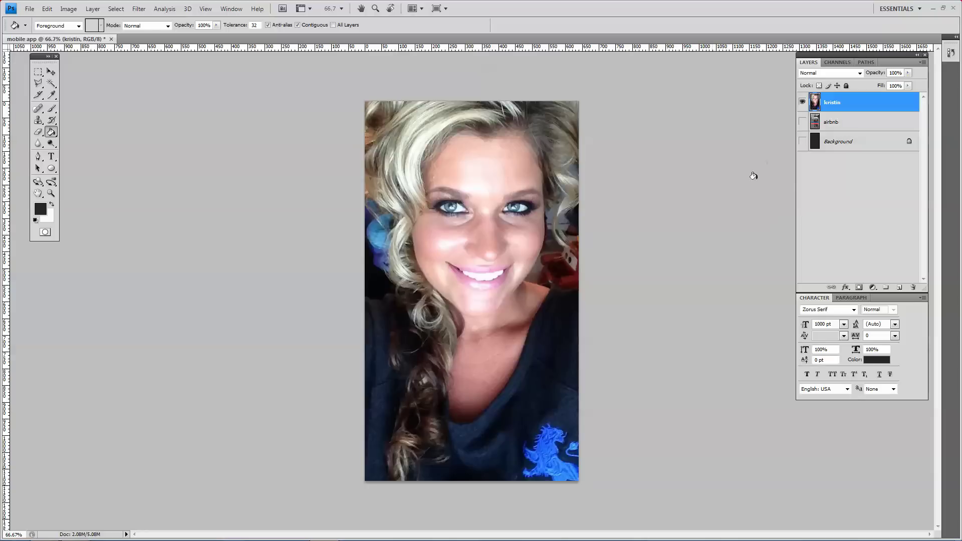
# Add a layer named "grey overlay" above the portrait layer and fill it with the dark grey foreground colour using the Paint Bucket
pyautogui.click(899, 288)
pyautogui.doubleClick(832, 103)
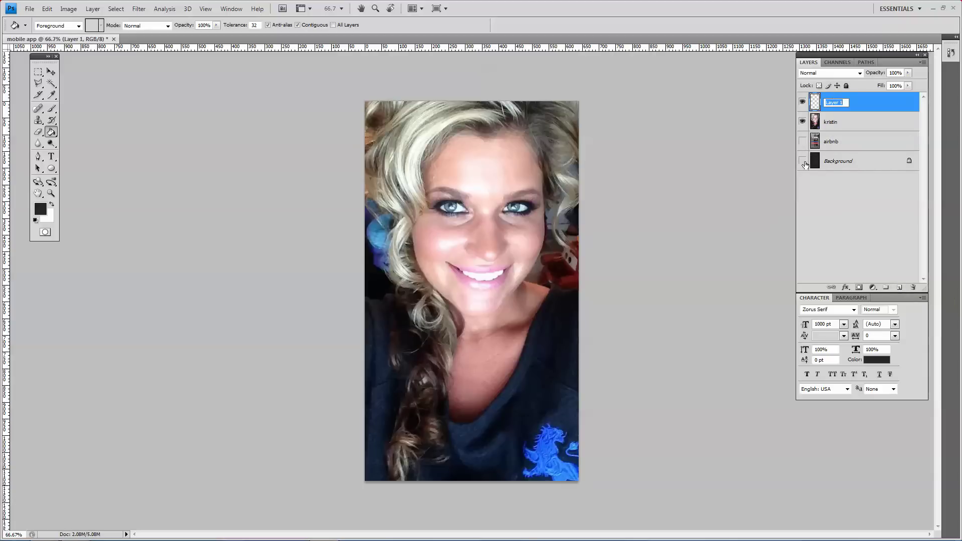
pyautogui.write('grey overlay')
pyautogui.press('Return')
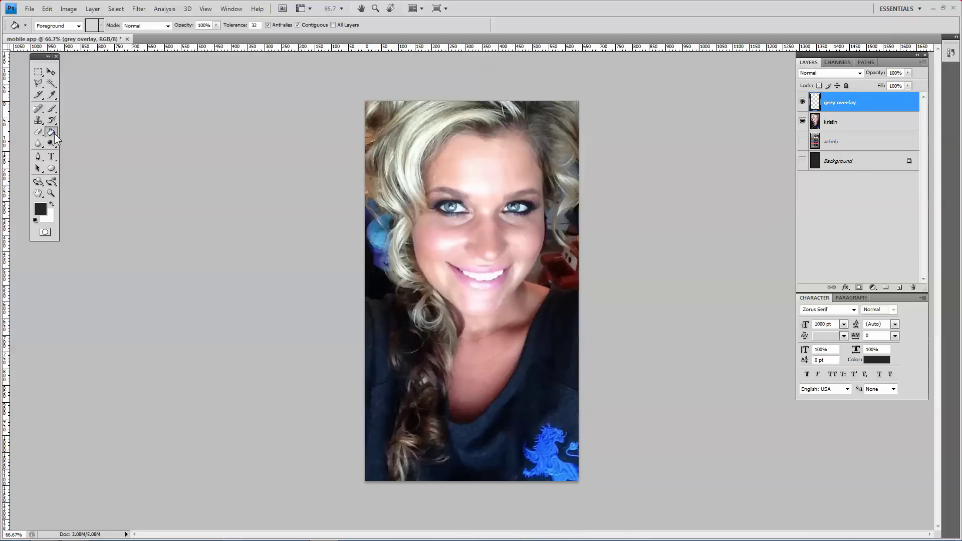
pyautogui.click(455, 194)
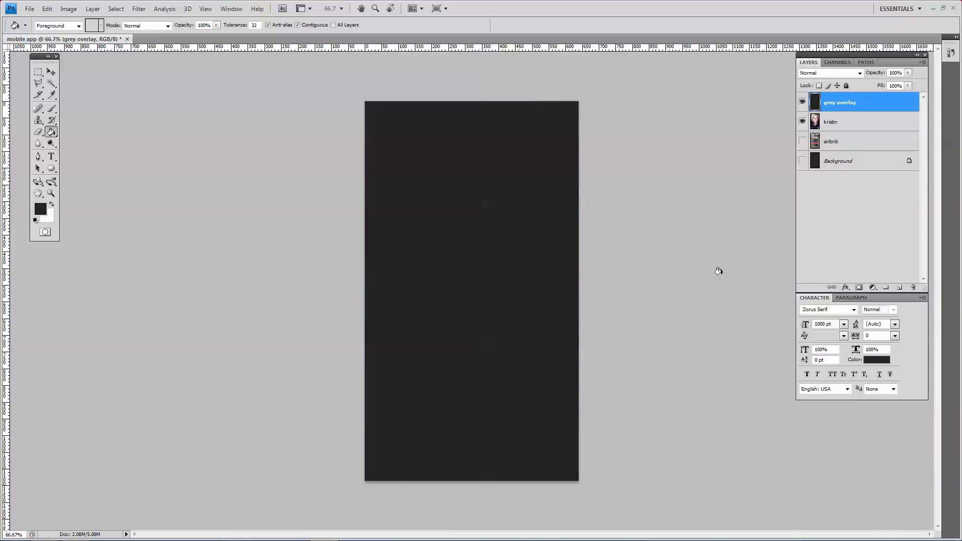
# Try moving the grey overlay down and to the right to uncover the portrait beneath, and undo the move
pyautogui.click(51, 72)
pyautogui.moveTo(487, 224); pyautogui.dragTo(516, 292)
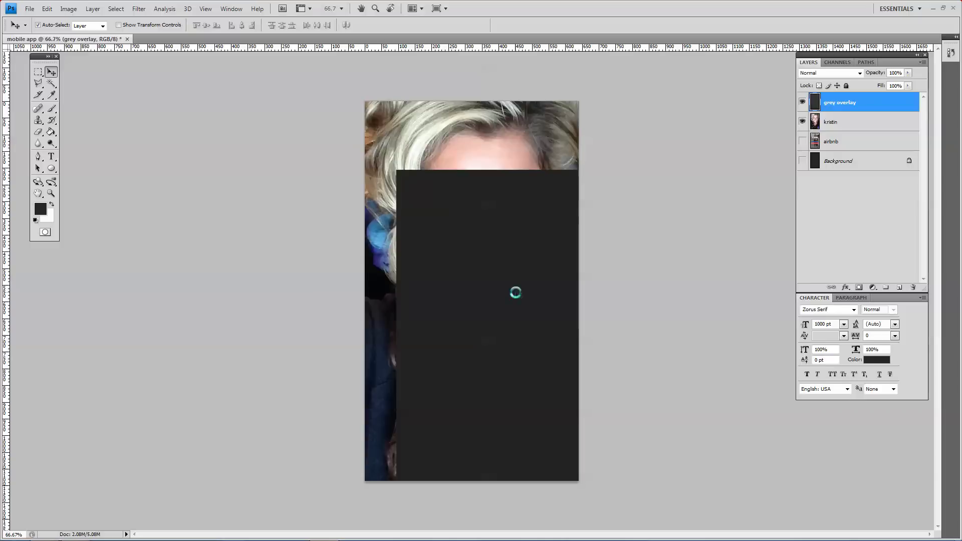
pyautogui.hotkey('ctrl', 'z')
# Set the grey overlay's opacity to 75%, and hide the overlay and portrait layers to show the airbnb screenshot
pyautogui.click(907, 73)
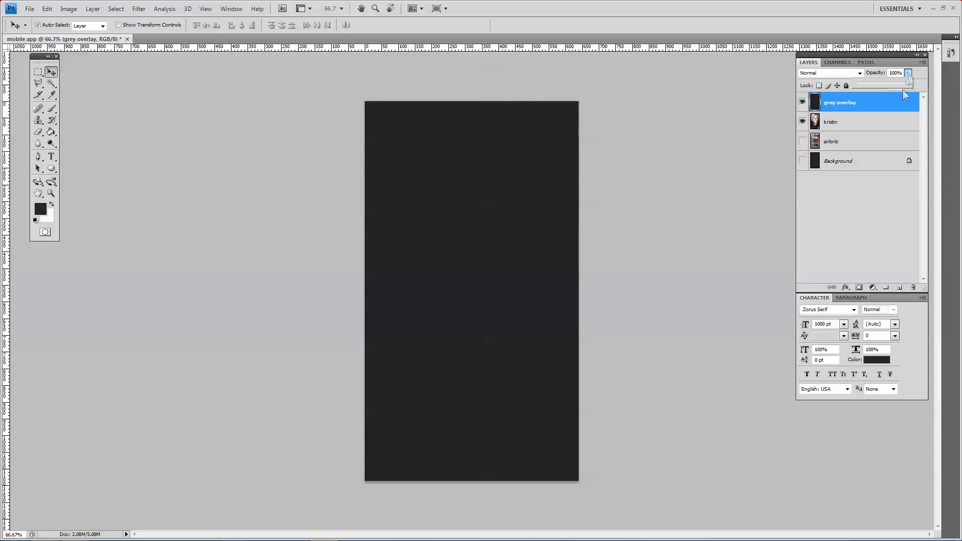
pyautogui.moveTo(892, 84); pyautogui.dragTo(895, 86)
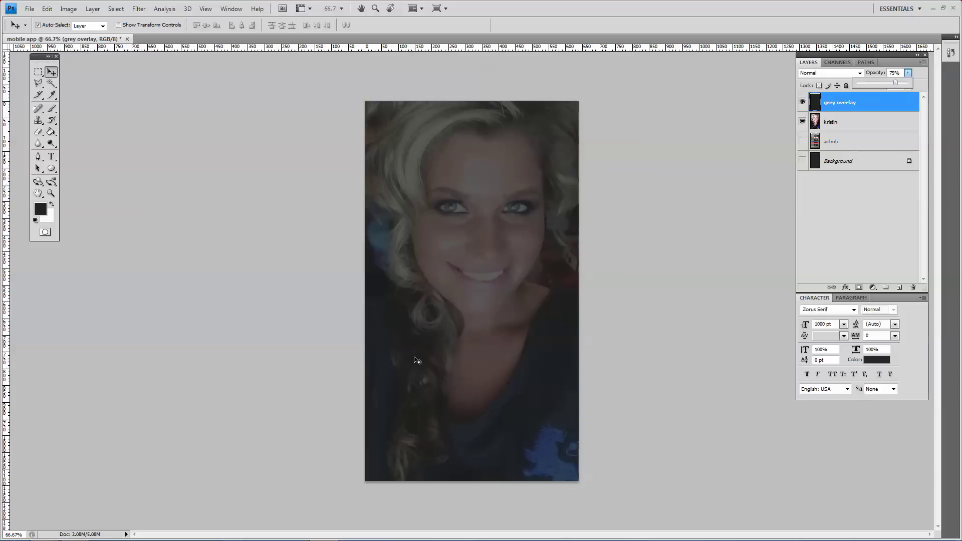
pyautogui.click(802, 99)
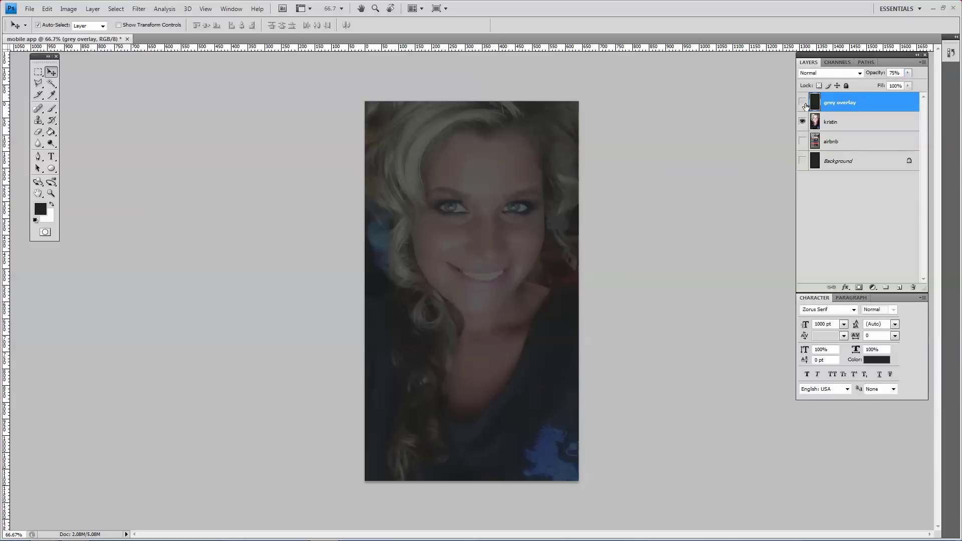
pyautogui.click(803, 103)
pyautogui.moveTo(802, 102); pyautogui.dragTo(800, 122)
pyautogui.click(802, 142)
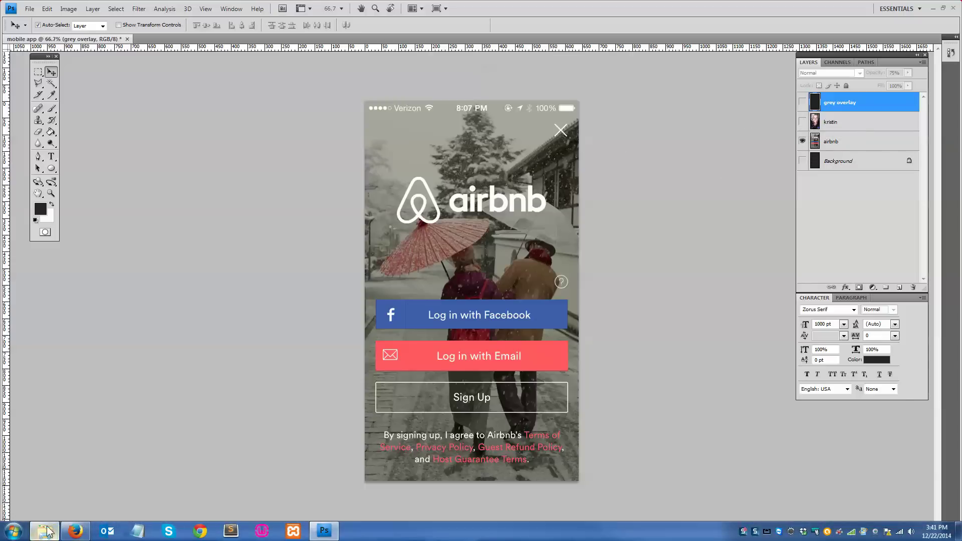
# Switch to Windows Explorer and open white-instamour-logo-and-icon from the instamour marketing GRAPHICS folder in Photoshop
pyautogui.click(46, 531)
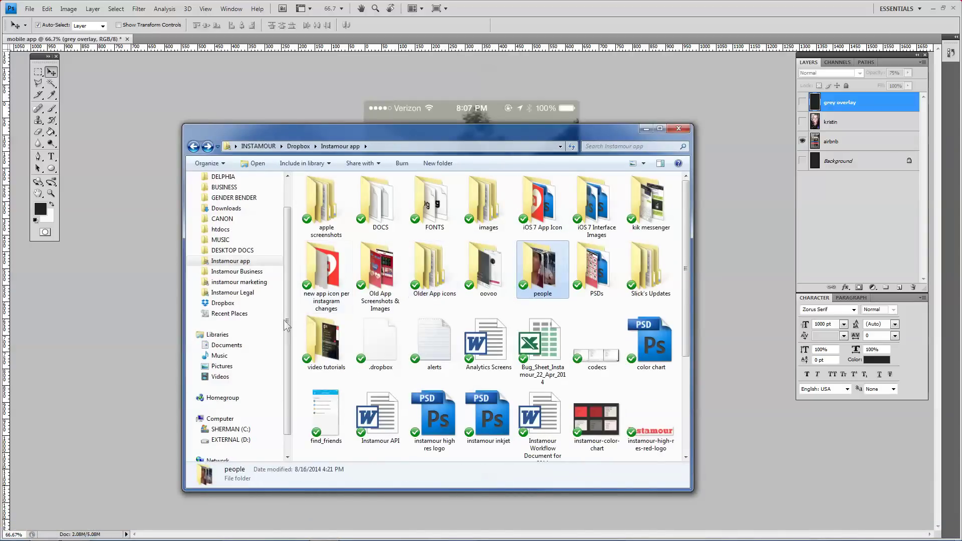
pyautogui.click(223, 282)
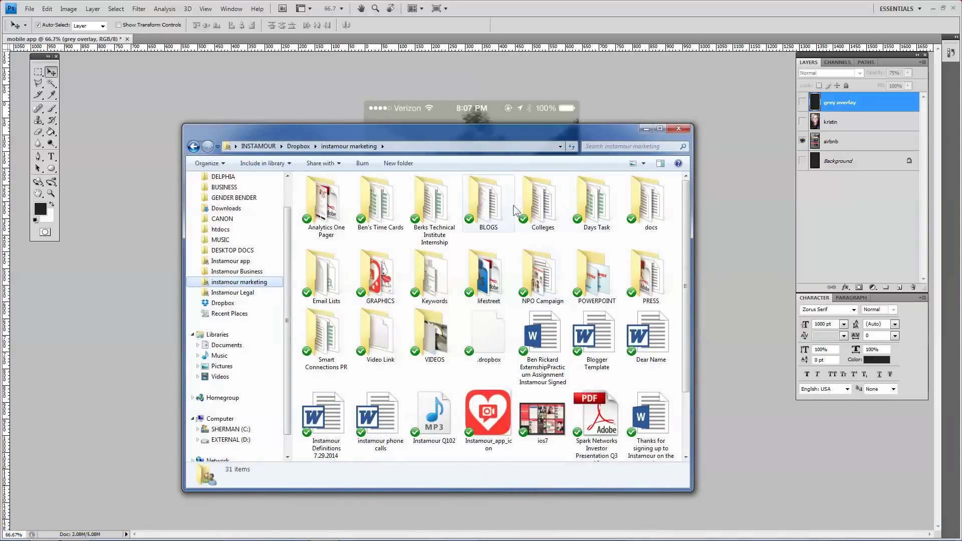
pyautogui.doubleClick(360, 285)
pyautogui.scroll(-3, 571, 287)
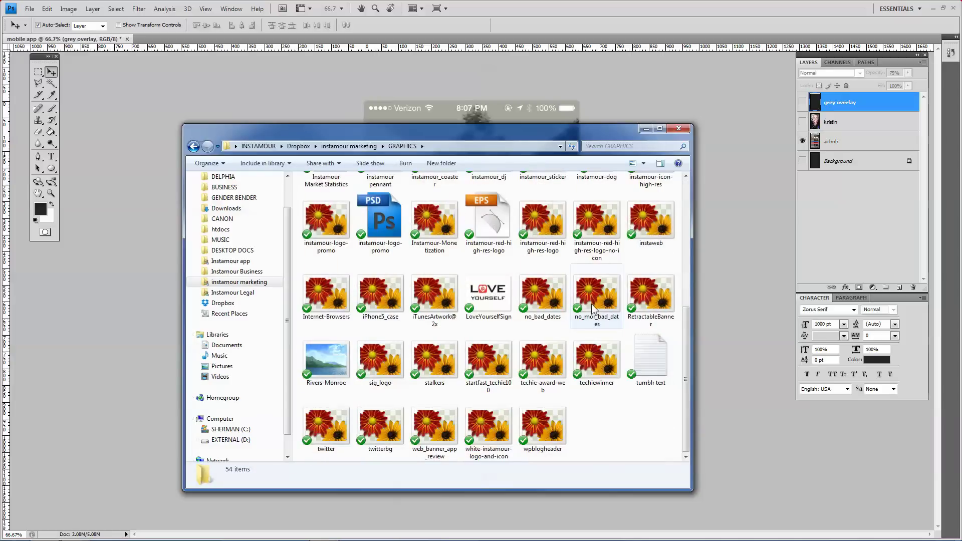
pyautogui.click(490, 446)
pyautogui.moveTo(489, 446); pyautogui.dragTo(721, 298)
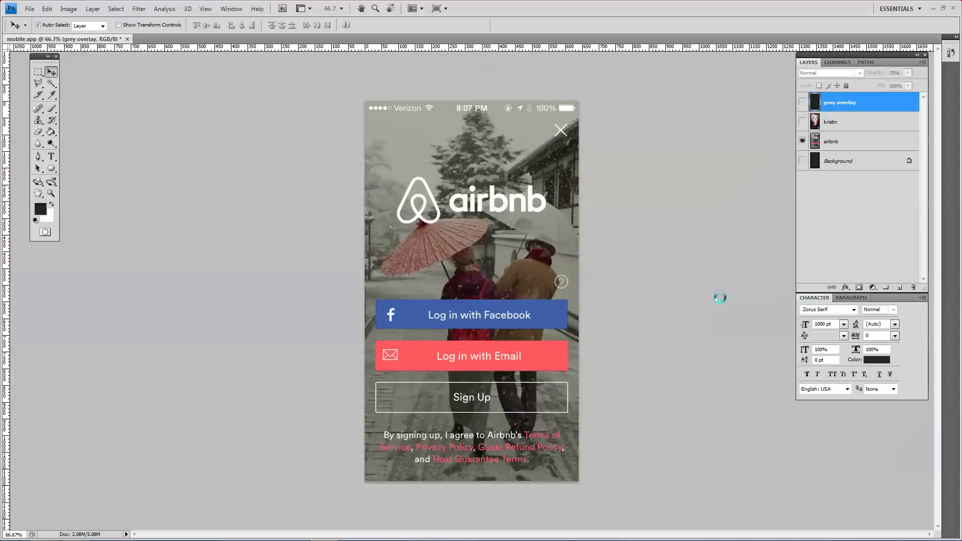
# Copy only the white instamour wordmark without its icon, close the logo file, and paste the wordmark into the mobile app document
pyautogui.press('m')
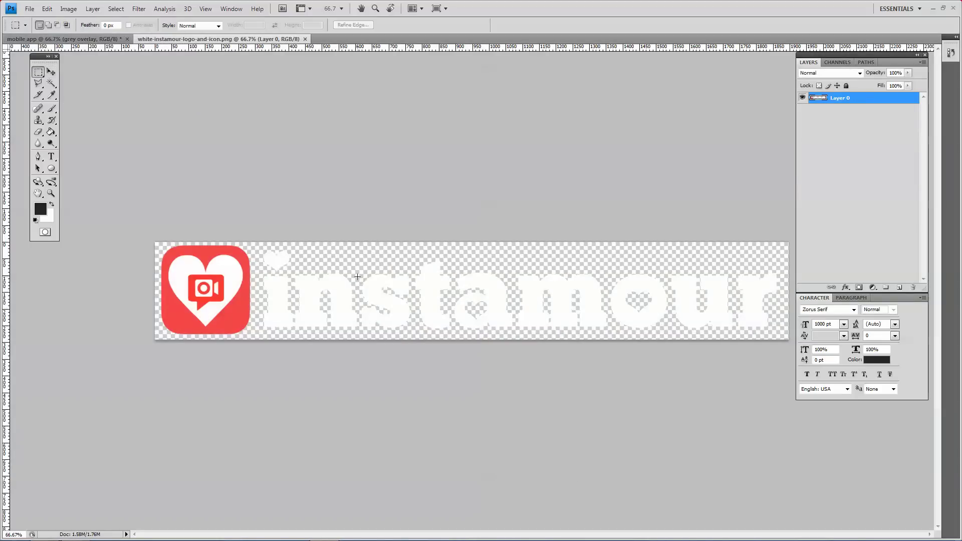
pyautogui.keyDown('alt'); pyautogui.scroll(-1, 311, 266); pyautogui.keyUp('alt')
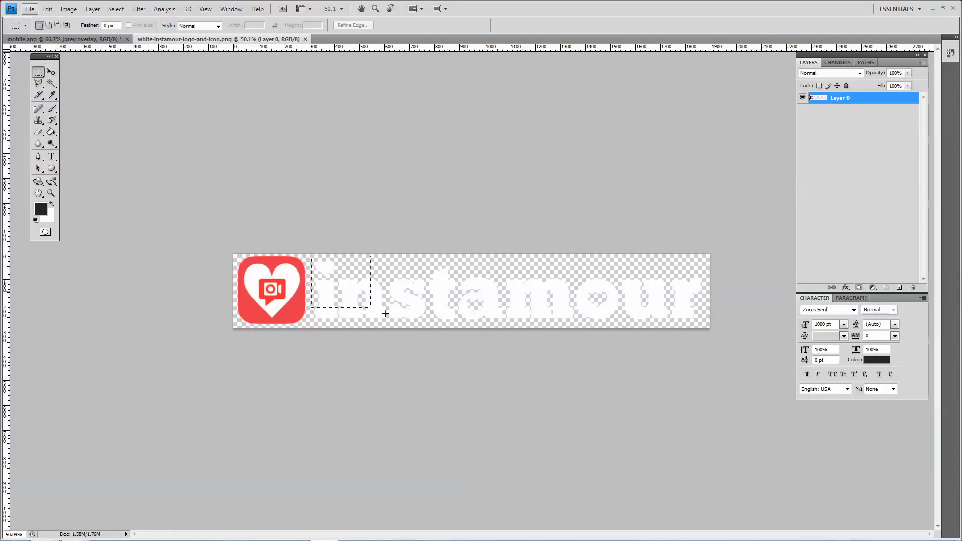
pyautogui.moveTo(385, 313)
pyautogui.mouseDown()
pyautogui.moveTo(542, 331)
pyautogui.moveTo(711, 333)
pyautogui.mouseUp()
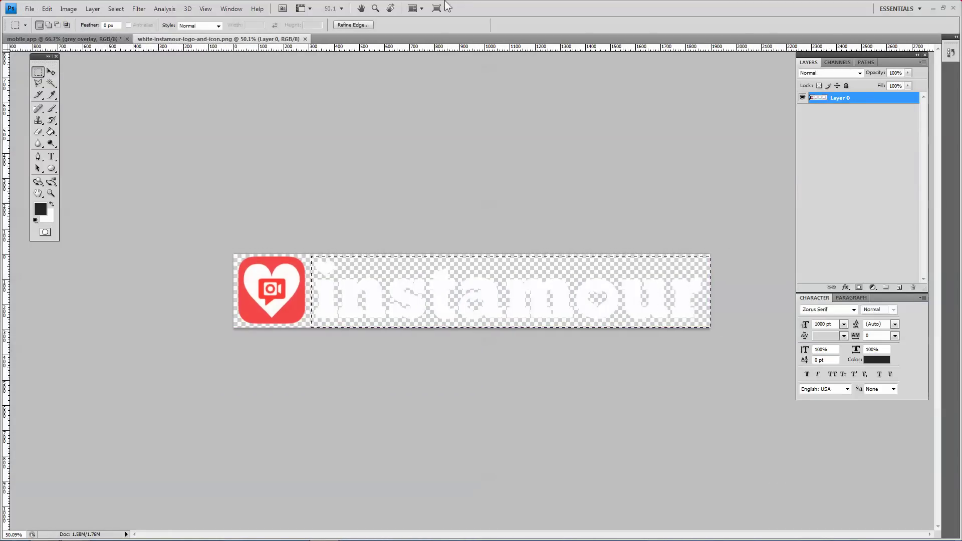
pyautogui.click(305, 40)
pyautogui.hotkey('ctrl', 'v')
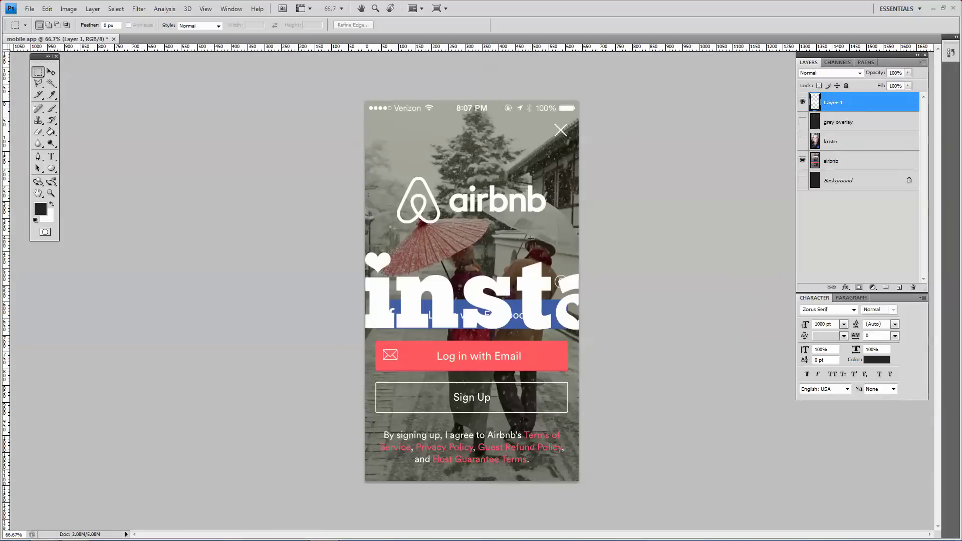
# Scale the instamour wordmark proportionally to about 28.1% and place it over the airbnb logo
pyautogui.hotkey('ctrl', 't')
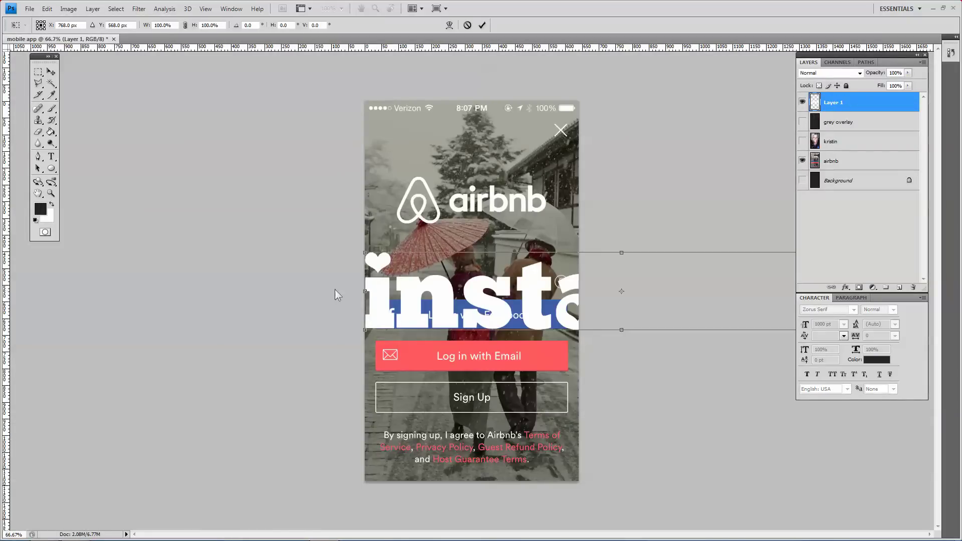
pyautogui.moveTo(366, 250); pyautogui.dragTo(439, 307)
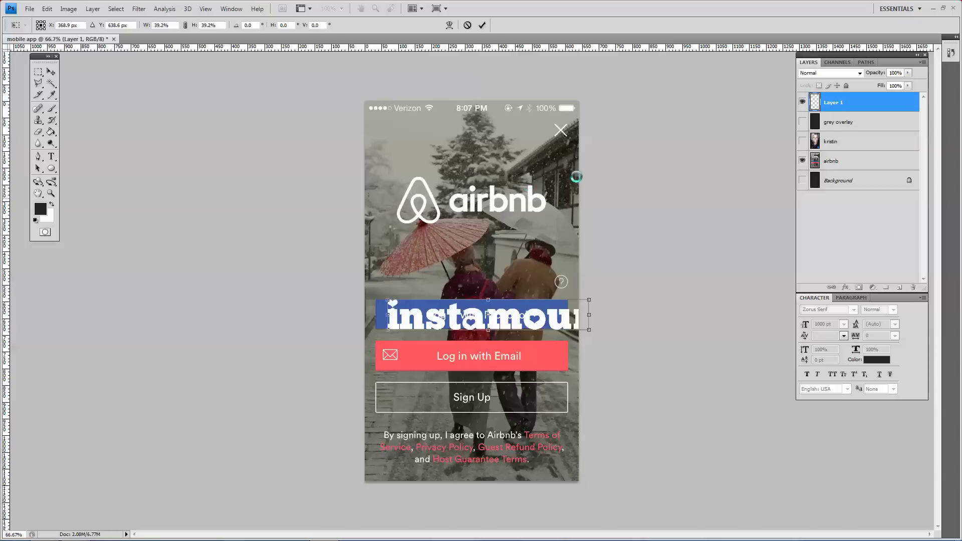
pyautogui.moveTo(589, 299); pyautogui.dragTo(509, 206)
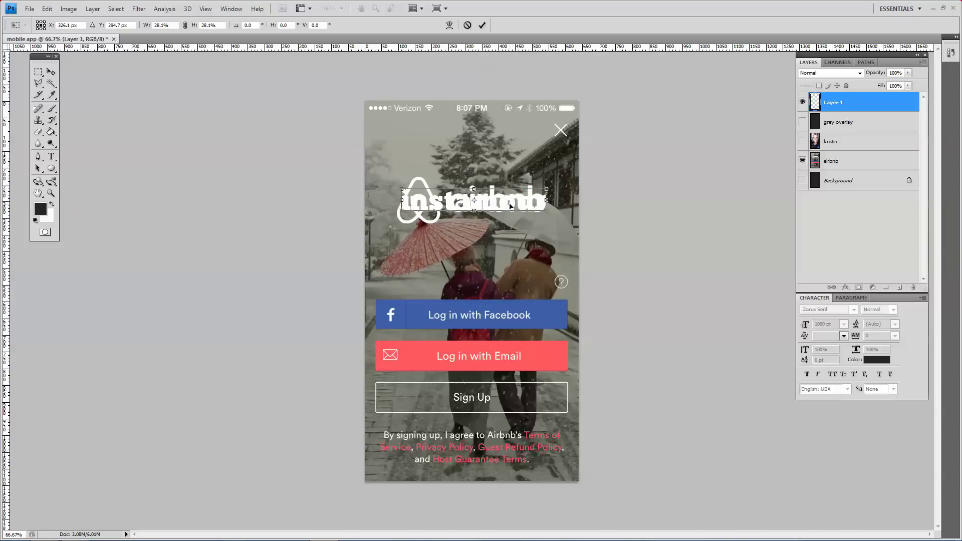
pyautogui.press('Return')
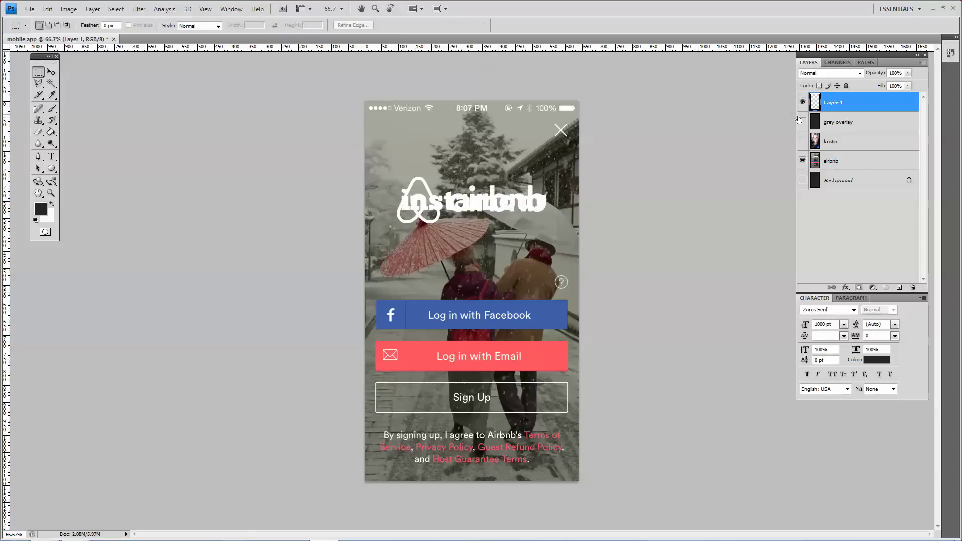
# Show the grey overlay and portrait layers, and move the instamour wordmark down to just below the portrait's eyes
pyautogui.click(802, 125)
pyautogui.click(803, 141)
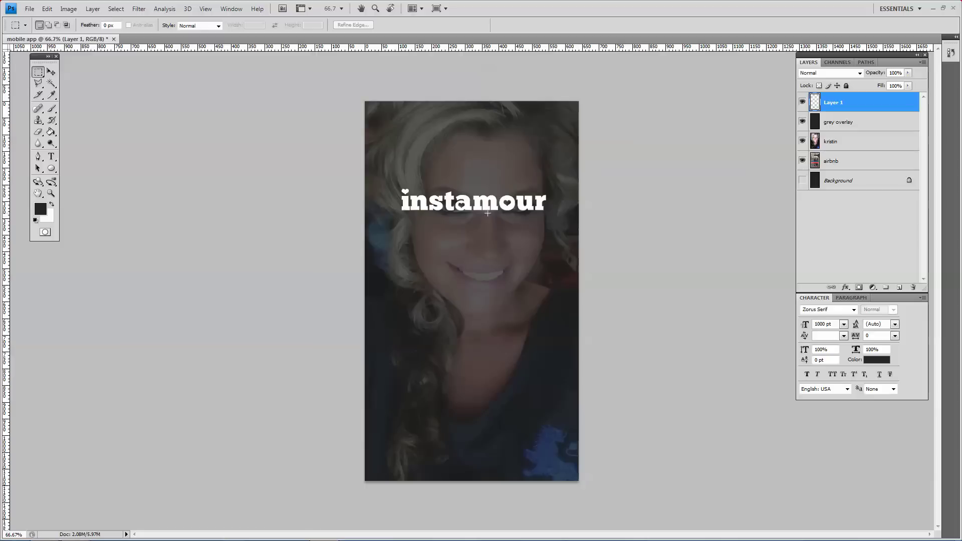
pyautogui.press('v')
pyautogui.moveTo(487, 213); pyautogui.dragTo(480, 232)
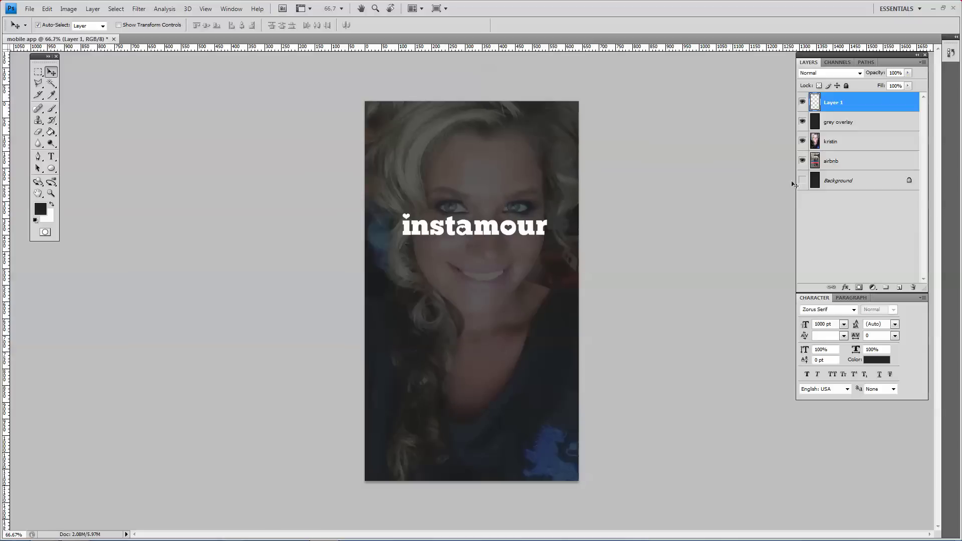
# Hide the grey overlay and portrait layers, and sample the blue of the "Log in with Facebook" button as the foreground colour
pyautogui.moveTo(802, 125); pyautogui.dragTo(802, 143)
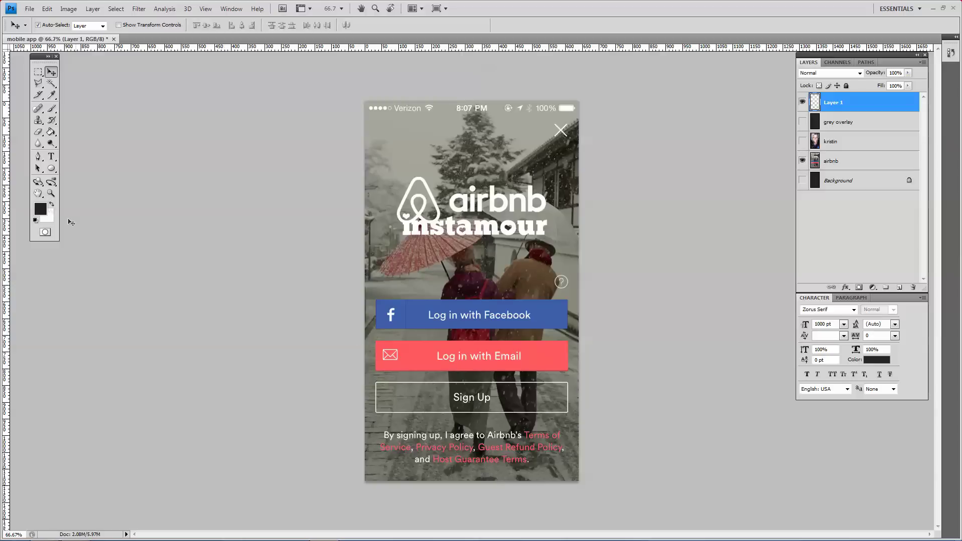
pyautogui.press('i')
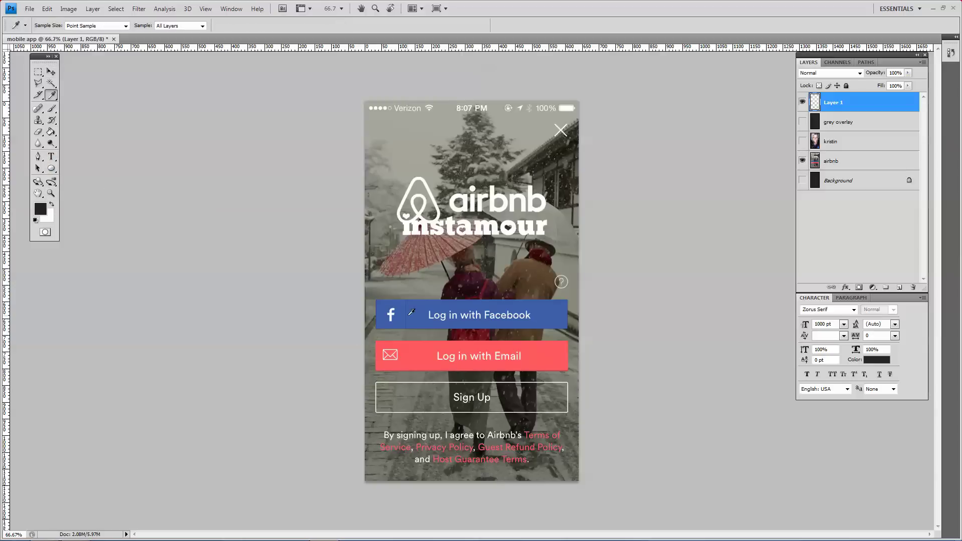
pyautogui.click(414, 311)
pyautogui.click(51, 169)
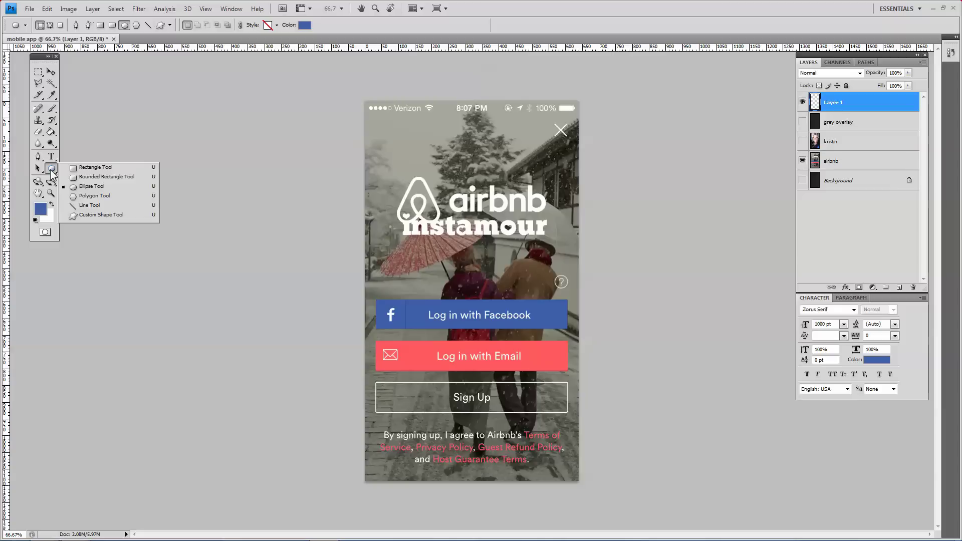
pyautogui.click(89, 129)
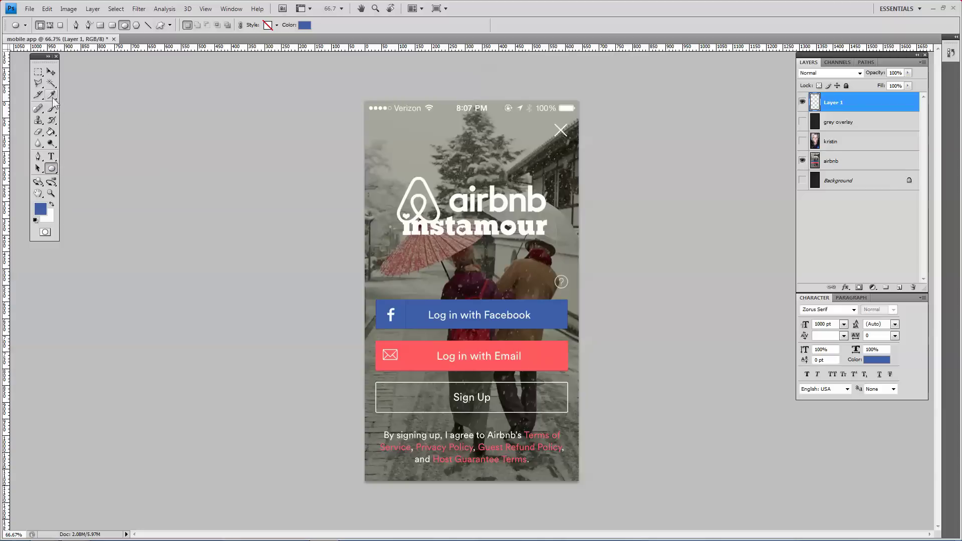
pyautogui.click(52, 98)
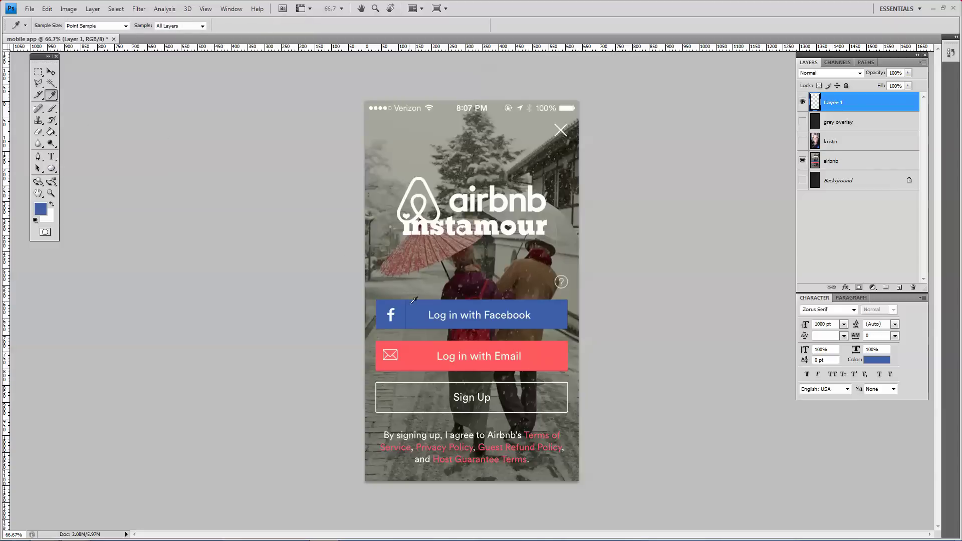
pyautogui.click(420, 355)
pyautogui.click(433, 330)
# Try sampling various screenshot colours in the Color Picker, and set the foreground to the Facebook button's blue #3e5faa
pyautogui.click(41, 208)
pyautogui.moveTo(429, 184); pyautogui.dragTo(184, 209)
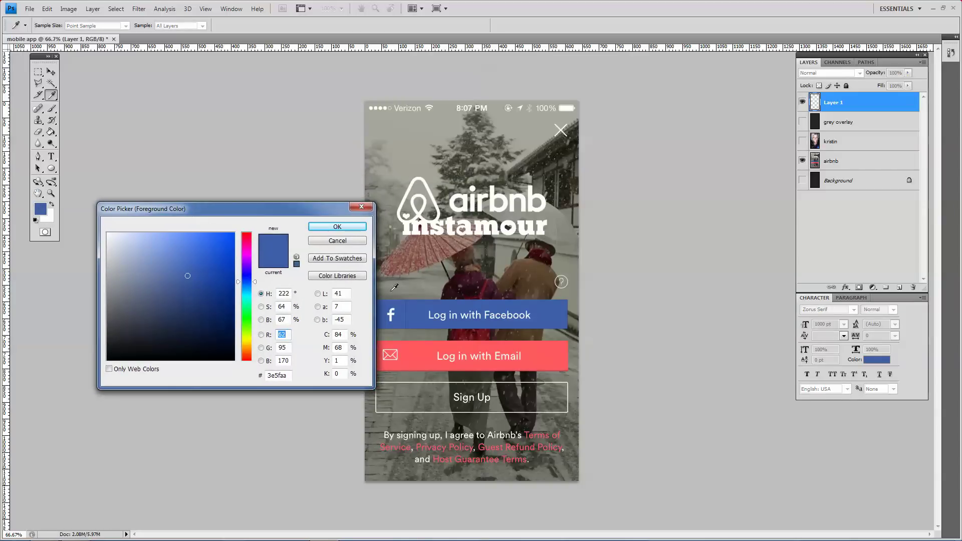
pyautogui.click(422, 360)
pyautogui.click(417, 315)
pyautogui.click(419, 209)
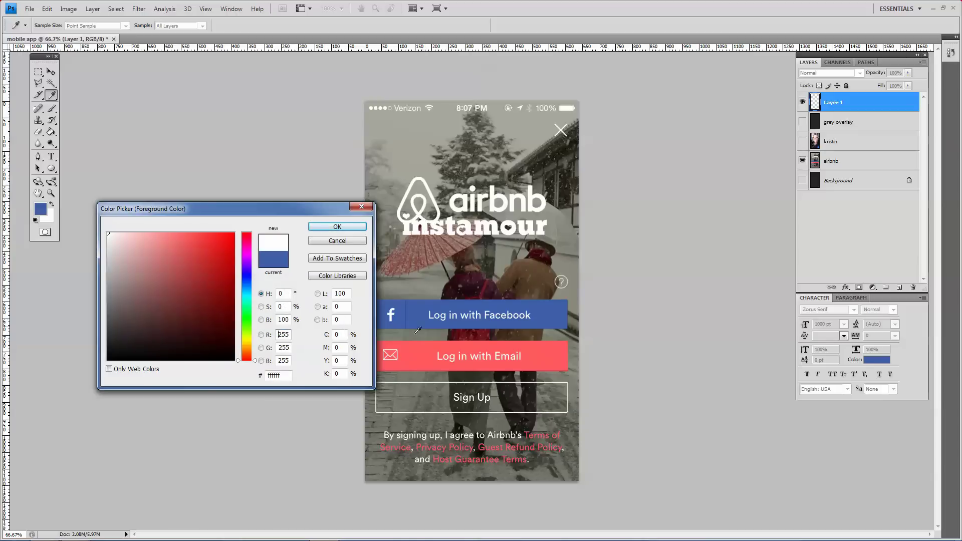
pyautogui.click(423, 287)
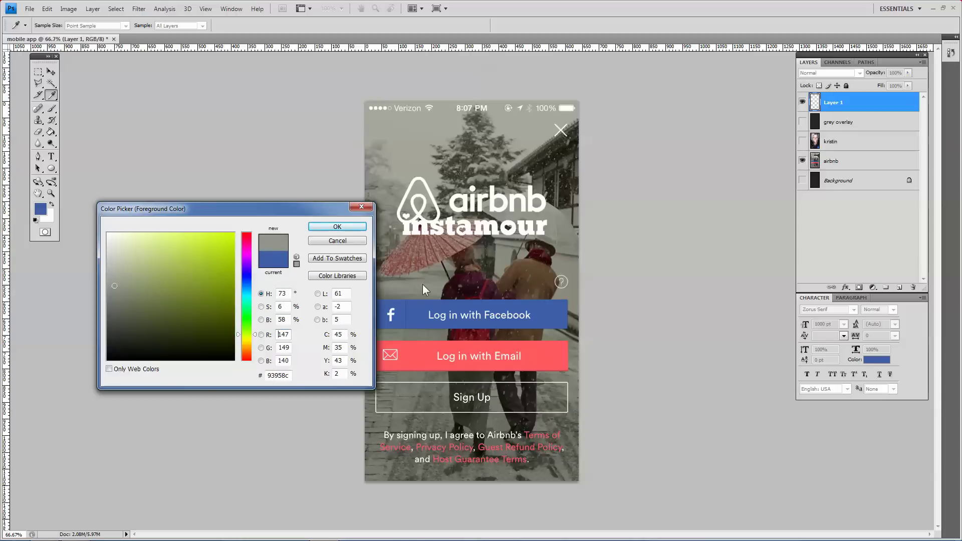
pyautogui.click(437, 255)
pyautogui.click(534, 281)
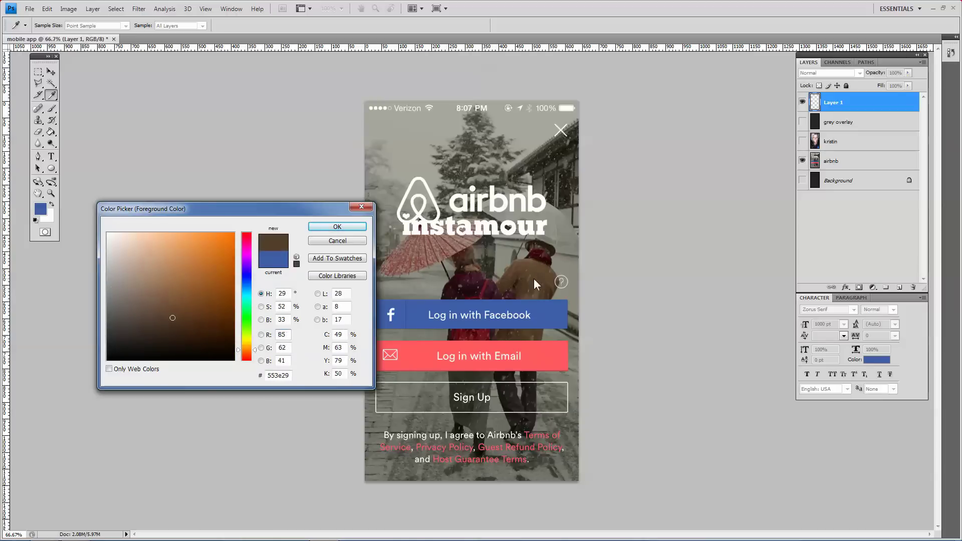
pyautogui.click(469, 444)
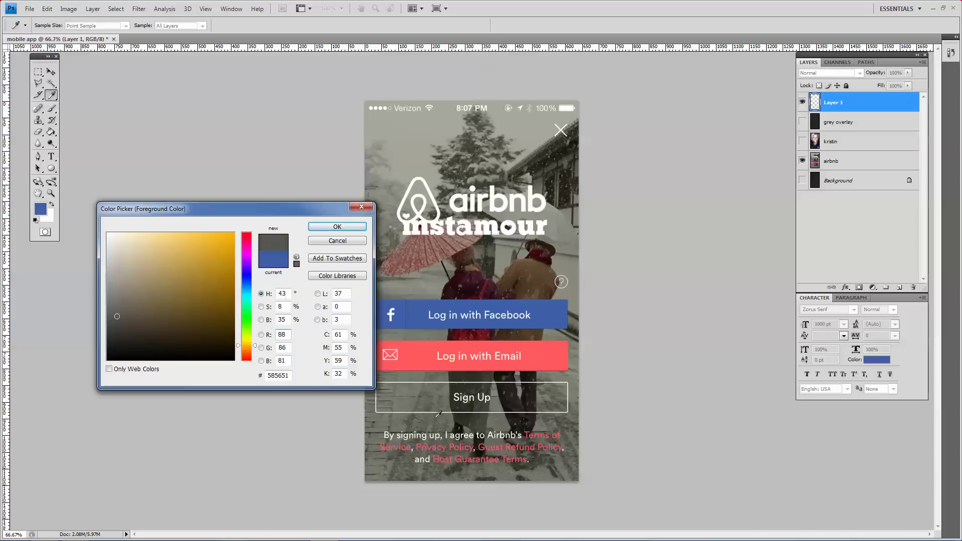
pyautogui.click(416, 314)
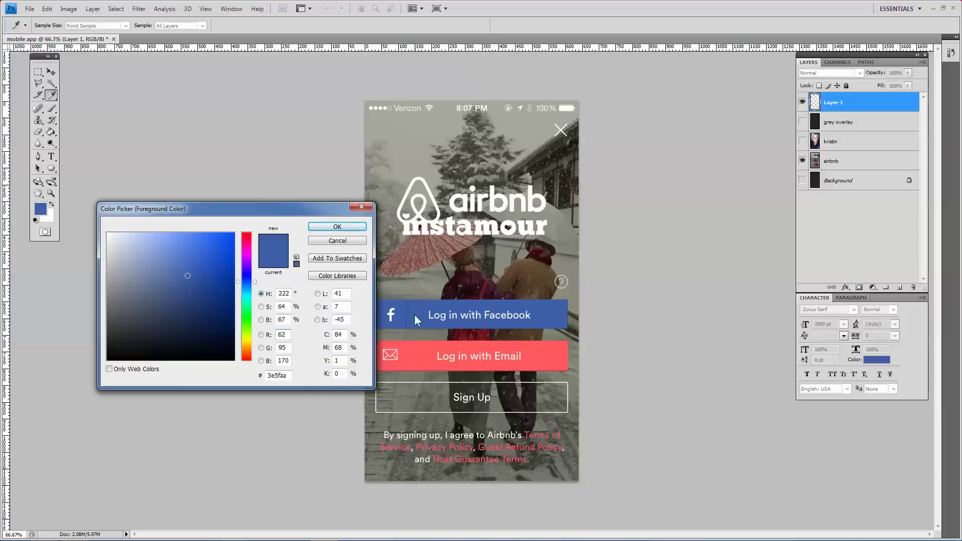
pyautogui.click(349, 230)
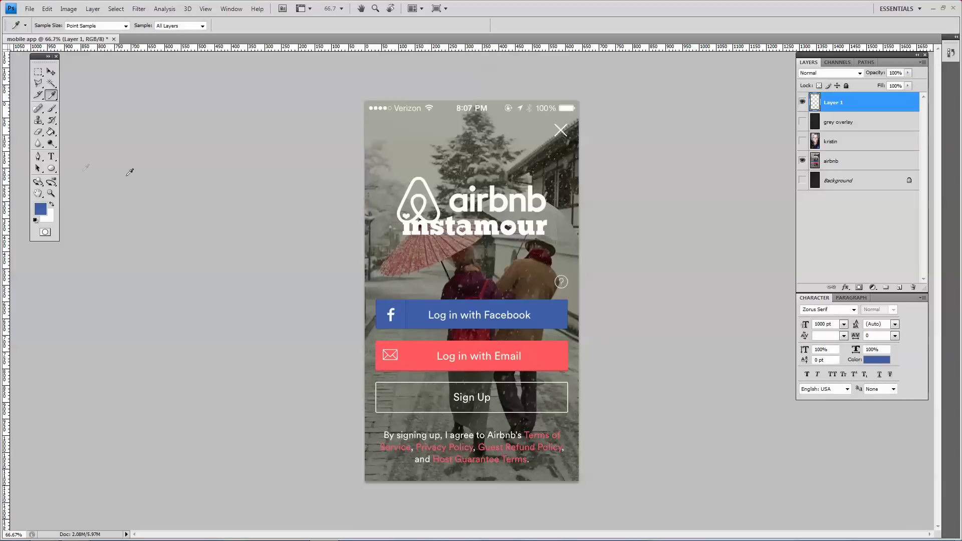
# Draw a blue rounded rectangle with a 5 px corner radius covering the "Log in with Facebook" button in the screenshot
pyautogui.click(51, 169)
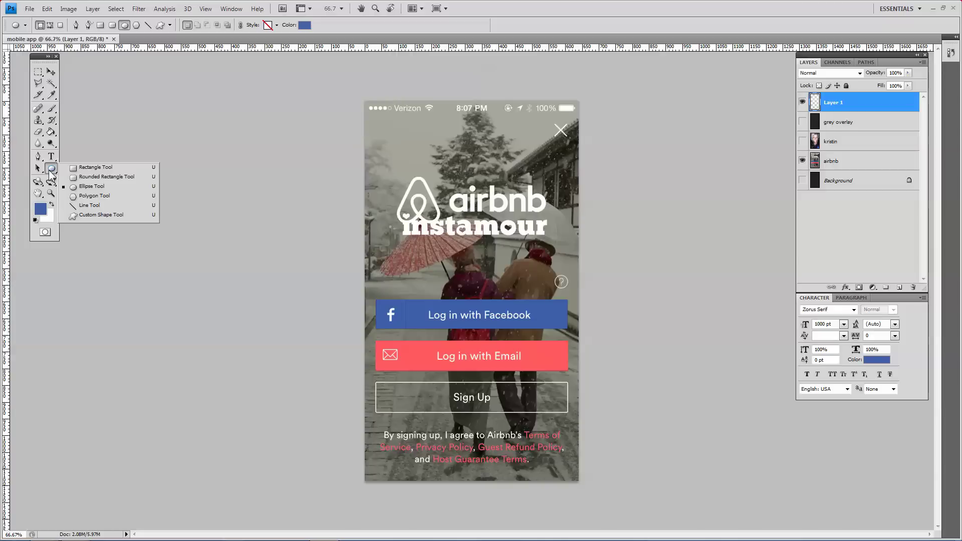
pyautogui.click(52, 171)
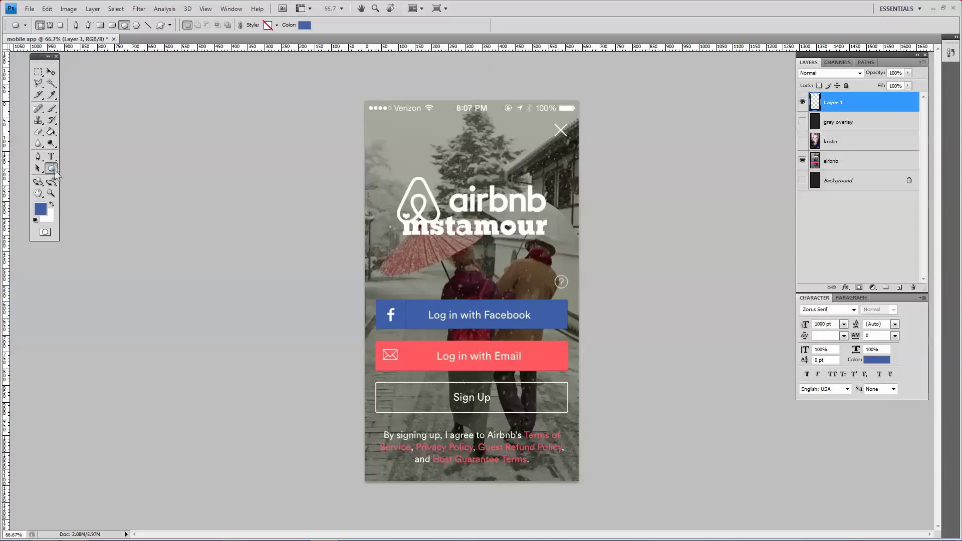
pyautogui.click(52, 160)
pyautogui.click(52, 169)
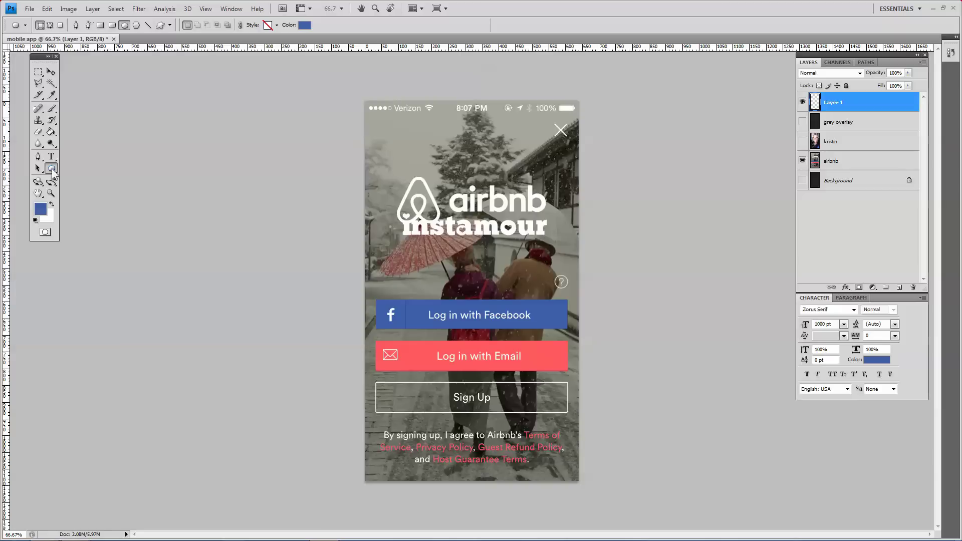
pyautogui.click(53, 171)
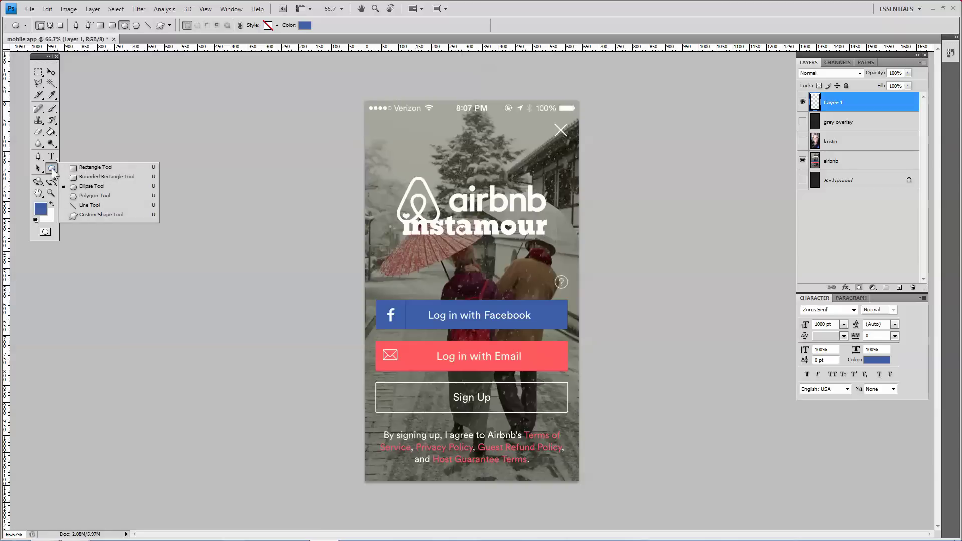
pyautogui.click(81, 178)
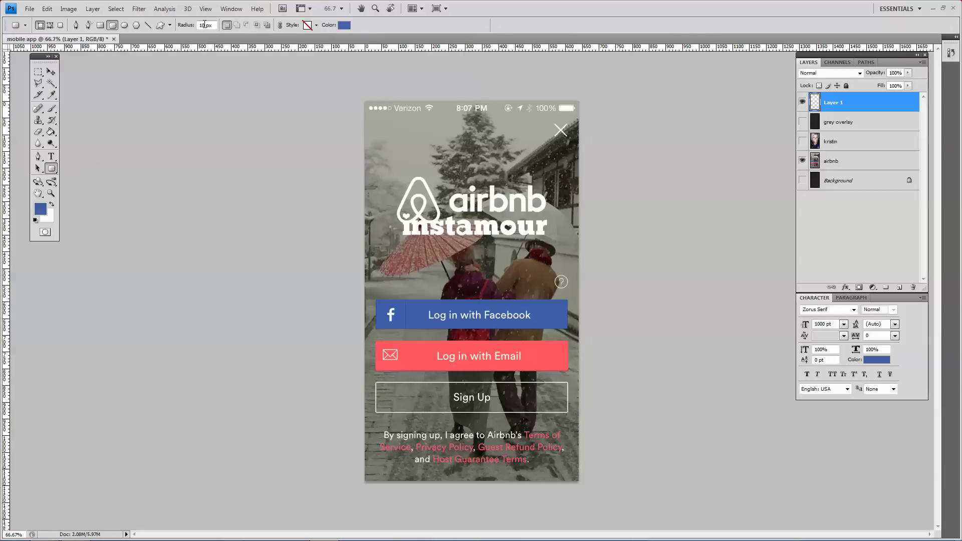
pyautogui.write('5')
pyautogui.press('Return')
pyautogui.scroll(5, 419, 315)
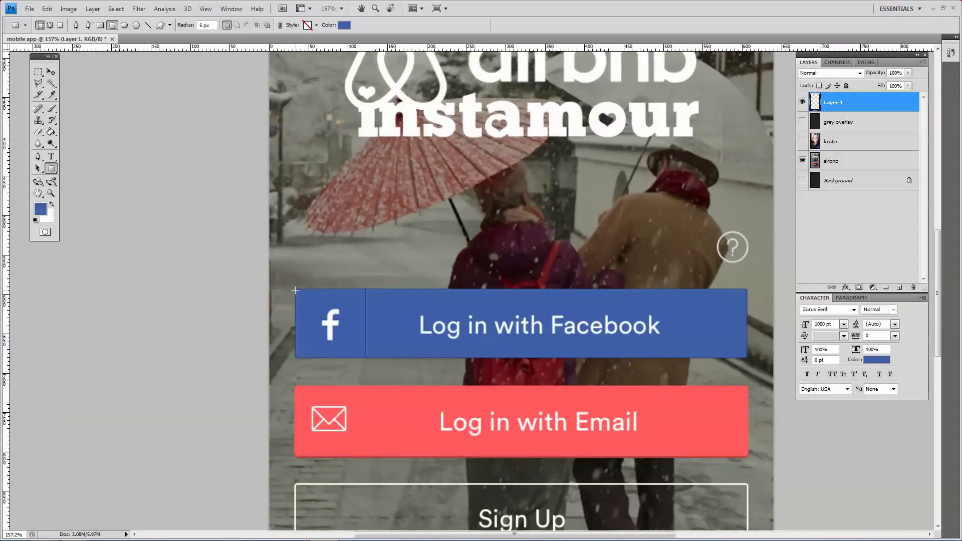
pyautogui.moveTo(431, 337); pyautogui.dragTo(746, 358)
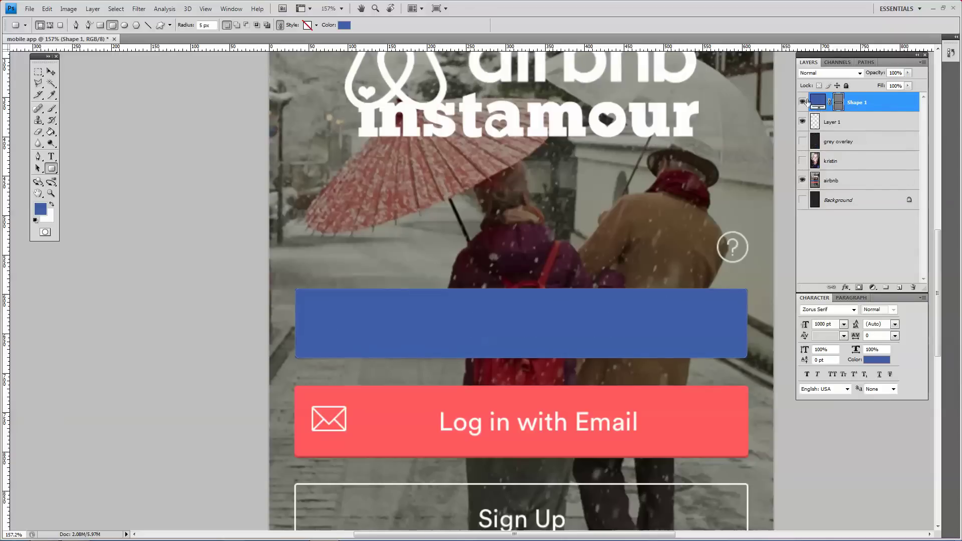
# Hide the blue rounded rectangle and add a "Log in with Facebook" text layer over the screenshot's Facebook button
pyautogui.click(802, 102)
pyautogui.press('t')
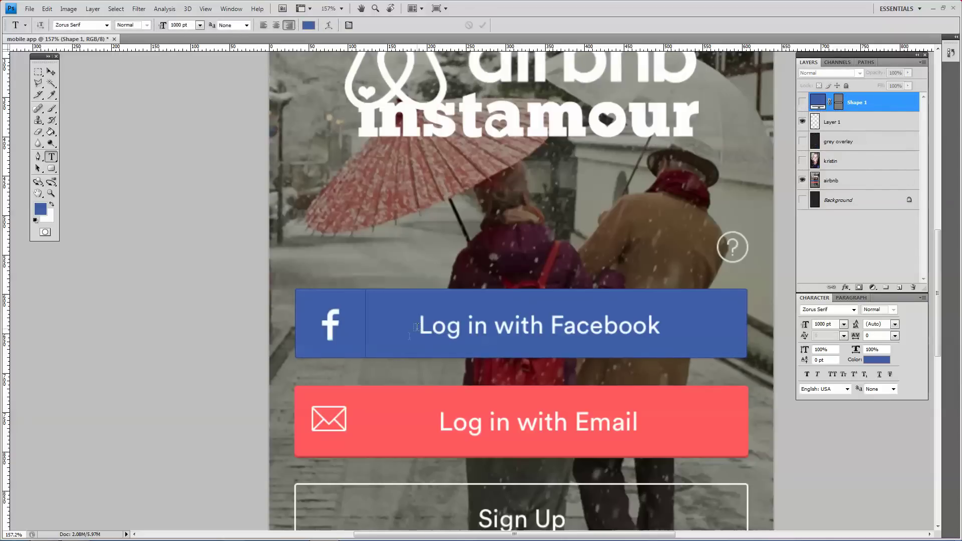
pyautogui.click(415, 327)
pyautogui.write('F')
pyautogui.press('BackSpace')
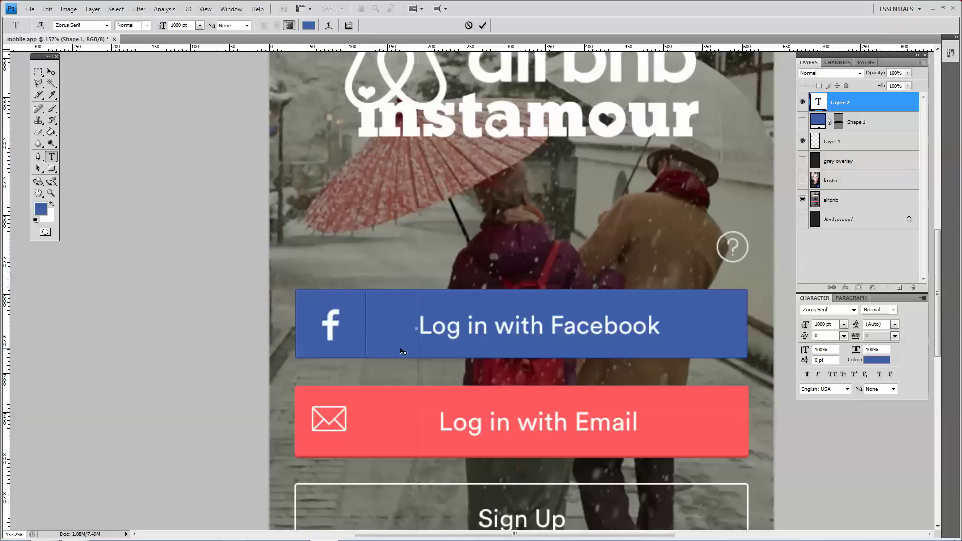
pyautogui.write('f')
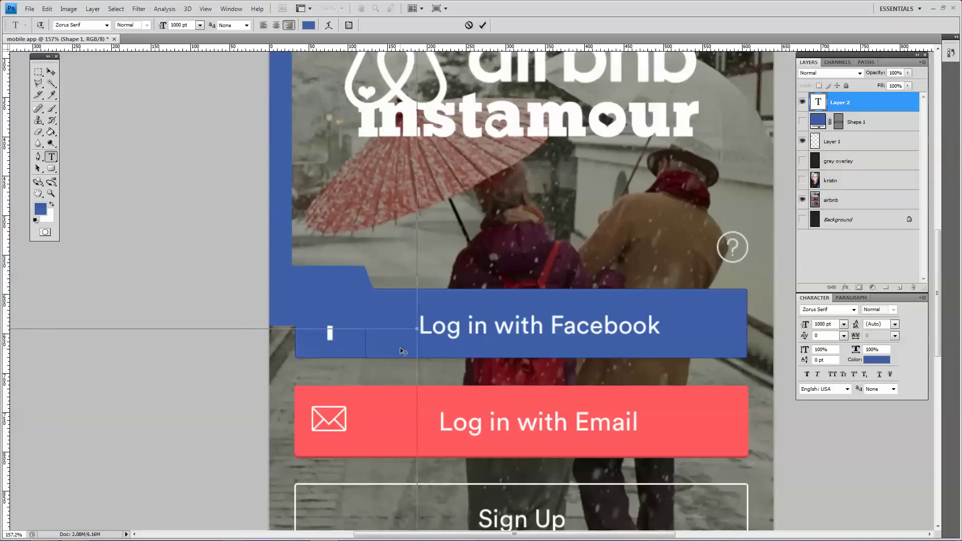
pyautogui.press('Escape')
pyautogui.click(50, 72)
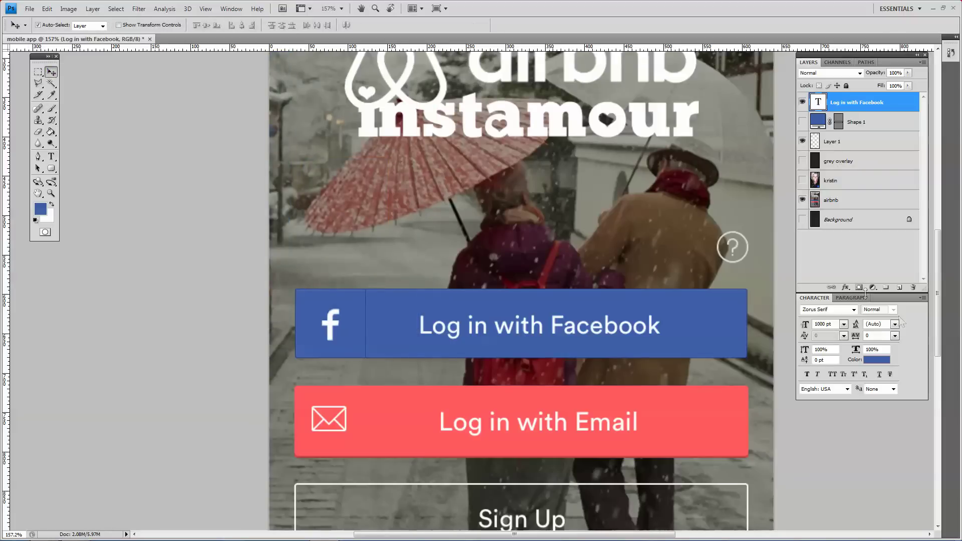
# Make the "Log in with Facebook" text white and change its font to Helvetica Neue
pyautogui.click(874, 359)
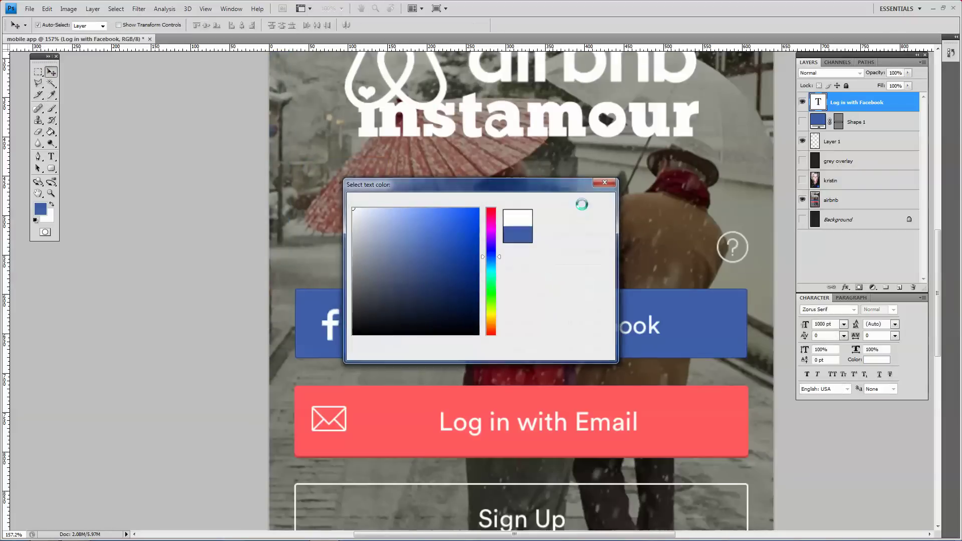
pyautogui.press('Escape')
pyautogui.click(827, 309)
pyautogui.write('He')
pyautogui.press('Tab')
pyautogui.press('Tab')
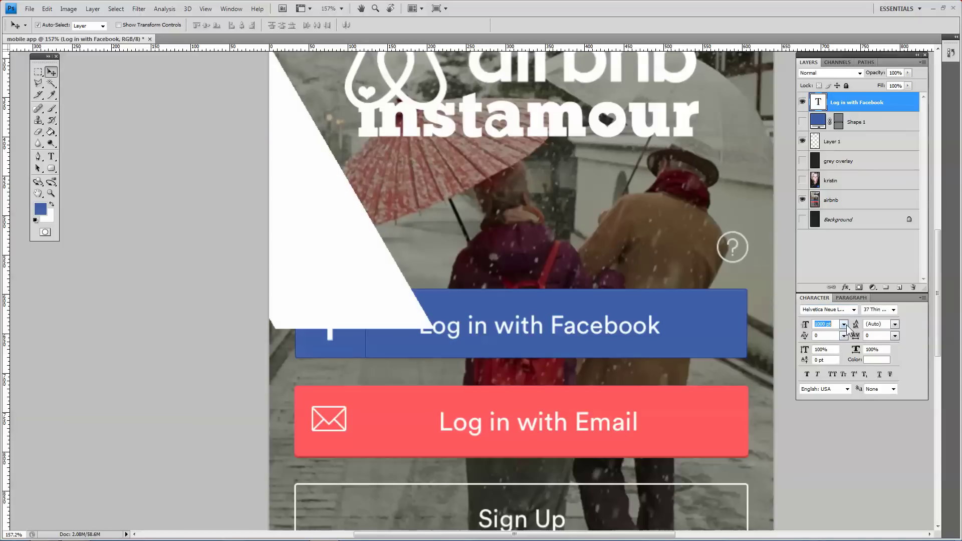
# Set the "Log in with Facebook" text to 14 pt and its font style to 65 Medium
pyautogui.click(843, 324)
pyautogui.click(845, 415)
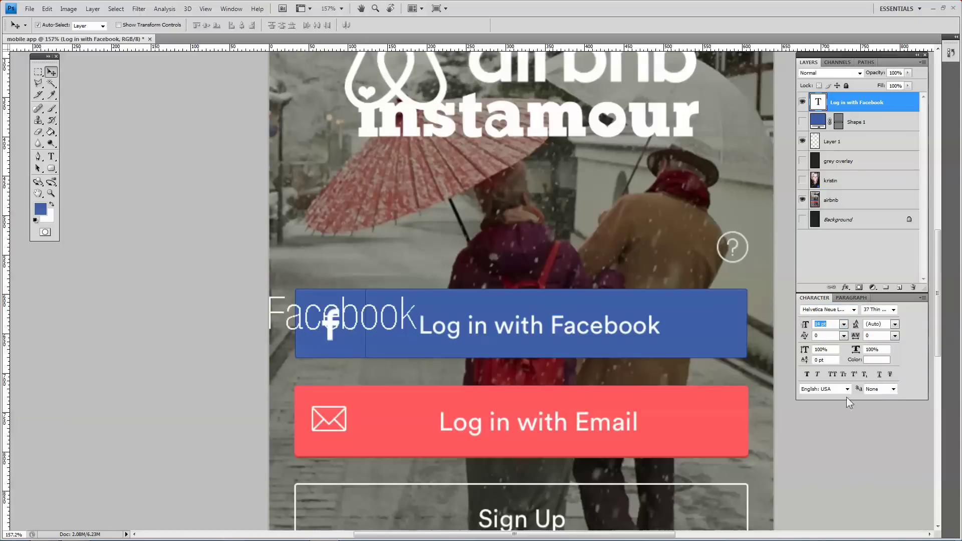
pyautogui.click(894, 309)
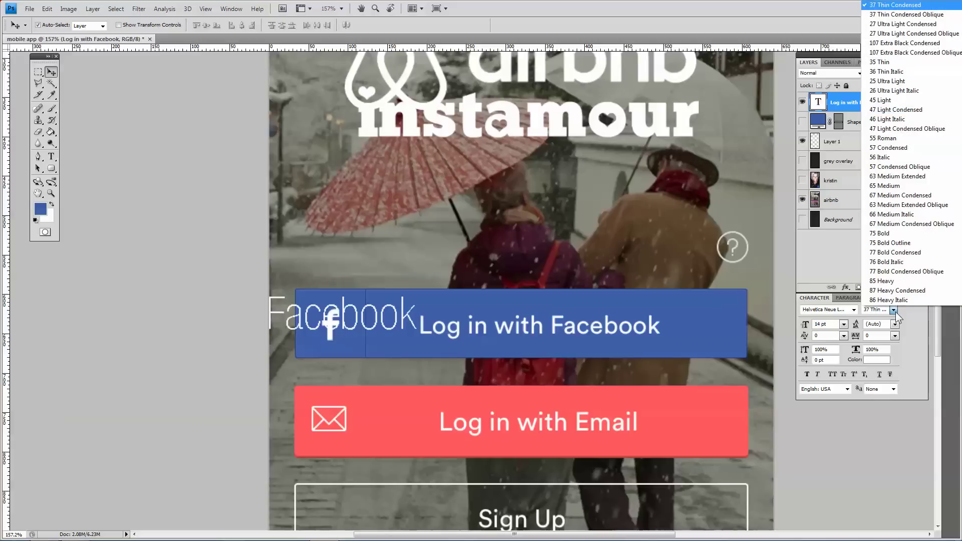
pyautogui.click(896, 185)
# Reduce the "Log in with Facebook" text to 8 pt and move it just below the screenshot's Facebook label
pyautogui.click(844, 324)
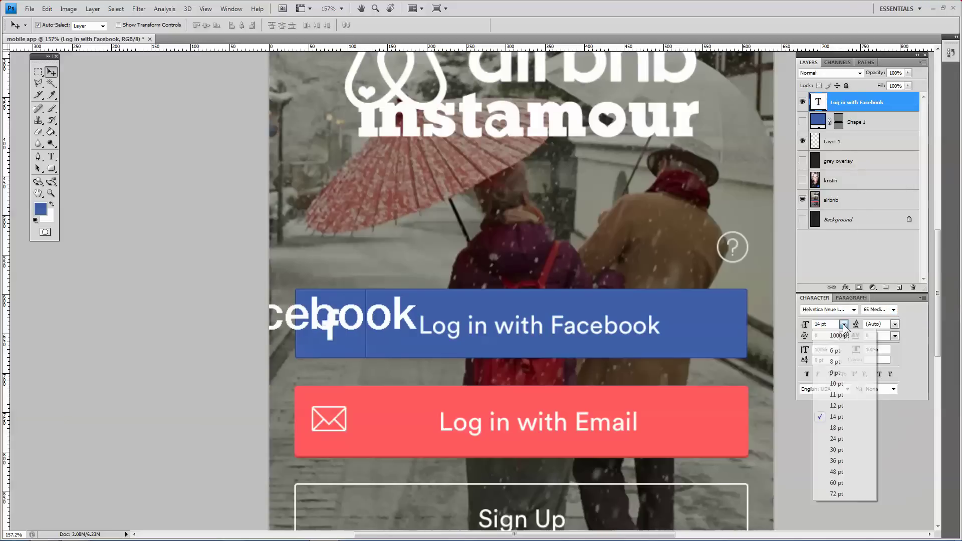
pyautogui.click(840, 383)
pyautogui.click(845, 324)
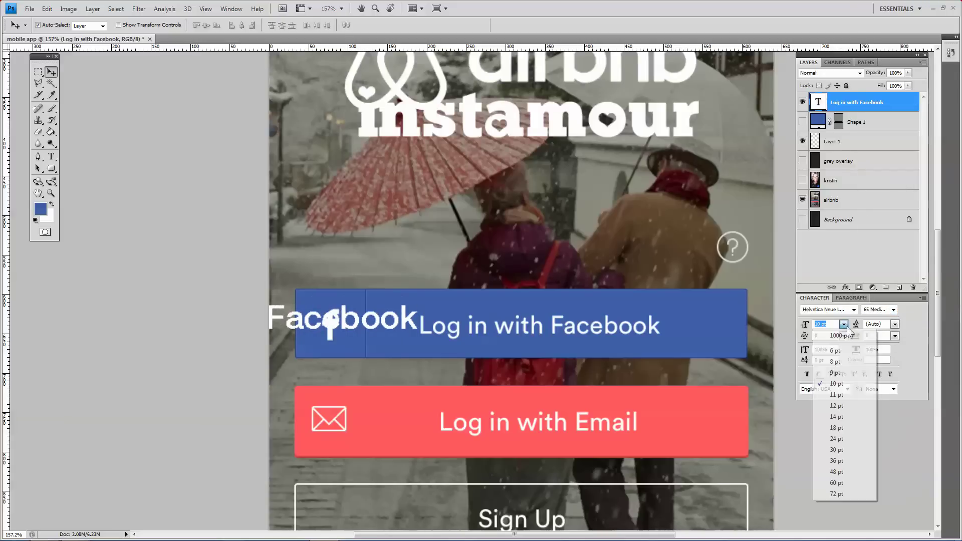
pyautogui.click(844, 362)
pyautogui.moveTo(395, 322); pyautogui.dragTo(634, 350)
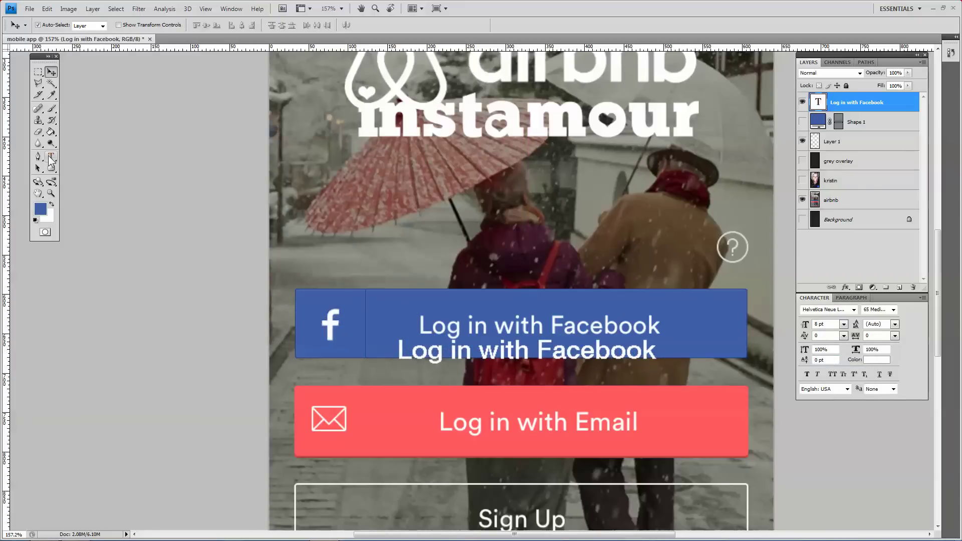
# Set the anti-aliasing of the "Log in with Facebook" text to Smooth
pyautogui.click(51, 158)
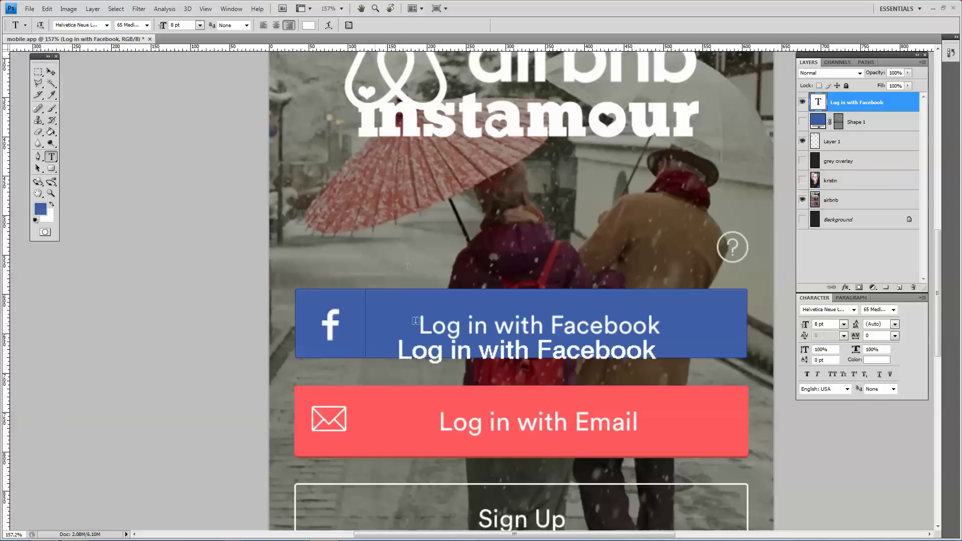
pyautogui.click(410, 348)
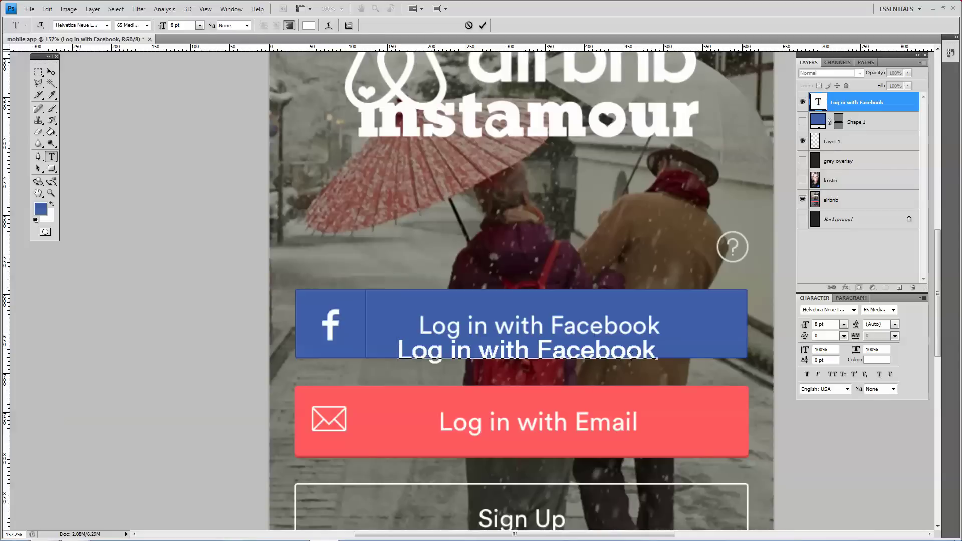
pyautogui.click(51, 75)
pyautogui.scroll(3, 591, 365)
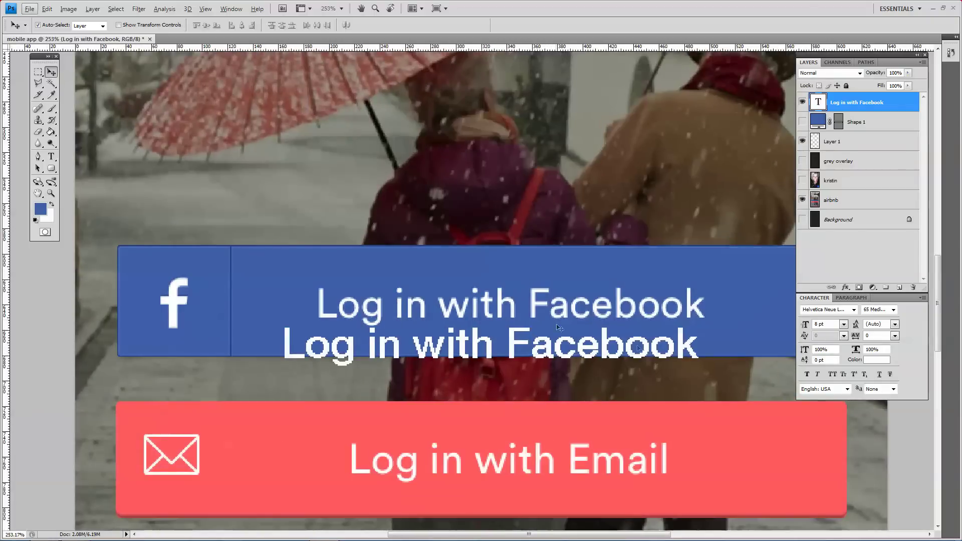
pyautogui.click(892, 390)
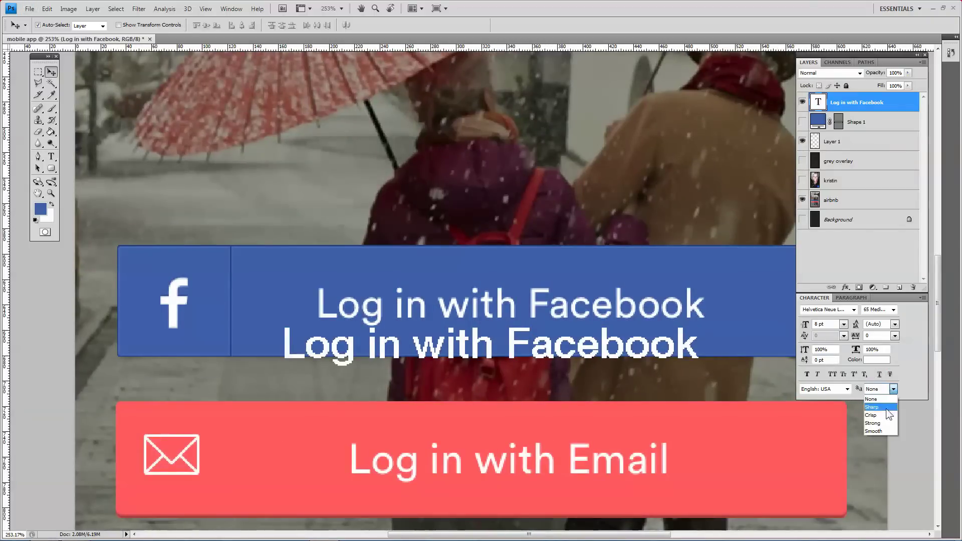
pyautogui.click(874, 431)
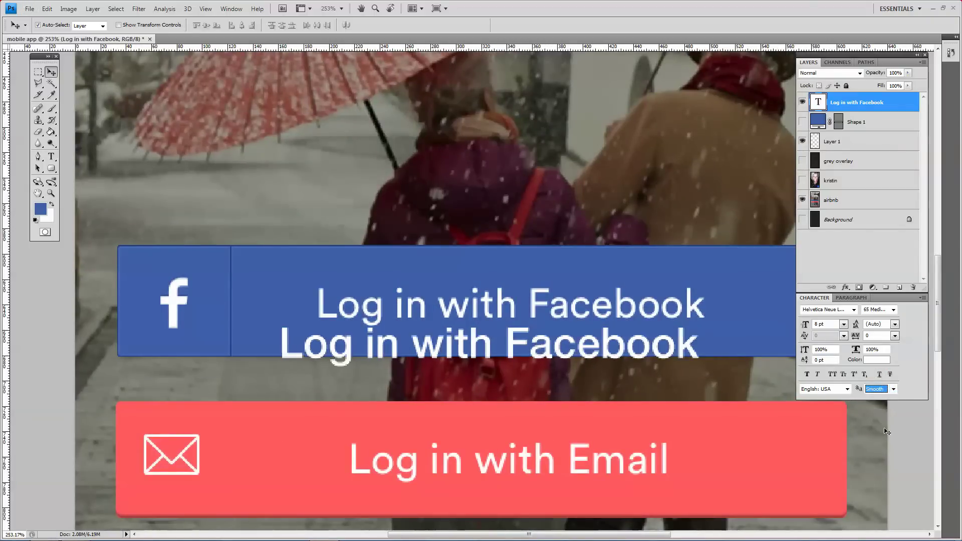
# Try the "Log in with Facebook" text at 7 pt, return it to 8 pt, and align it over the screenshot's Facebook label
pyautogui.click(805, 325)
pyautogui.write('7')
pyautogui.press('Return')
pyautogui.moveTo(631, 337)
pyautogui.mouseDown()
pyautogui.moveTo(632, 295)
pyautogui.moveTo(632, 316)
pyautogui.moveTo(618, 303)
pyautogui.moveTo(624, 319)
pyautogui.mouseUp()
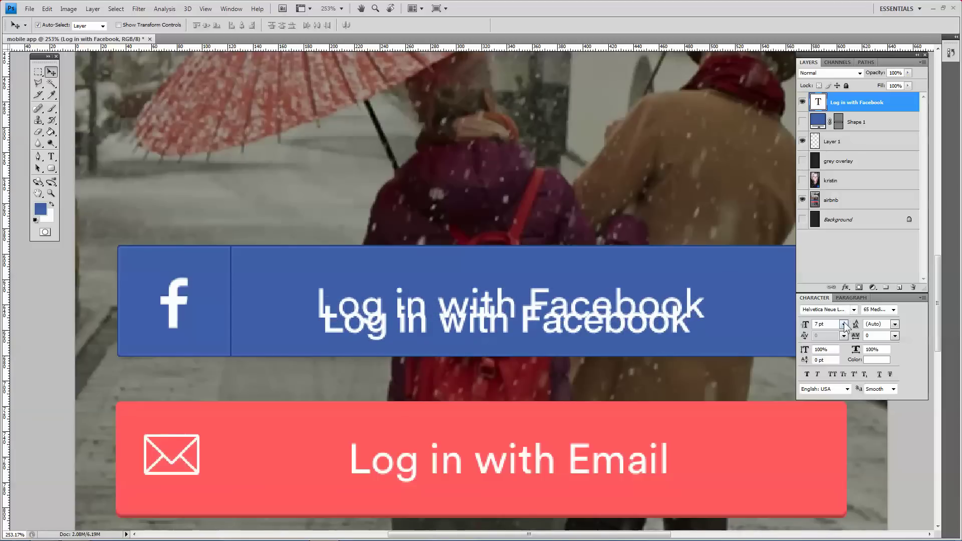
pyautogui.click(843, 324)
pyautogui.click(842, 364)
pyautogui.moveTo(469, 321); pyautogui.dragTo(500, 306)
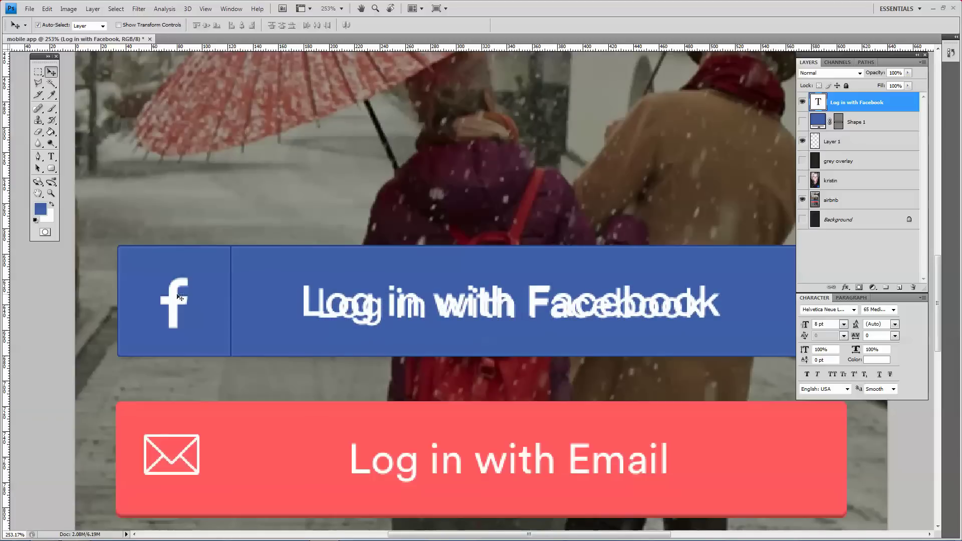
# Add a black outside Stroke effect to the blue rounded rectangle and show its layer again
pyautogui.scroll(5, 230, 309)
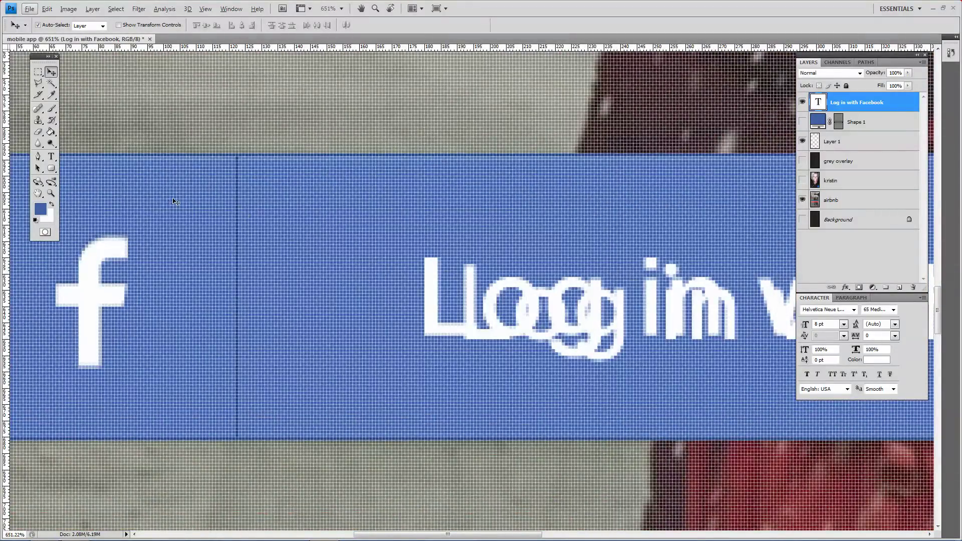
pyautogui.scroll(-1, 174, 201)
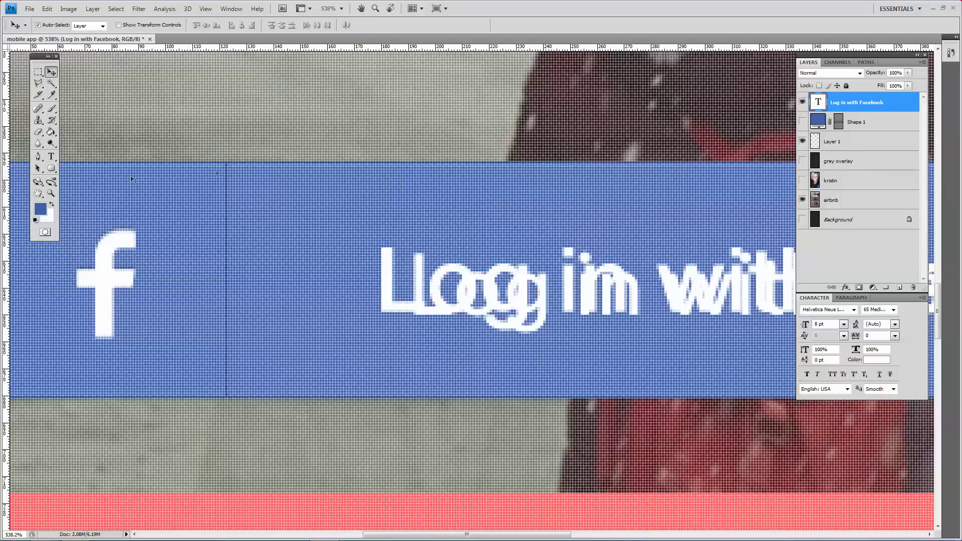
pyautogui.doubleClick(877, 125)
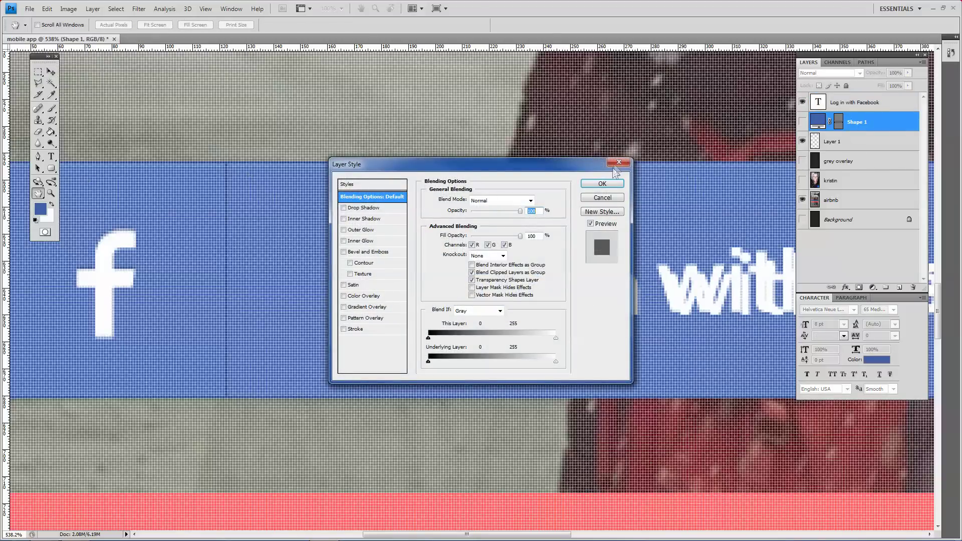
pyautogui.press('Escape')
pyautogui.doubleClick(819, 130)
pyautogui.click(344, 330)
pyautogui.click(356, 330)
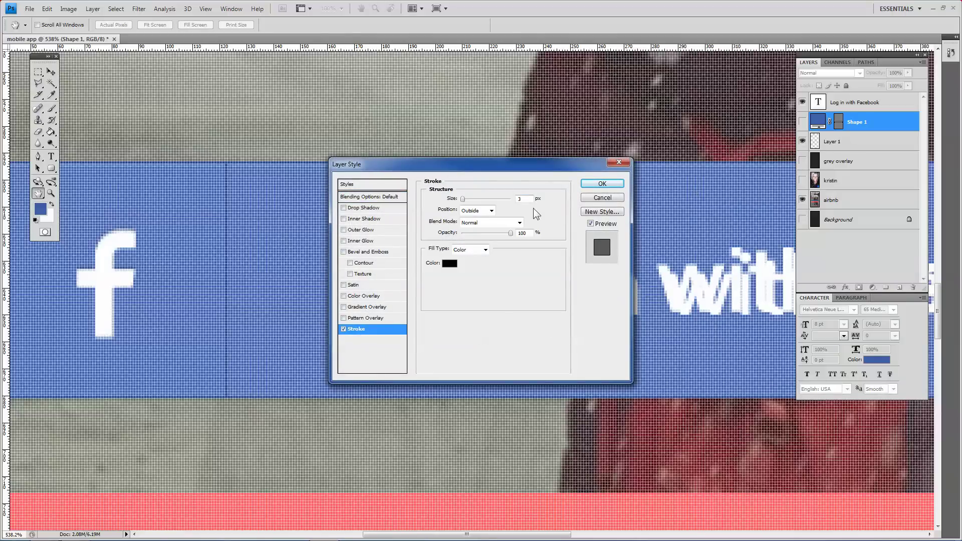
pyautogui.click(592, 188)
pyautogui.click(802, 122)
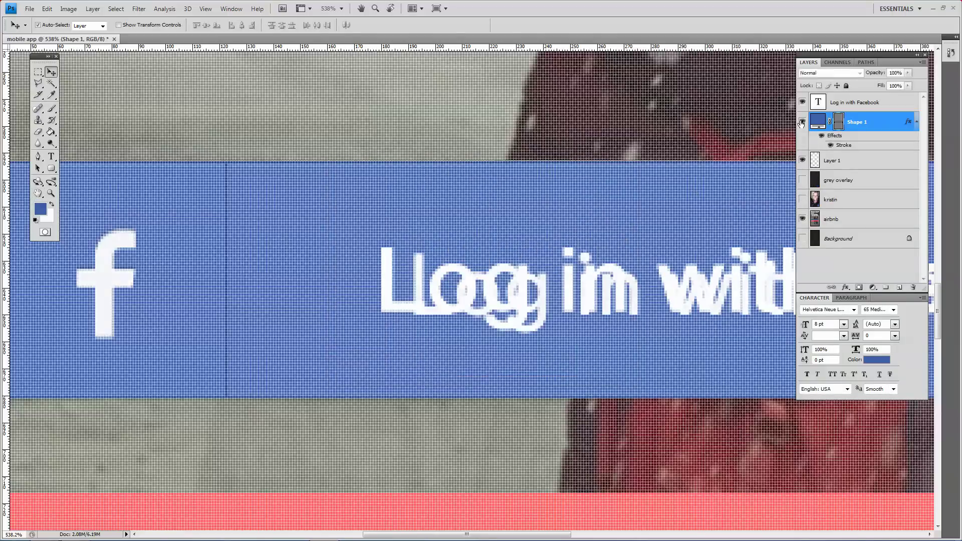
# Set the blue button shape's stroke size to 1 px
pyautogui.doubleClick(873, 127)
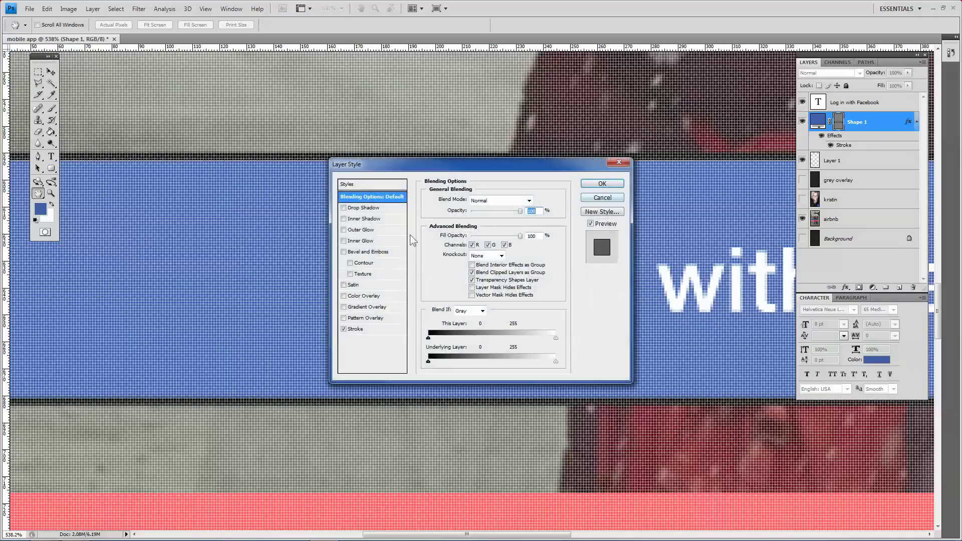
pyautogui.click(356, 331)
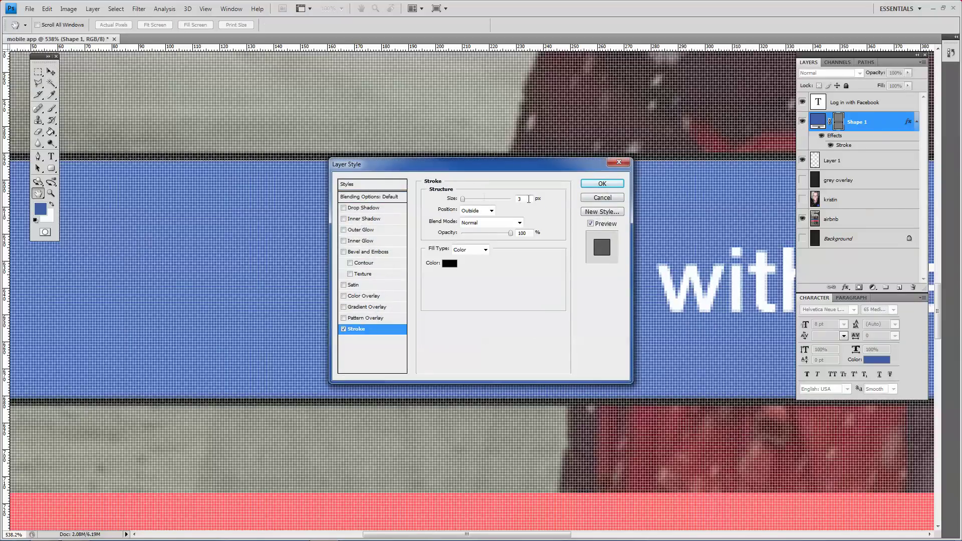
pyautogui.press('Tab')
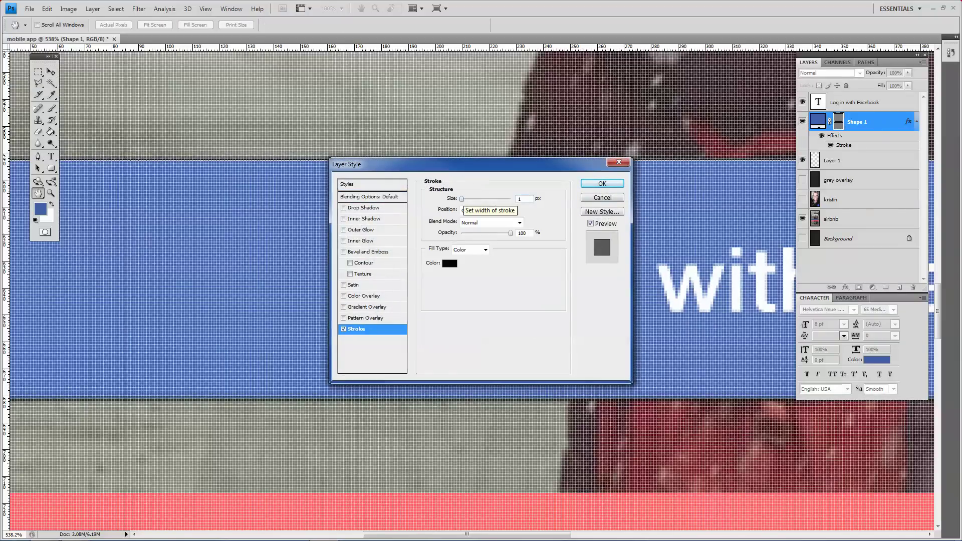
pyautogui.press('Return')
pyautogui.scroll(-3, 456, 201)
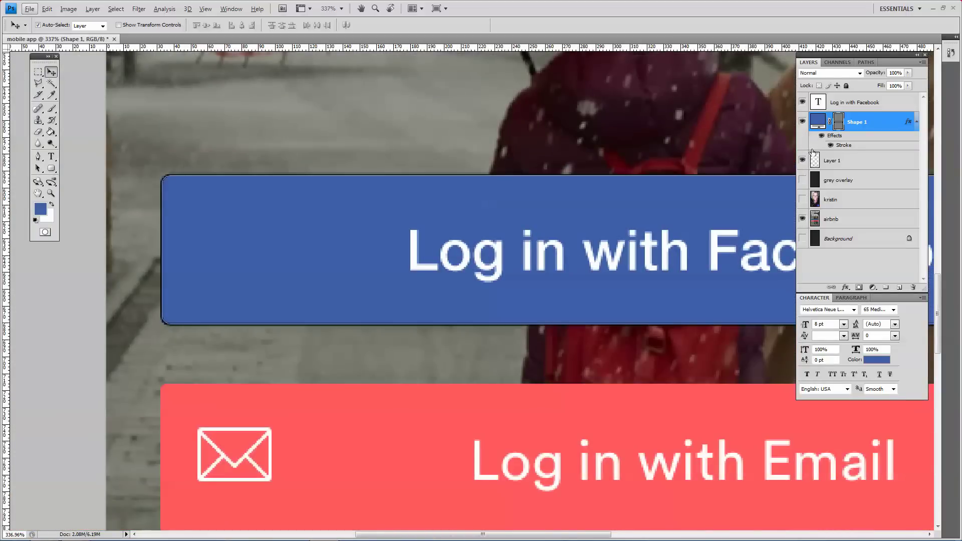
# Hide the airbnb reference layer, show the kristin and grey overlay layers, and make kristin the active layer
pyautogui.click(802, 219)
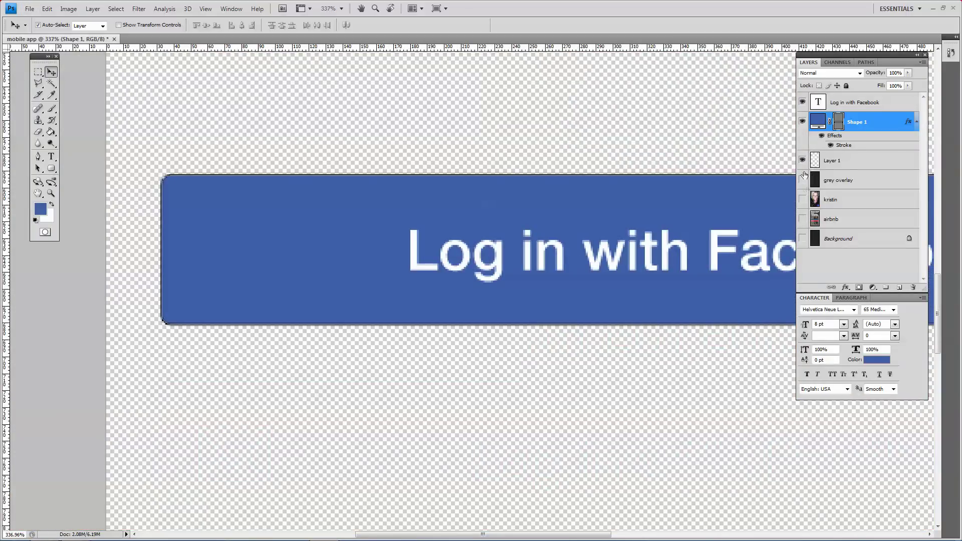
pyautogui.click(803, 199)
pyautogui.click(802, 179)
pyautogui.scroll(-4, 631, 198)
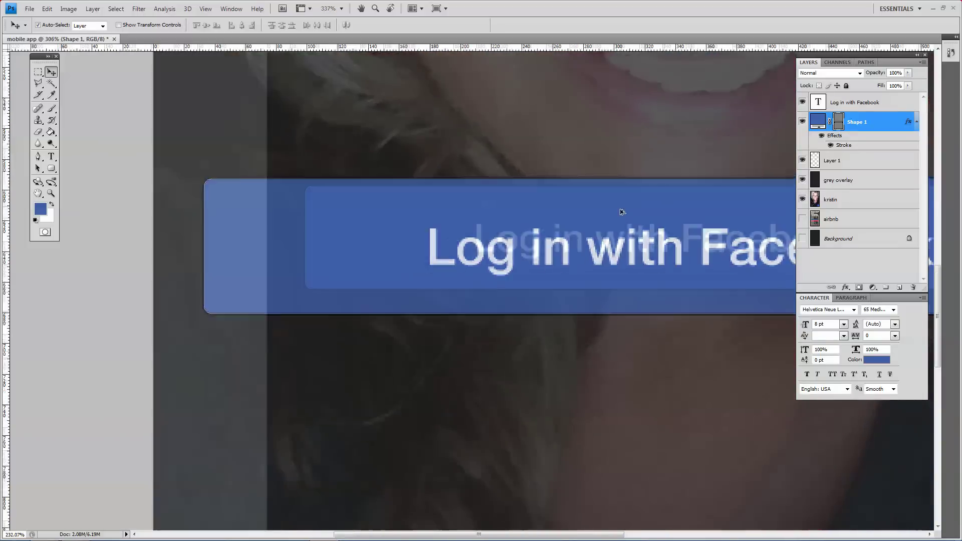
pyautogui.scroll(-2, 622, 212)
pyautogui.scroll(-1, 471, 335)
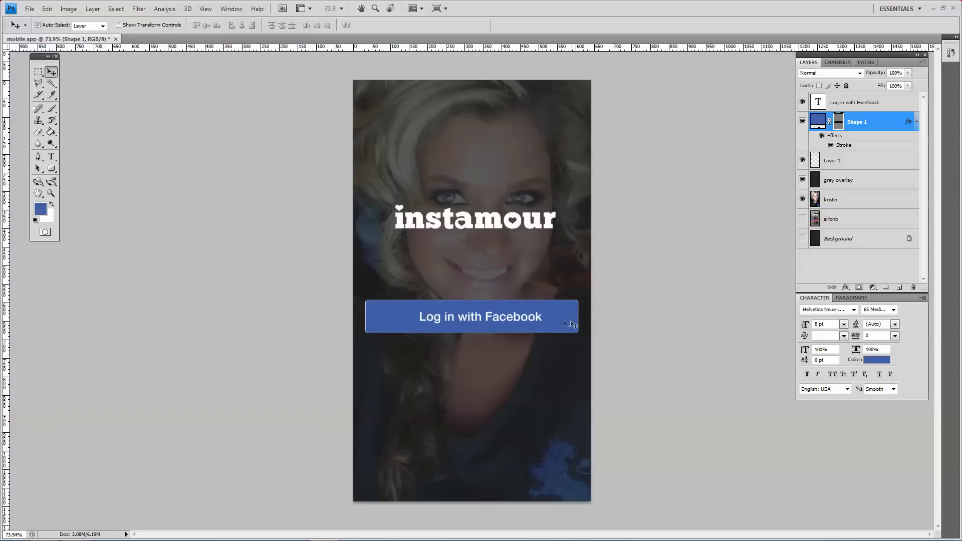
pyautogui.scroll(3, 507, 323)
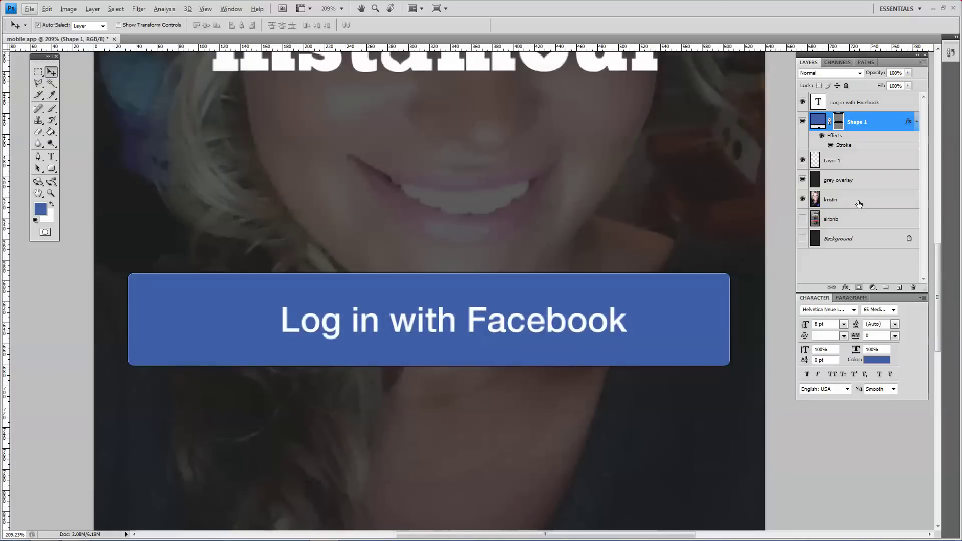
pyautogui.click(858, 202)
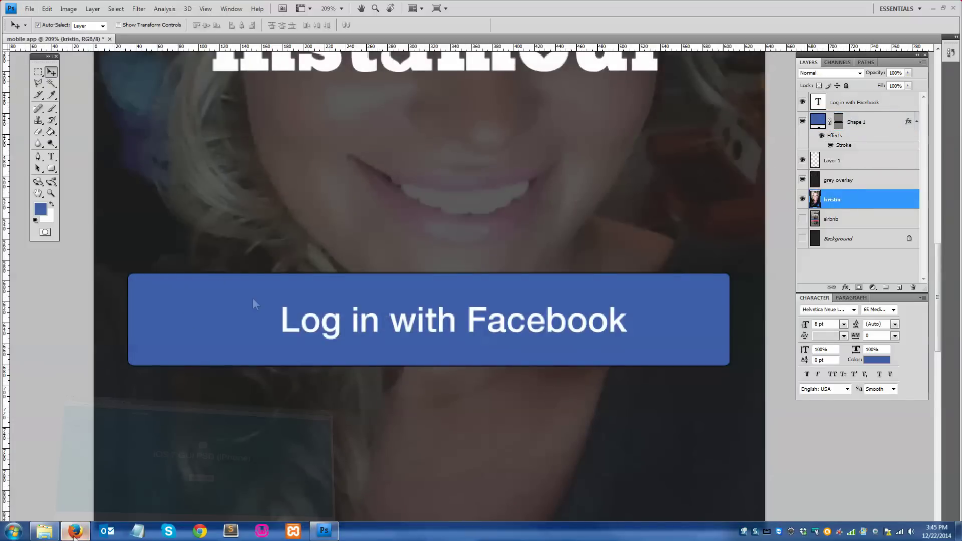
# Switch to Firefox and search Google Images for "facebook f"
pyautogui.click(75, 531)
pyautogui.click(9, 36)
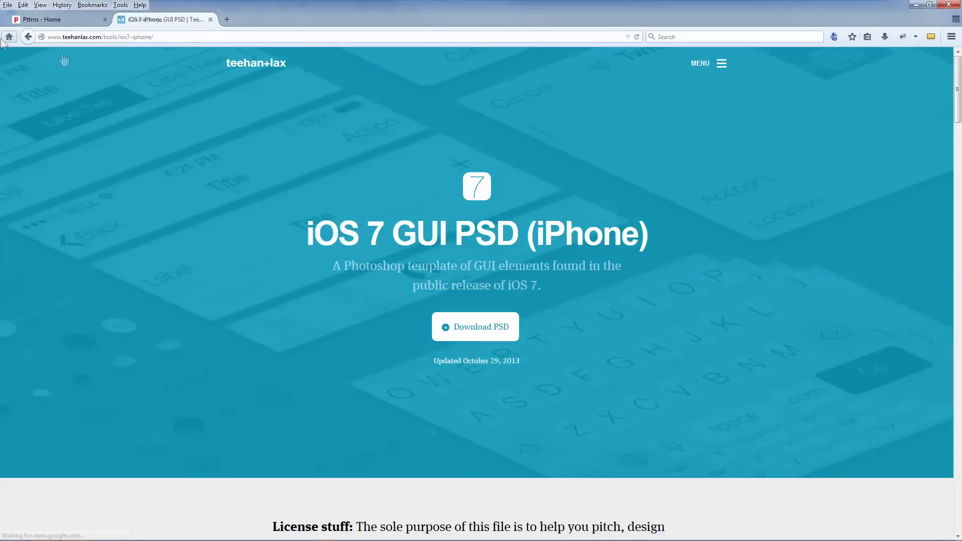
pyautogui.write('facebook f')
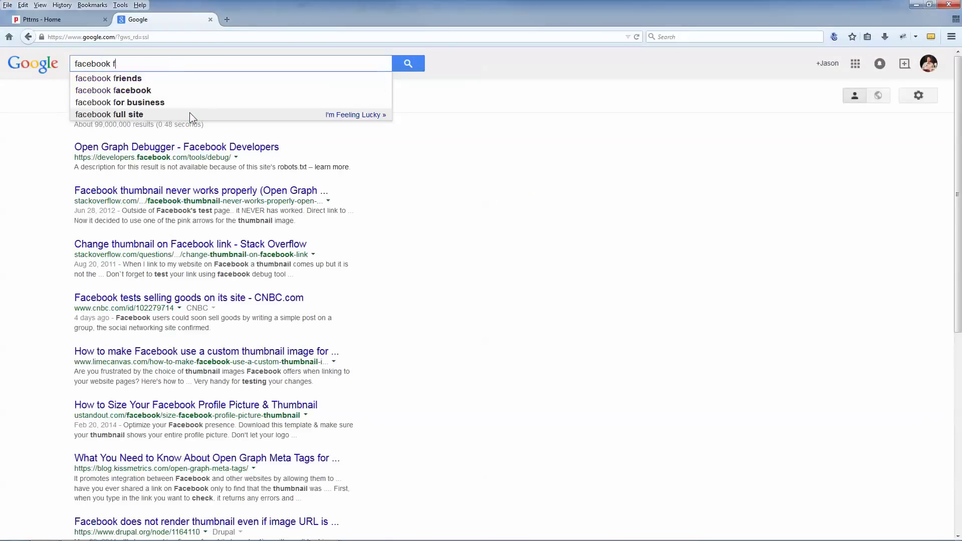
pyautogui.press('Return')
pyautogui.click(131, 98)
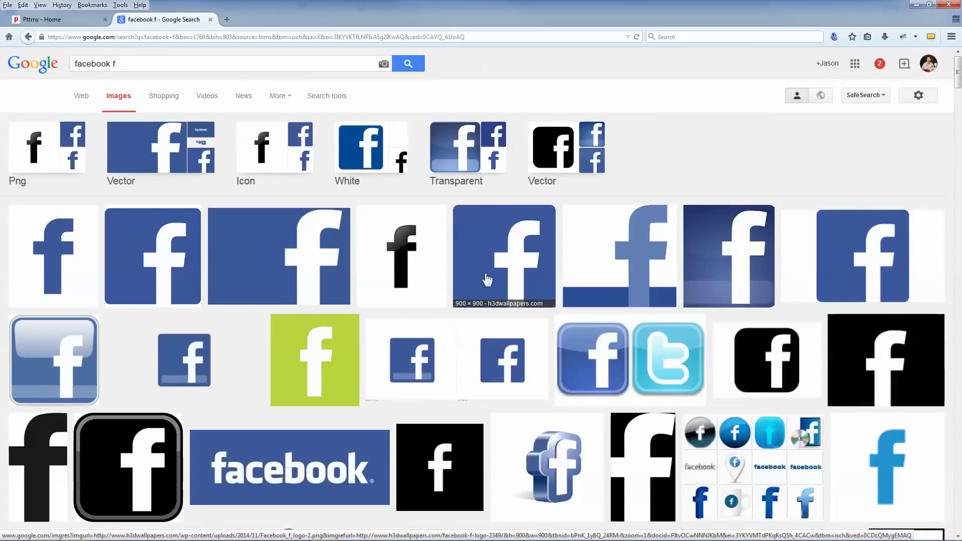
# Save the 2560 × 1600 "Facebook F Vector Logo" image with the white f on blue to the desktop
pyautogui.click(331, 266)
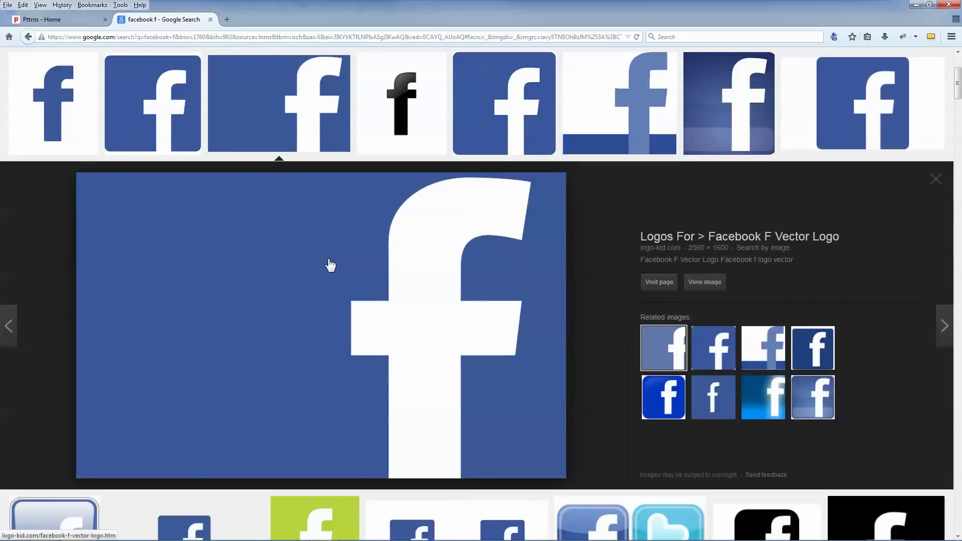
pyautogui.rightClick(482, 316)
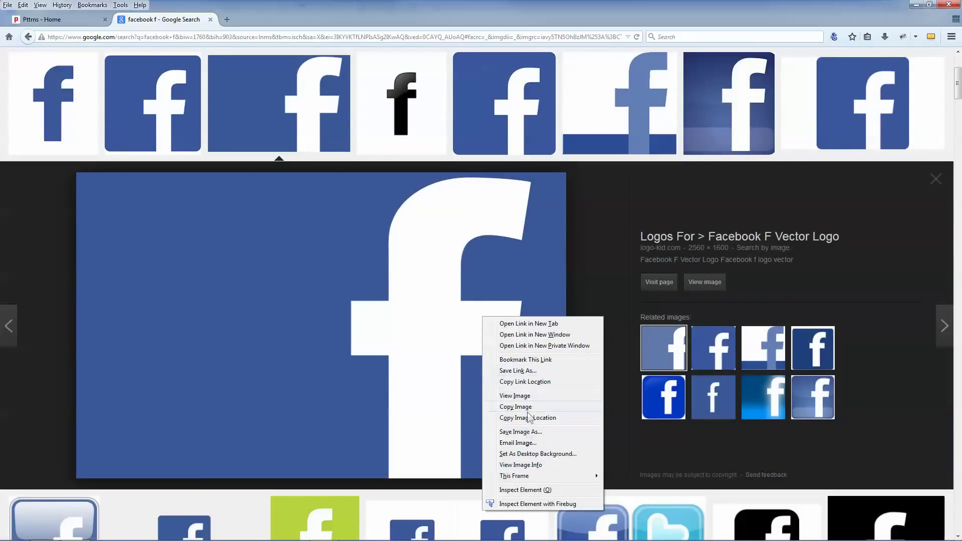
pyautogui.click(518, 432)
pyautogui.click(653, 450)
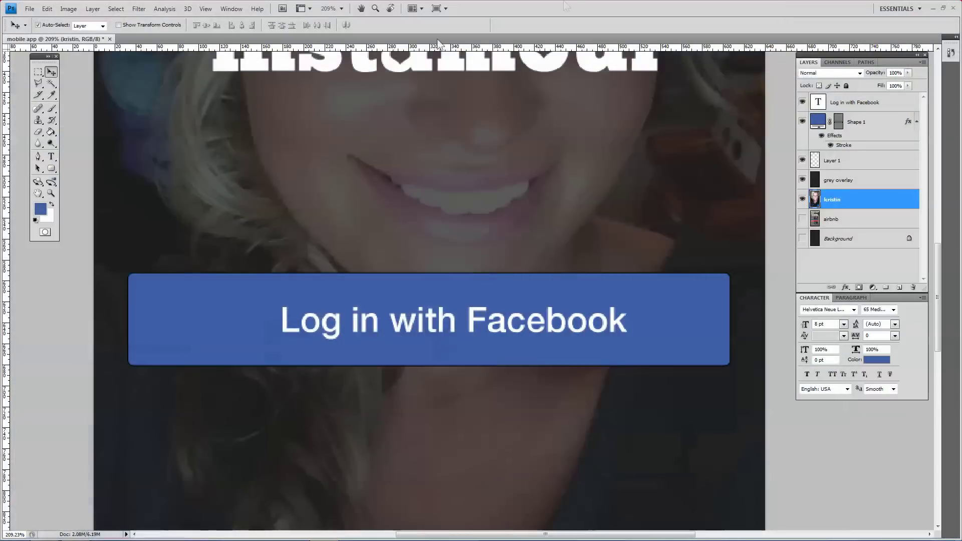
# Switch to Photoshop and open the downloaded Facebook-Blue-Logo.jpeg from the desktop in a maximized window
pyautogui.doubleClick(576, 6)
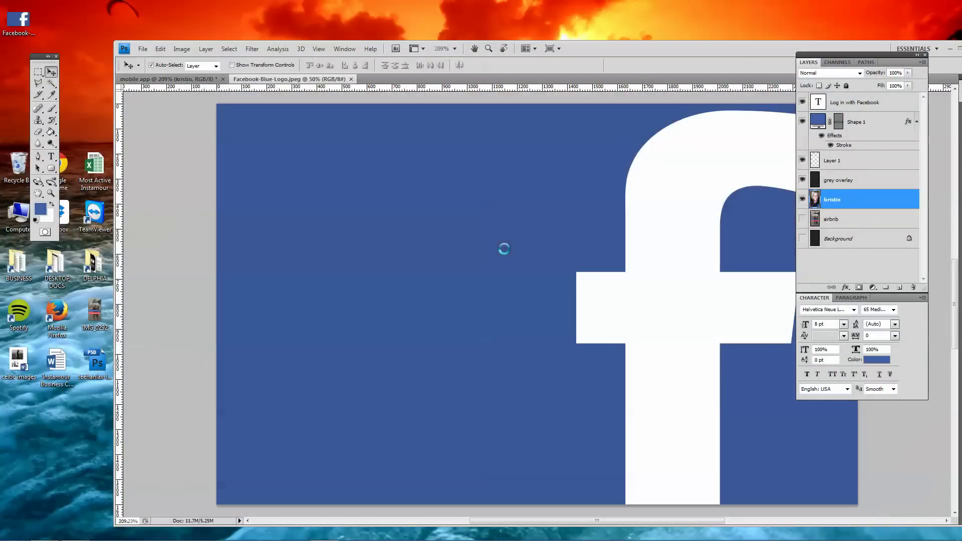
pyautogui.press('m')
pyautogui.click(651, 204)
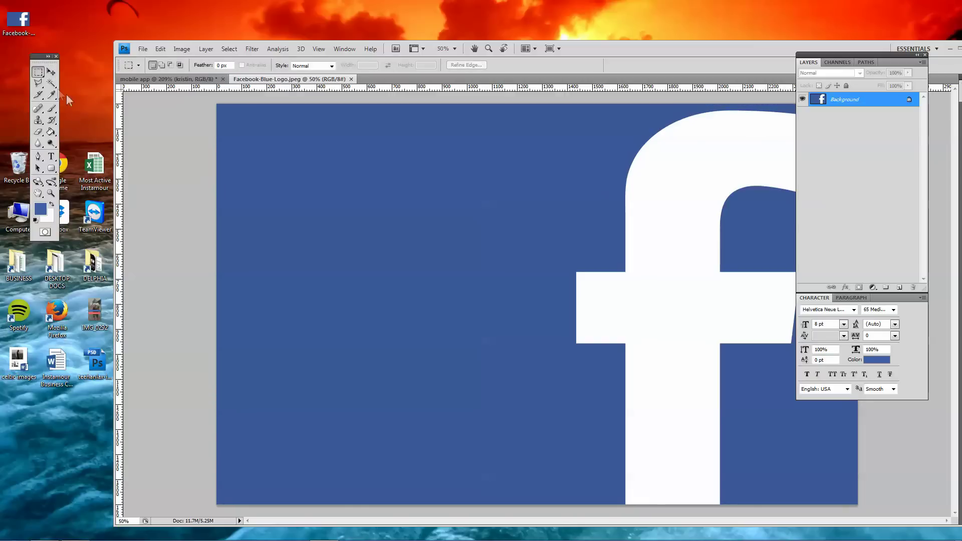
pyautogui.doubleClick(588, 49)
# Copy the white f with the Magic Wand into the mobile app document and place its layer directly above the blue button shape
pyautogui.press('w')
pyautogui.click(641, 159)
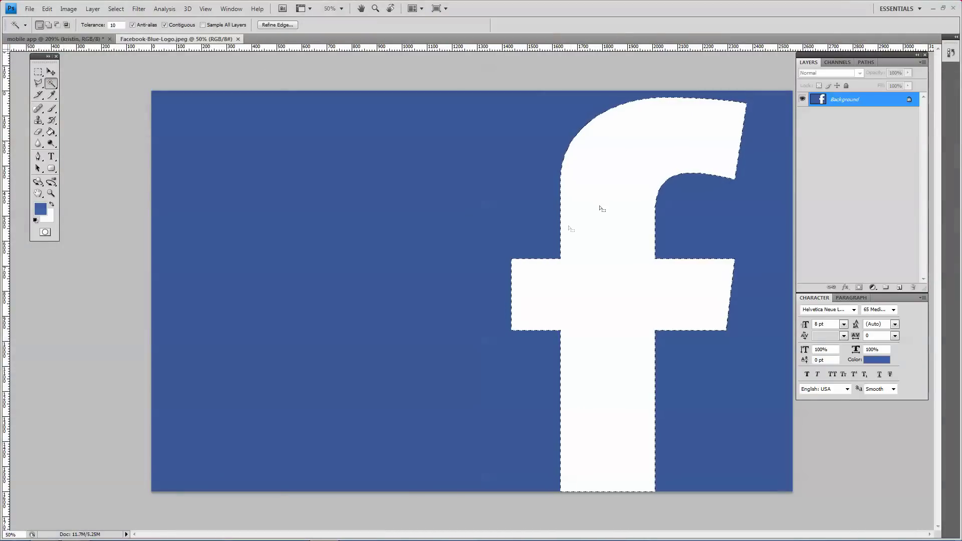
pyautogui.hotkey('ctrl', 'c')
pyautogui.click(54, 38)
pyautogui.hotkey('ctrl', 'v')
pyautogui.hotkey('ctrl', '0')
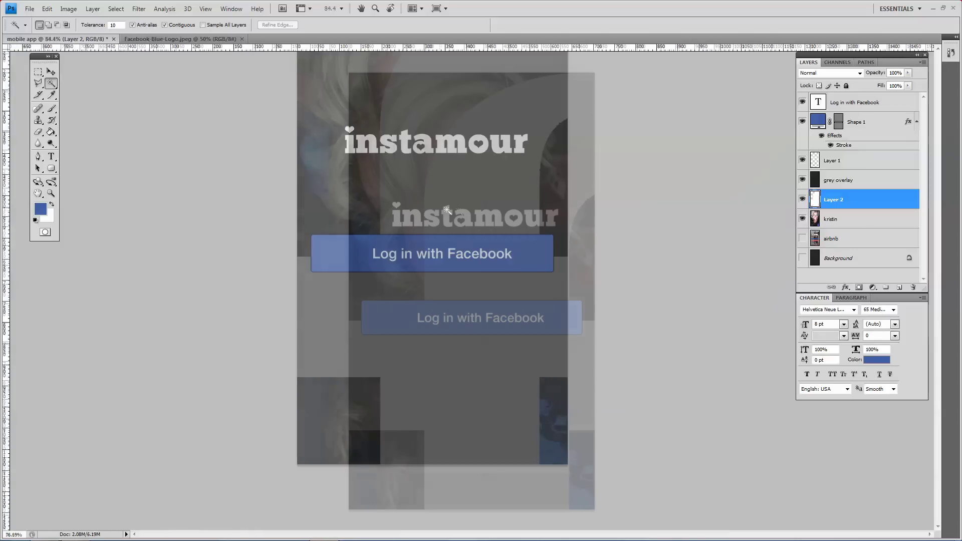
pyautogui.moveTo(851, 204); pyautogui.dragTo(852, 112)
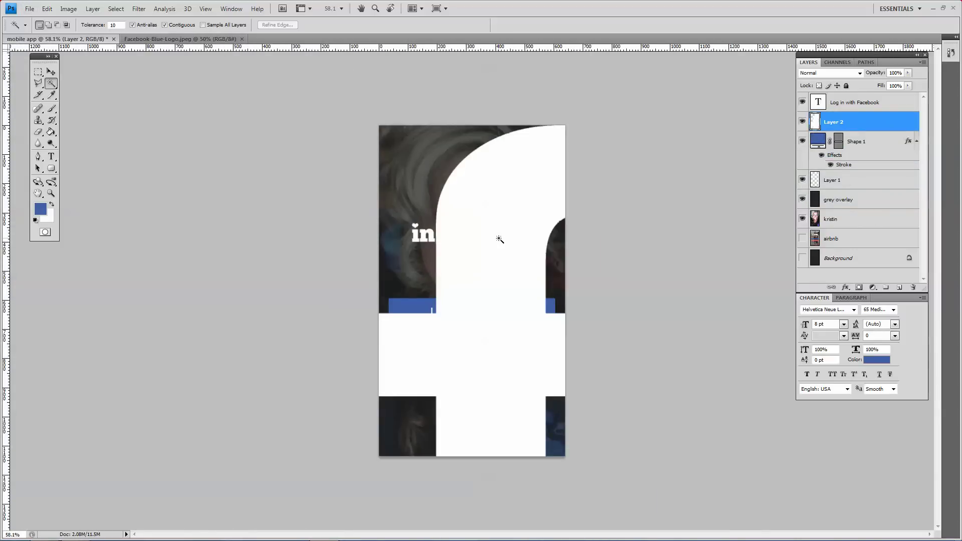
# Scale the pasted f to about 5.7% and position it inside the blue button, left of the "Log in with Facebook" text
pyautogui.press('v')
pyautogui.hotkey('alt', 'e')
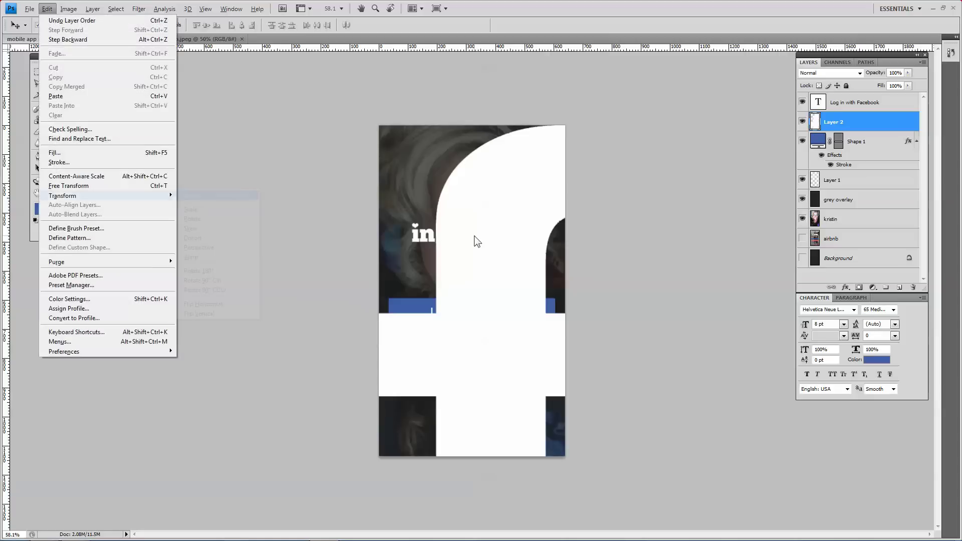
pyautogui.press('a')
pyautogui.press('Down')
pyautogui.press('Return')
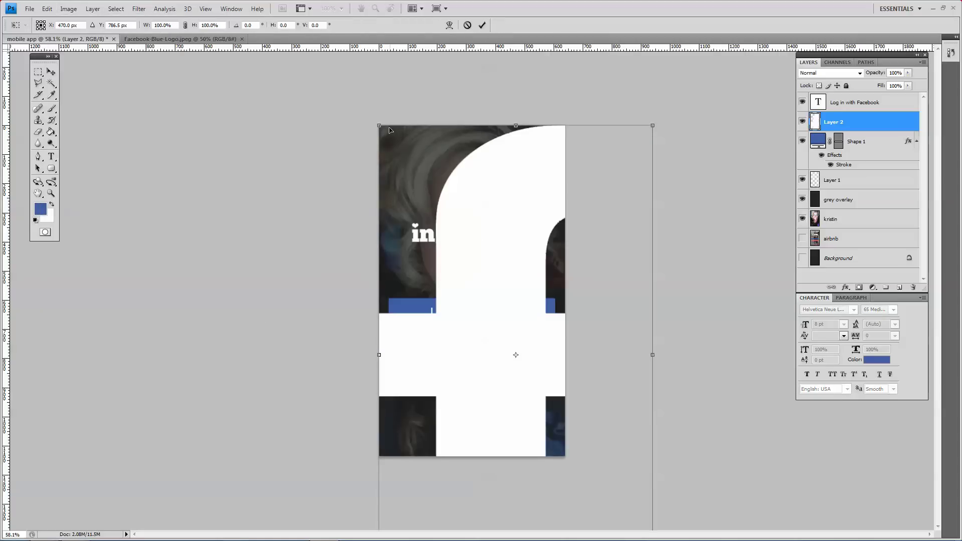
pyautogui.moveTo(382, 132); pyautogui.dragTo(417, 301)
pyautogui.moveTo(481, 276); pyautogui.dragTo(404, 314)
pyautogui.scroll(5, 406, 325)
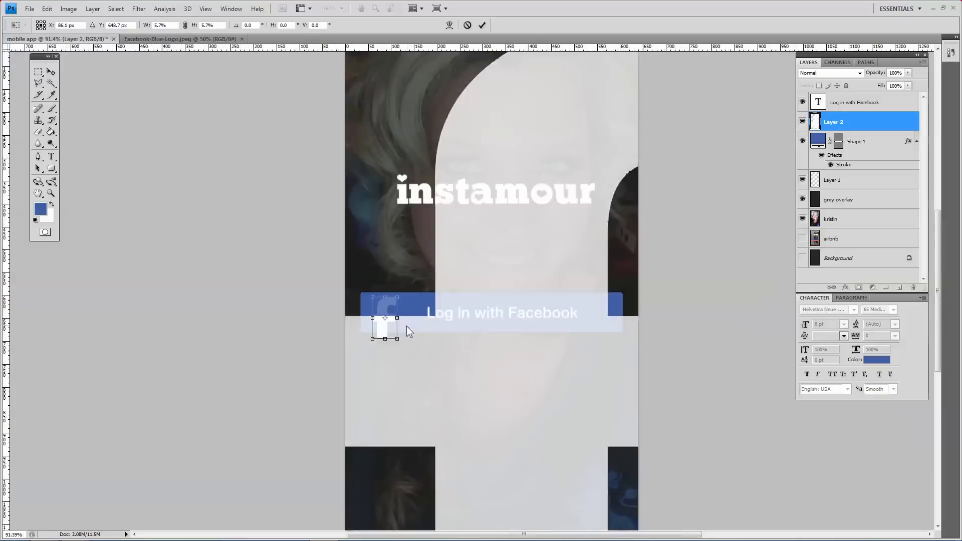
pyautogui.moveTo(383, 349); pyautogui.dragTo(369, 329)
pyautogui.press('Return')
pyautogui.moveTo(342, 299); pyautogui.dragTo(341, 304)
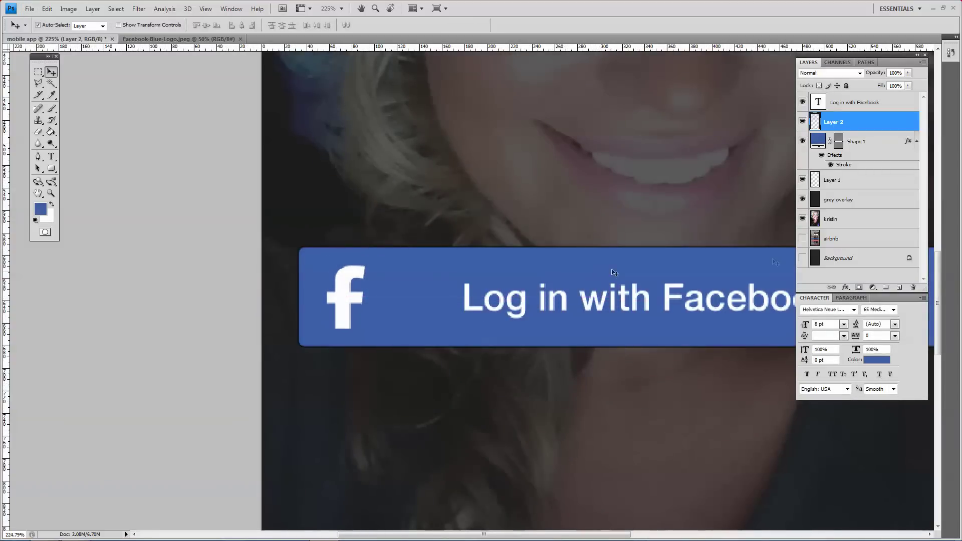
# Move the airbnb layer to the top of the layer stack and toggle its visibility to compare it with the mockup, leaving it shown
pyautogui.click(802, 219)
pyautogui.click(802, 219)
pyautogui.moveTo(858, 241); pyautogui.dragTo(861, 99)
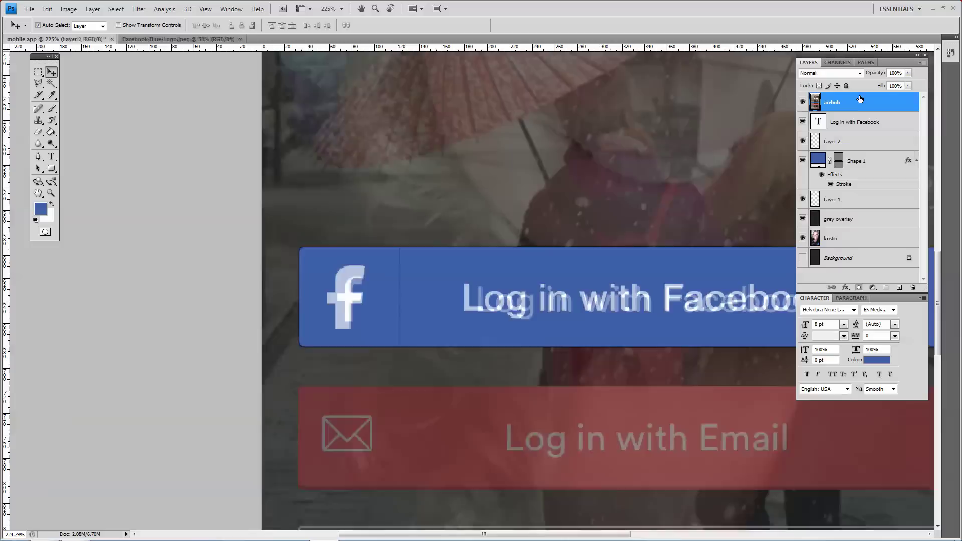
pyautogui.click(802, 102)
pyautogui.click(802, 101)
pyautogui.click(802, 101)
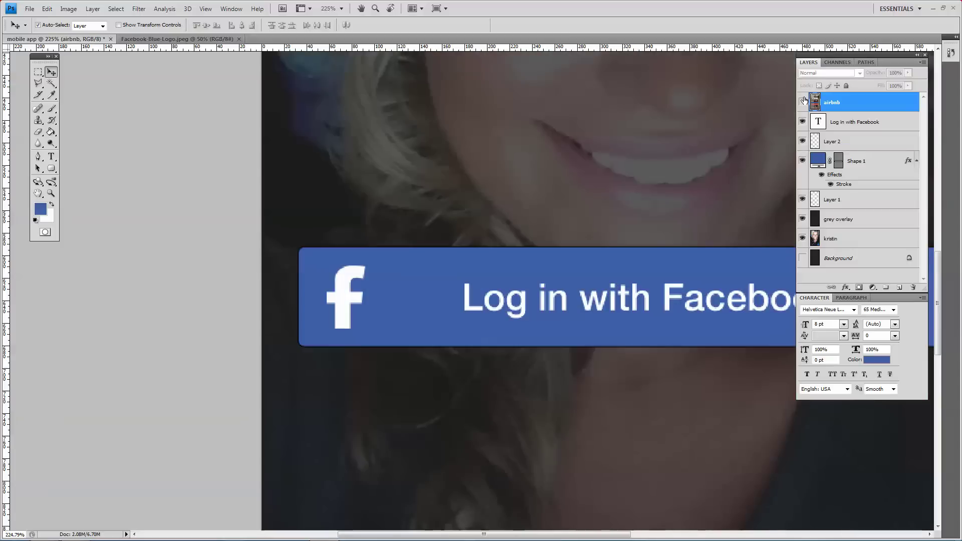
pyautogui.click(802, 101)
pyautogui.click(802, 101)
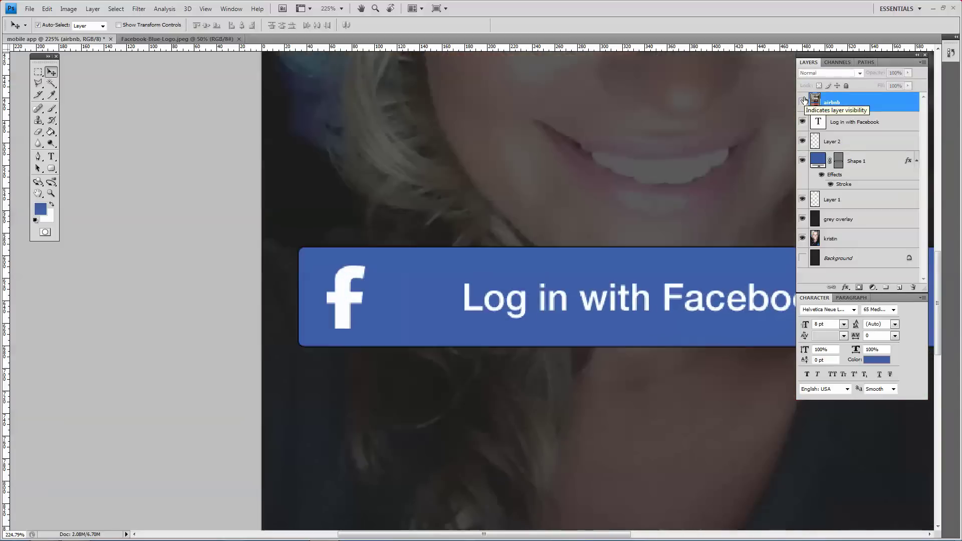
pyautogui.click(802, 101)
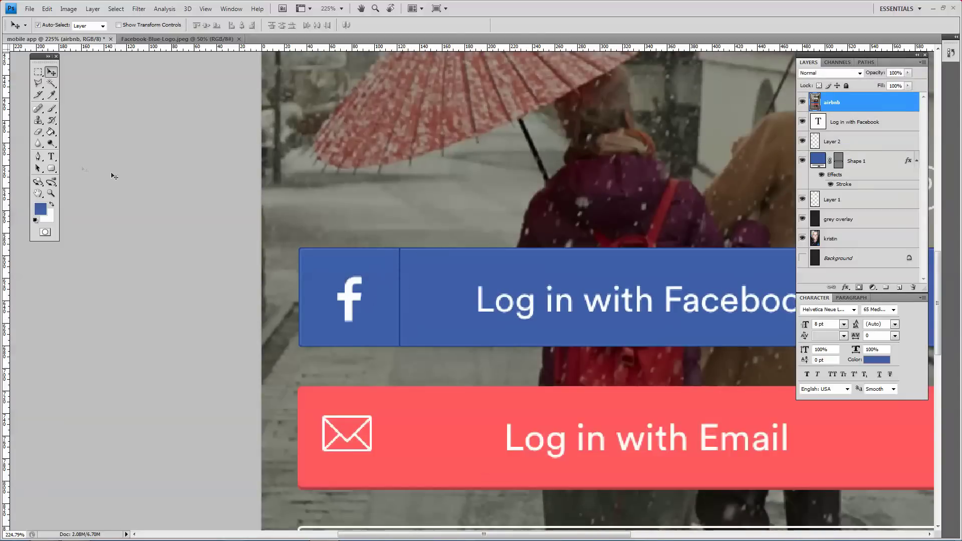
# Choose the Line tool and sample the dark blue of the reference Facebook button's vertical divider as the line colour
pyautogui.click(51, 168)
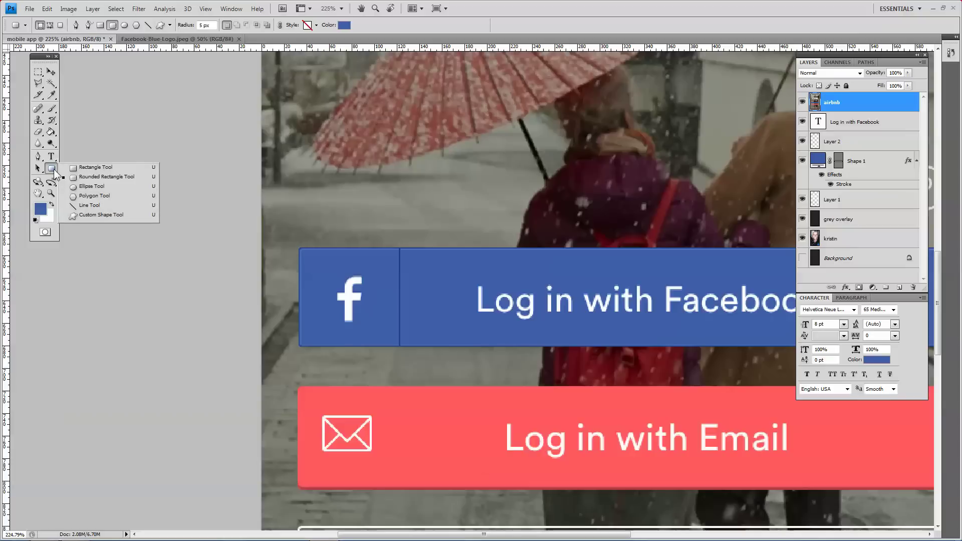
pyautogui.click(89, 205)
pyautogui.click(51, 205)
pyautogui.click(41, 211)
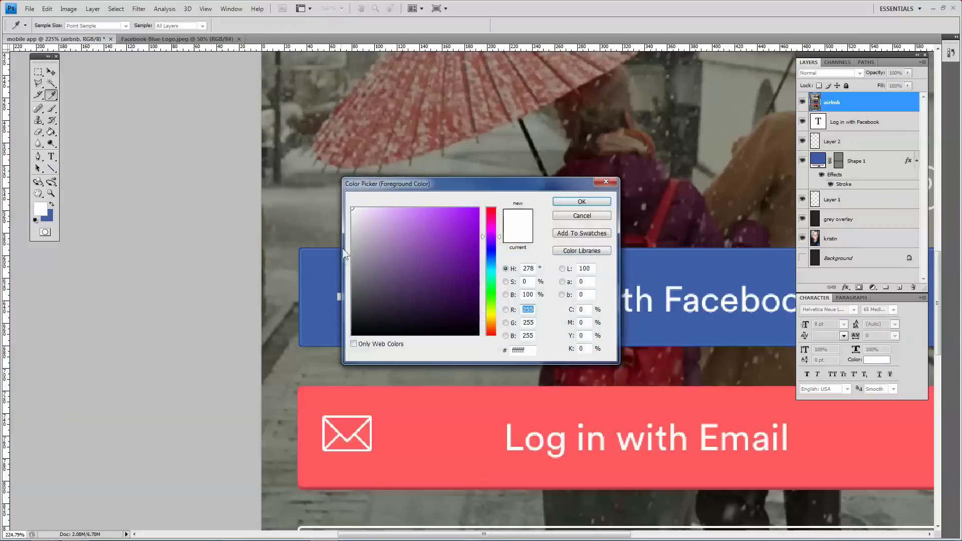
pyautogui.click(581, 201)
pyautogui.scroll(5, 421, 280)
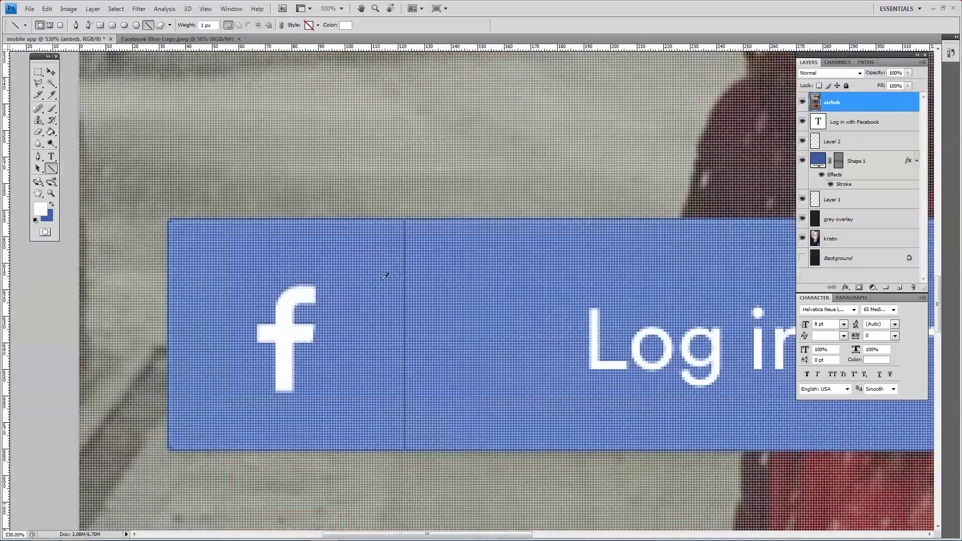
pyautogui.scroll(2, 421, 279)
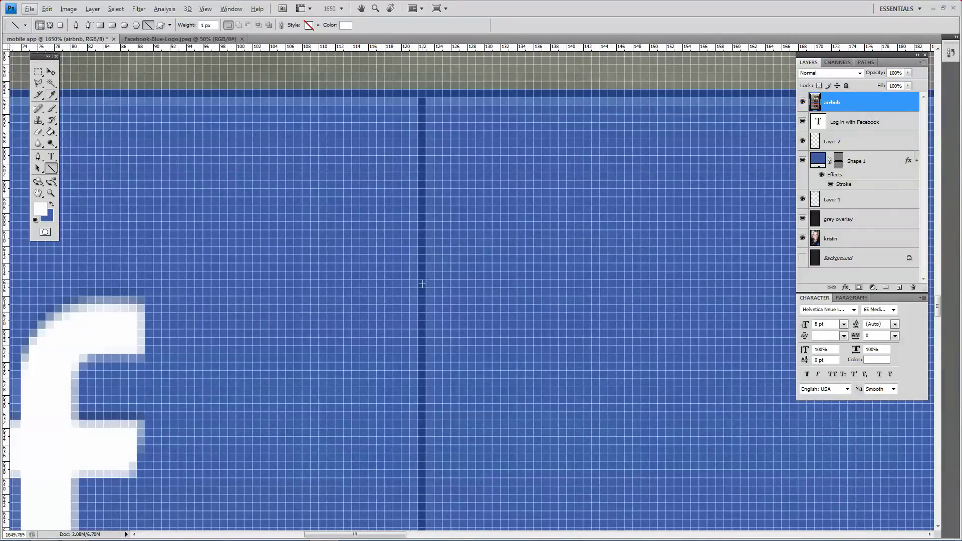
pyautogui.press('i')
pyautogui.press('Escape')
pyautogui.press('i')
pyautogui.click(425, 281)
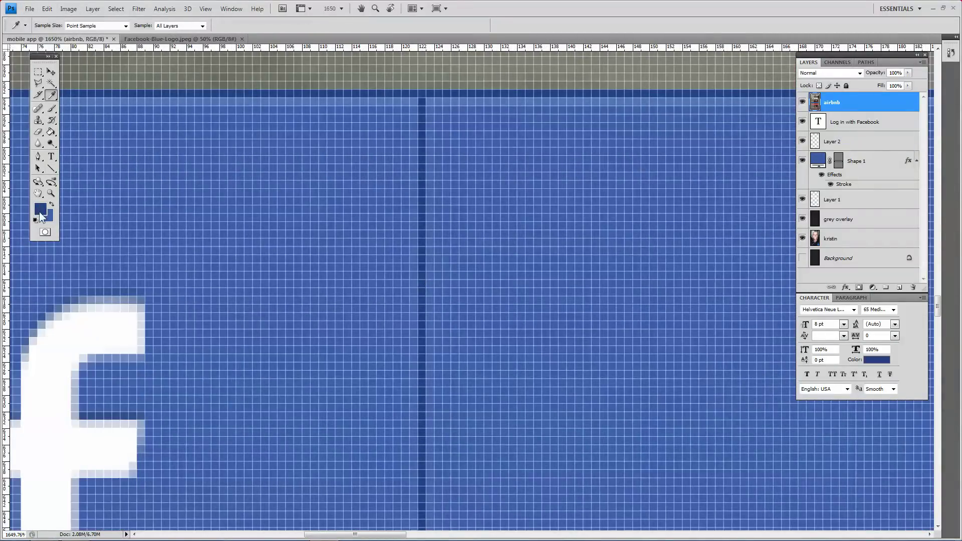
pyautogui.click(51, 168)
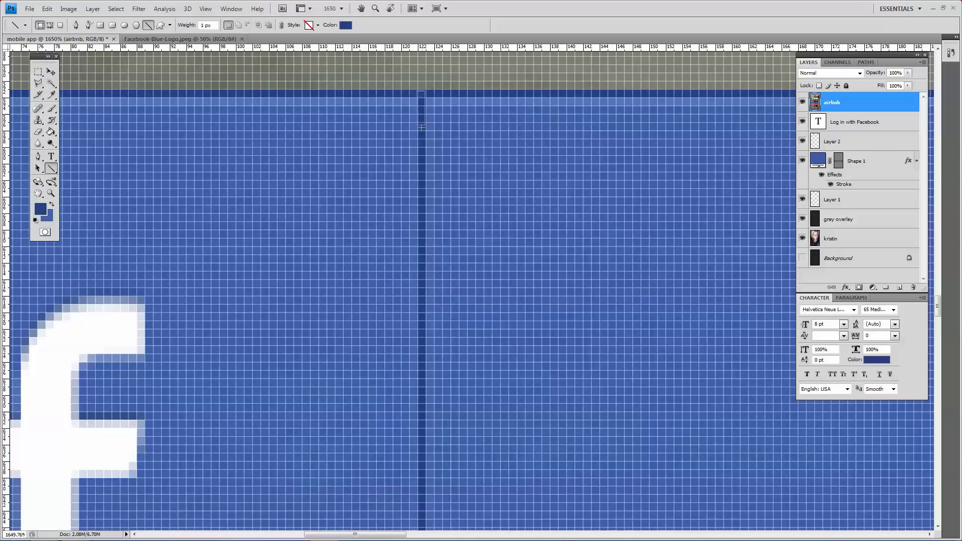
# Add a new layer above the airbnb layer and name it "fb line"
pyautogui.moveTo(421, 146); pyautogui.dragTo(421, 146)
pyautogui.click(899, 287)
pyautogui.doubleClick(832, 102)
pyautogui.write('line')
pyautogui.press('Return')
pyautogui.doubleClick(826, 107)
pyautogui.press('Escape')
pyautogui.doubleClick(829, 102)
pyautogui.write('fb')
pyautogui.press('Return')
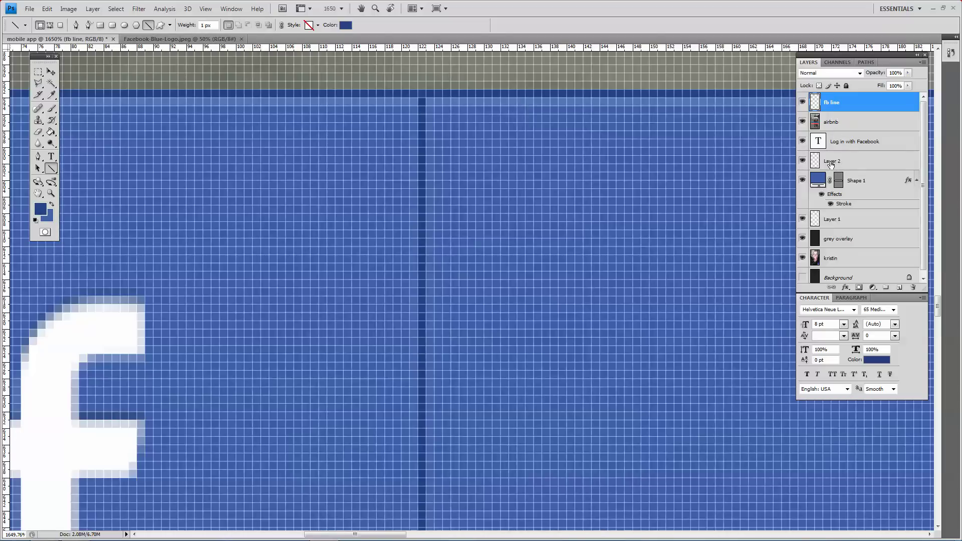
# Rename the Facebook f layer to "fb f" and the blue button shape layer to "fb box"
pyautogui.doubleClick(830, 161)
pyautogui.write('fb f')
pyautogui.press('Return')
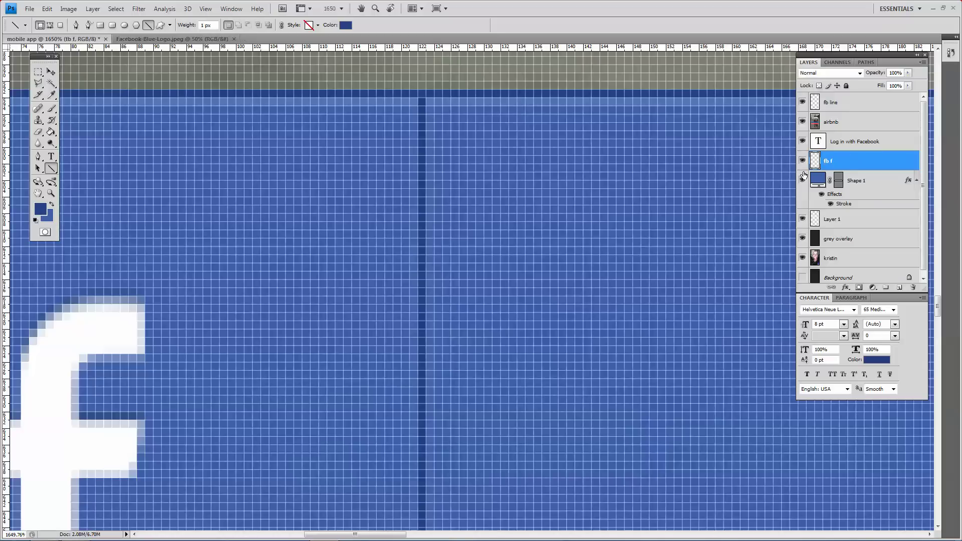
pyautogui.doubleClick(850, 182)
pyautogui.write('fb box')
pyautogui.press('Return')
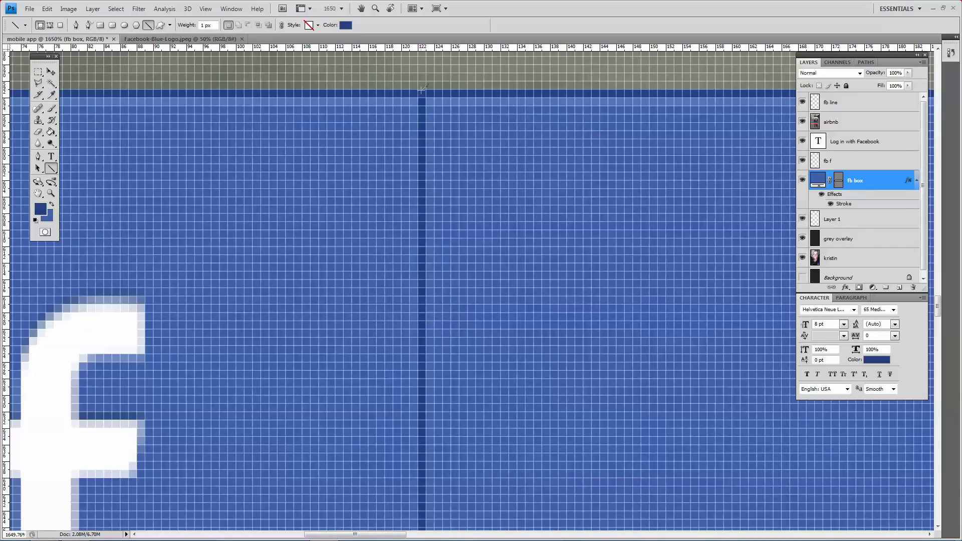
# Draw a vertical 1 px dark blue line over the reference button's divider, spanning the button's height
pyautogui.scroll(-3, 422, 89)
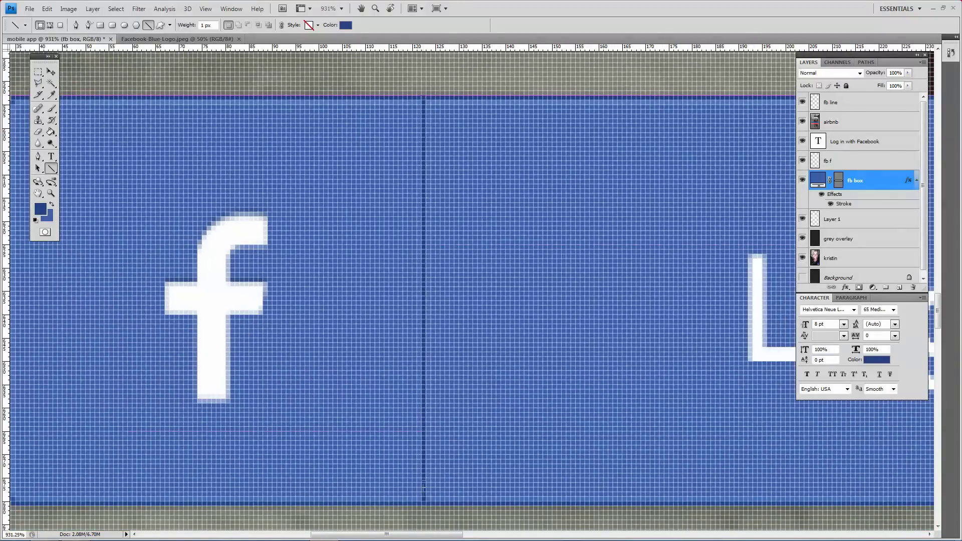
pyautogui.moveTo(423, 501); pyautogui.dragTo(423, 501)
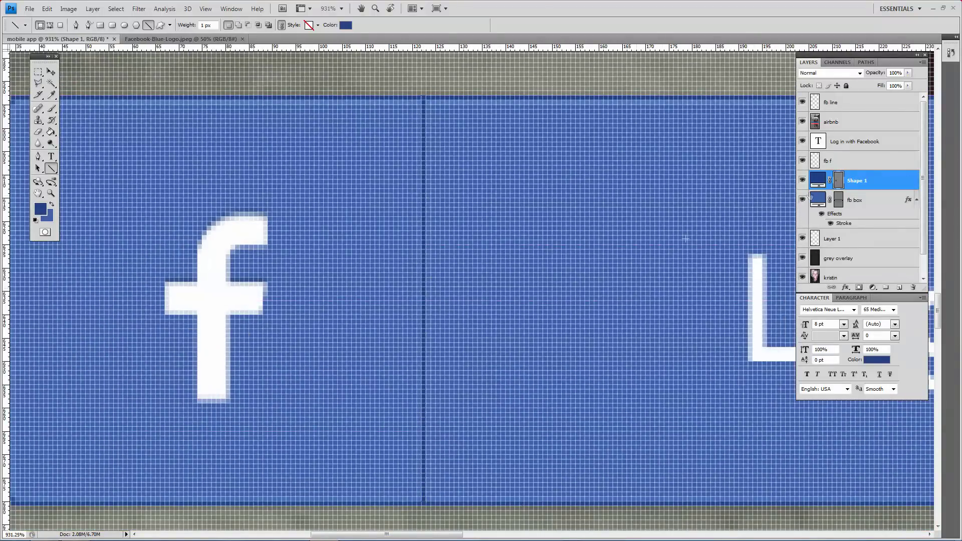
# Delete the separate line shape layer and redraw the vertical 1 px dark blue divider on the "fb line" layer
pyautogui.press('Delete')
pyautogui.click(857, 102)
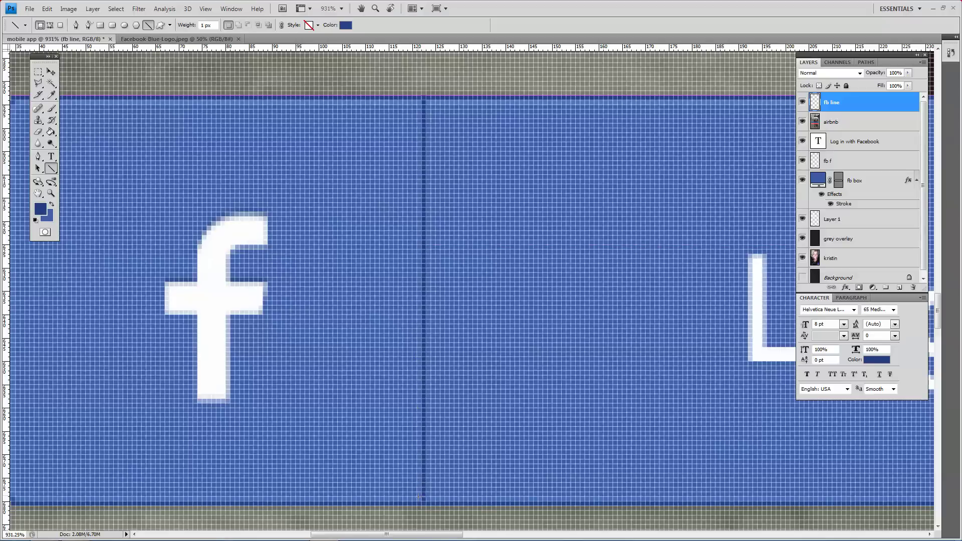
pyautogui.moveTo(419, 501); pyautogui.dragTo(420, 501)
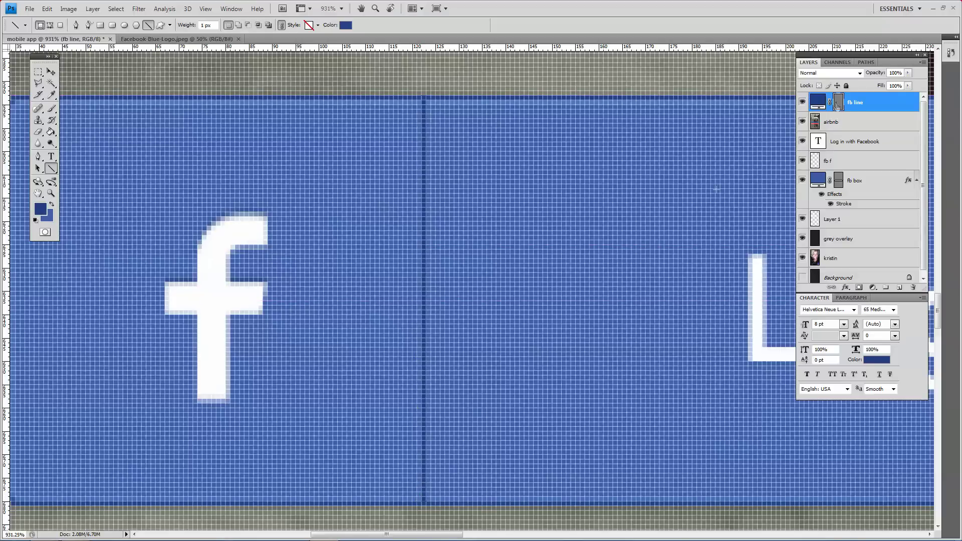
# Hide the airbnb reference layer to show the mockup's own Facebook button with its divider
pyautogui.click(801, 122)
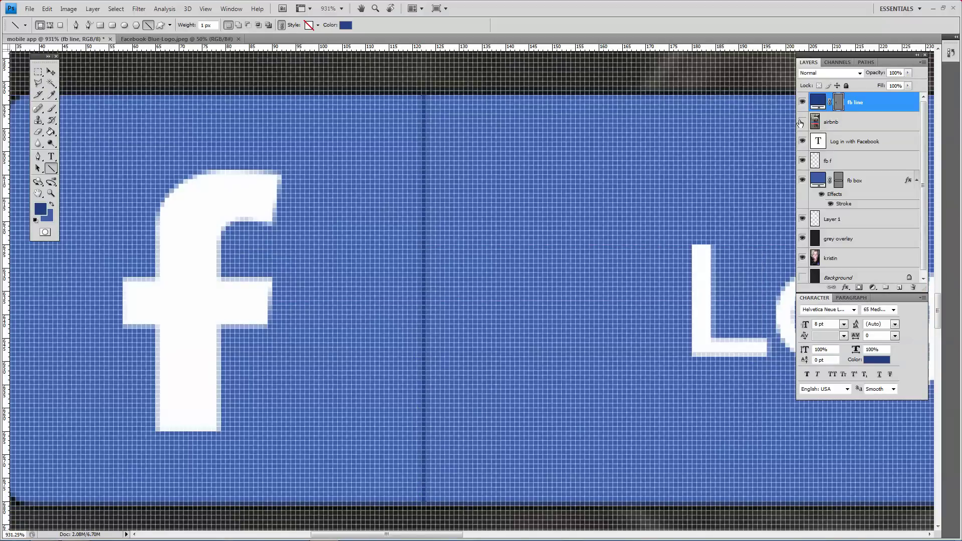
pyautogui.scroll(-8, 548, 180)
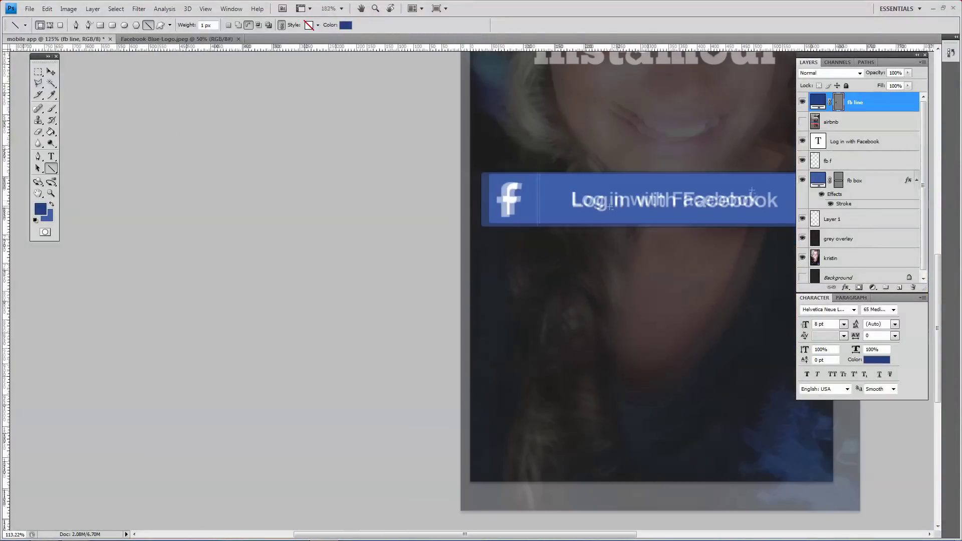
pyautogui.keyDown('ctrl'); pyautogui.click(609, 206); pyautogui.keyUp('ctrl')
pyautogui.scroll(-2, 694, 207)
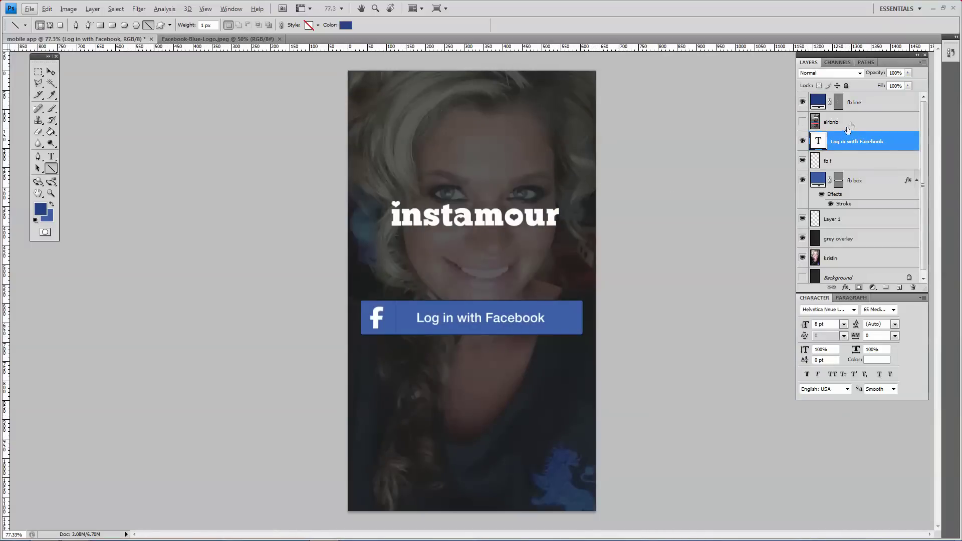
# Rename the logo's Layer 1 to "instamour logo" and collapse the effects list of the fb box layer
pyautogui.click(802, 219)
pyautogui.click(802, 219)
pyautogui.doubleClick(830, 220)
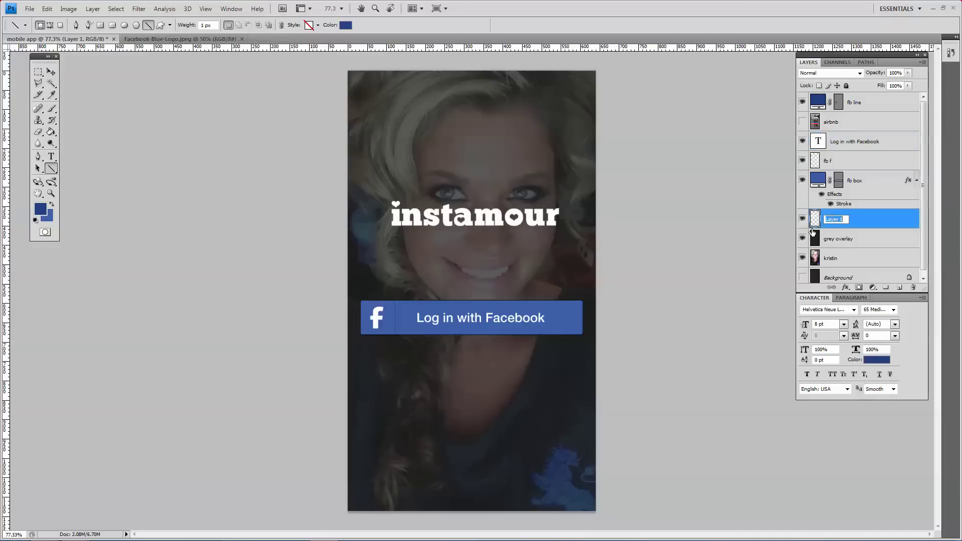
pyautogui.write('instamour logo')
pyautogui.press('Return')
pyautogui.click(916, 180)
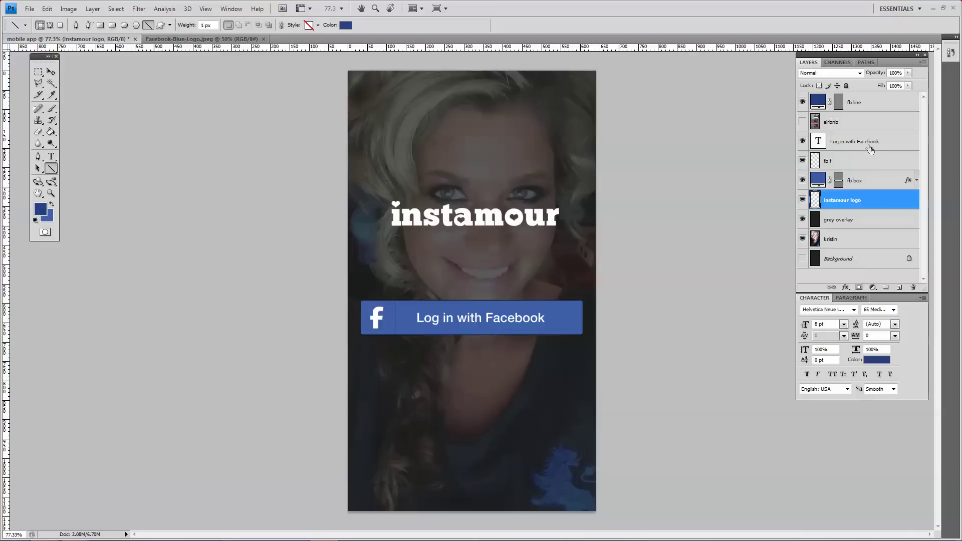
# Move the airbnb layer to the top of the layer stack and create a layer group named "fb button"
pyautogui.moveTo(853, 124)
pyautogui.mouseDown()
pyautogui.moveTo(854, 106)
pyautogui.moveTo(854, 115)
pyautogui.mouseUp()
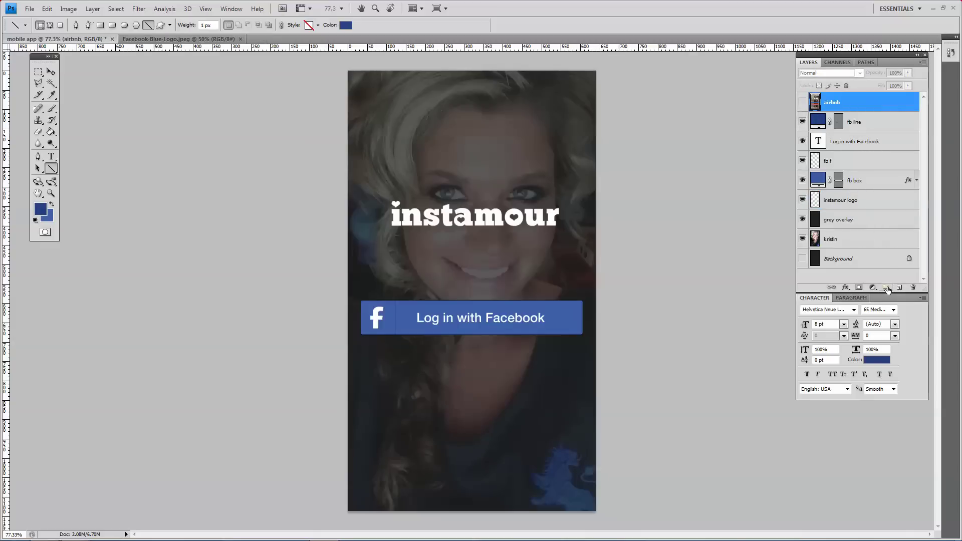
pyautogui.click(886, 287)
pyautogui.doubleClick(839, 99)
pyautogui.write('facebook')
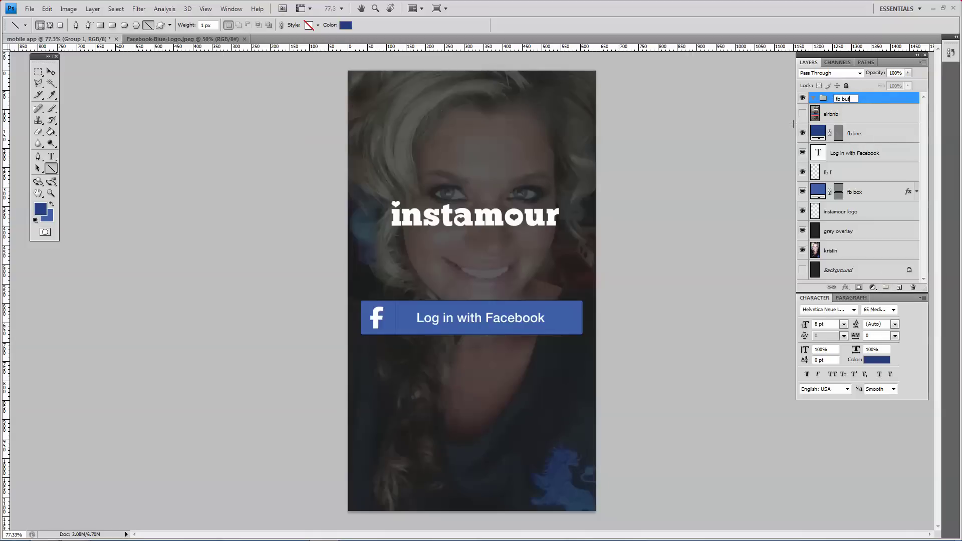
pyautogui.press('Return')
# Move the fb line, Log in with Facebook, fb f and fb box layers into the fb button group and collapse it
pyautogui.click(863, 134)
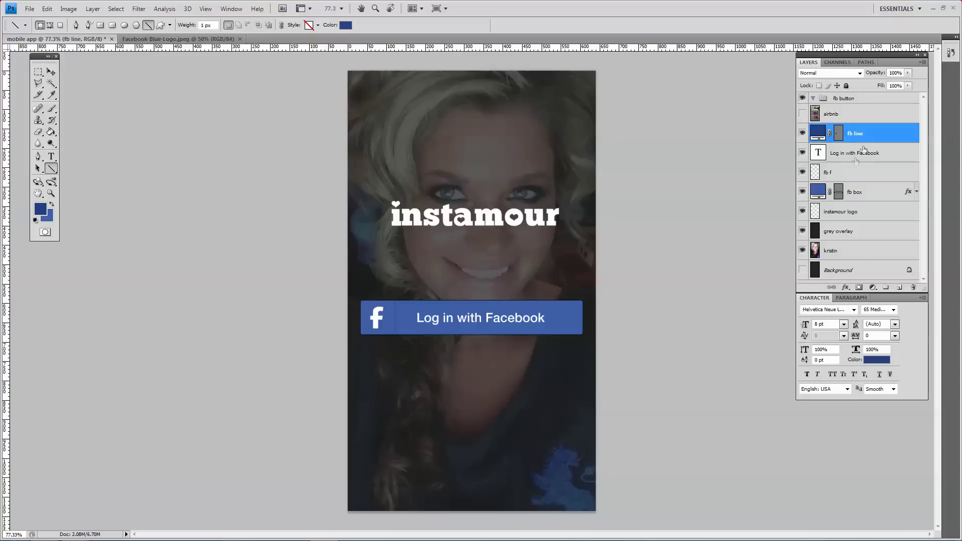
pyautogui.keyDown('shift'); pyautogui.click(859, 192); pyautogui.keyUp('shift')
pyautogui.moveTo(855, 135); pyautogui.dragTo(815, 99)
pyautogui.click(813, 99)
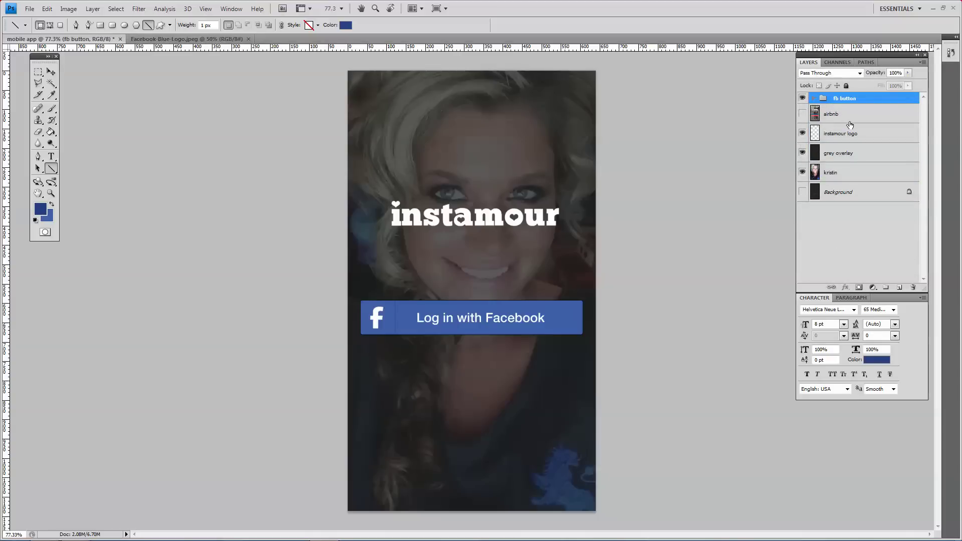
# Place the fb button group directly below the airbnb layer and check the group's visibility and contents
pyautogui.moveTo(856, 99); pyautogui.dragTo(834, 130)
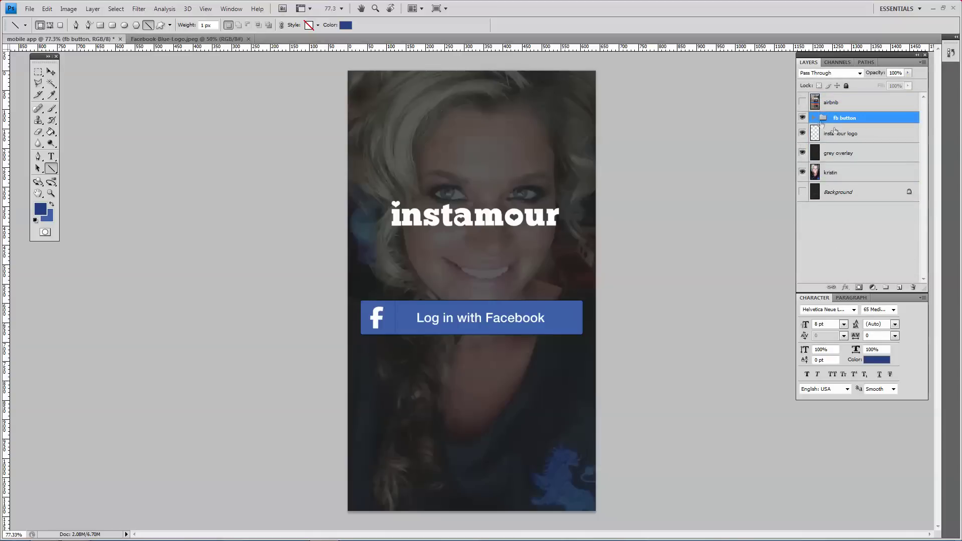
pyautogui.click(801, 118)
pyautogui.click(802, 118)
pyautogui.click(813, 118)
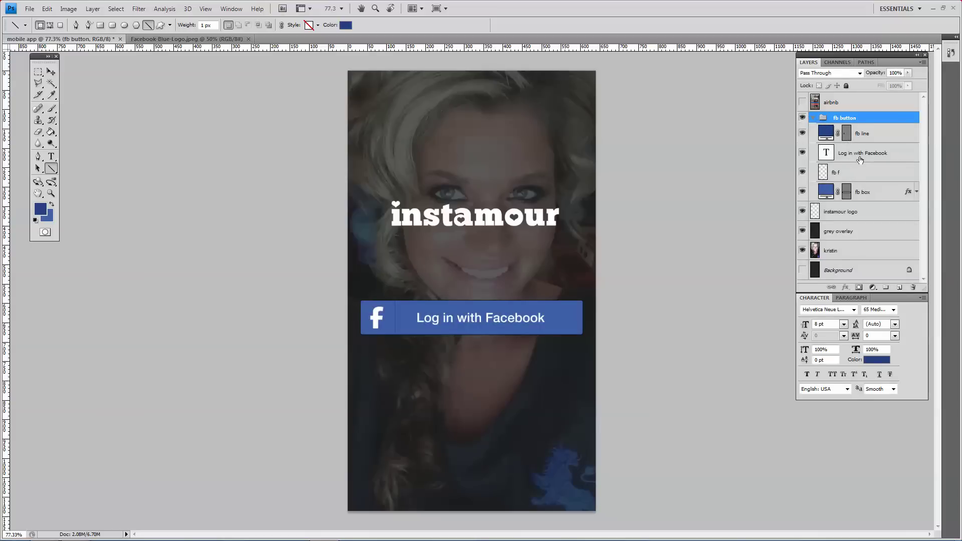
pyautogui.click(813, 117)
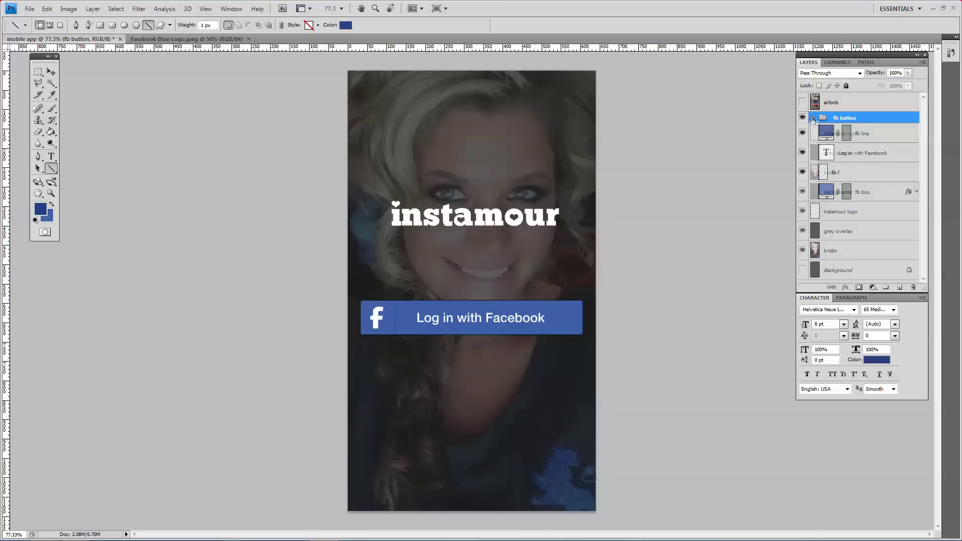
# Duplicate the fb button group within the mobile app document as "Ig button"
pyautogui.rightClick(854, 119)
pyautogui.click(893, 140)
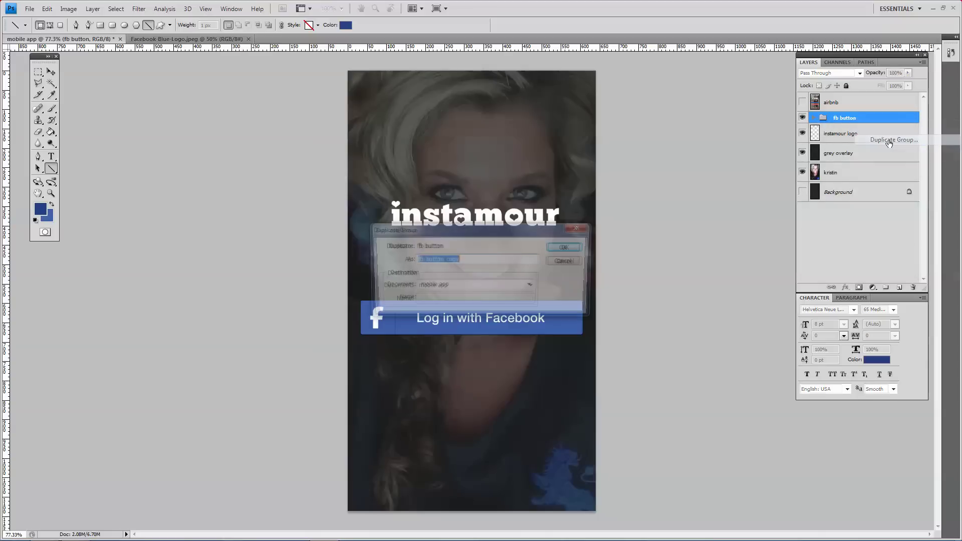
pyautogui.write('ins')
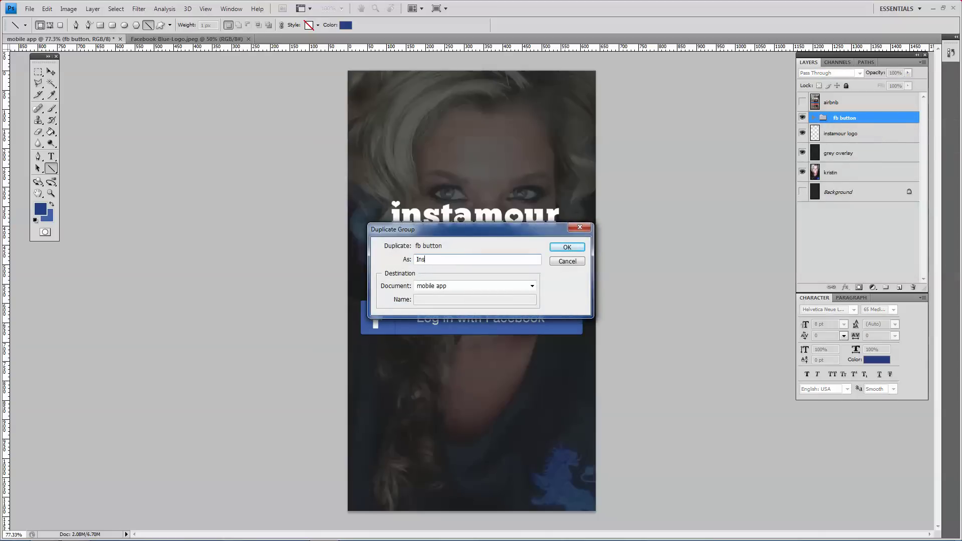
pyautogui.write('button')
pyautogui.press('Return')
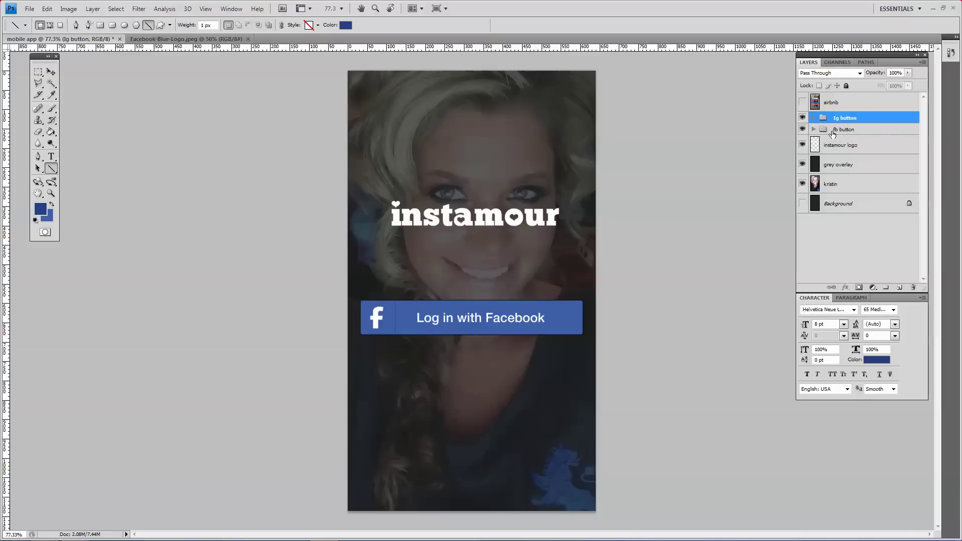
# Move the Ig button group about 120 px straight down, leaving a gap beneath the original Facebook button
pyautogui.press('v')
pyautogui.hotkey('shift', 'Down')
pyautogui.hotkey('shift', 'Down')
pyautogui.hotkey('shift', 'Down')
pyautogui.hotkey('shift', 'Down')
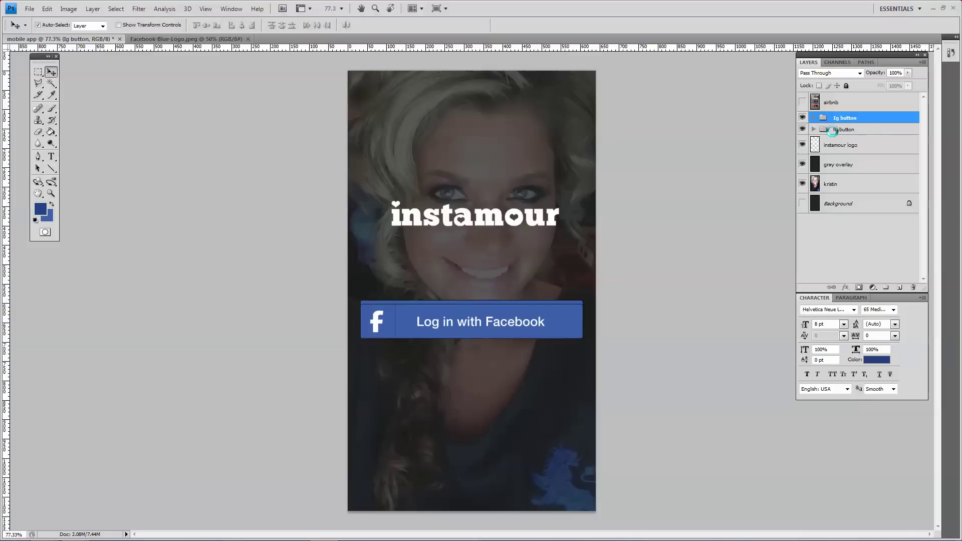
pyautogui.hotkey('shift', 'Down')
pyautogui.hotkey('shift', 'Down')
pyautogui.hotkey('shift', 'Down')
pyautogui.hotkey('shift', 'Down')
pyautogui.hotkey('shift', 'Down')
pyautogui.hotkey('shift', 'Down')
pyautogui.hotkey('shift', 'Down')
pyautogui.hotkey('shift', 'Down')
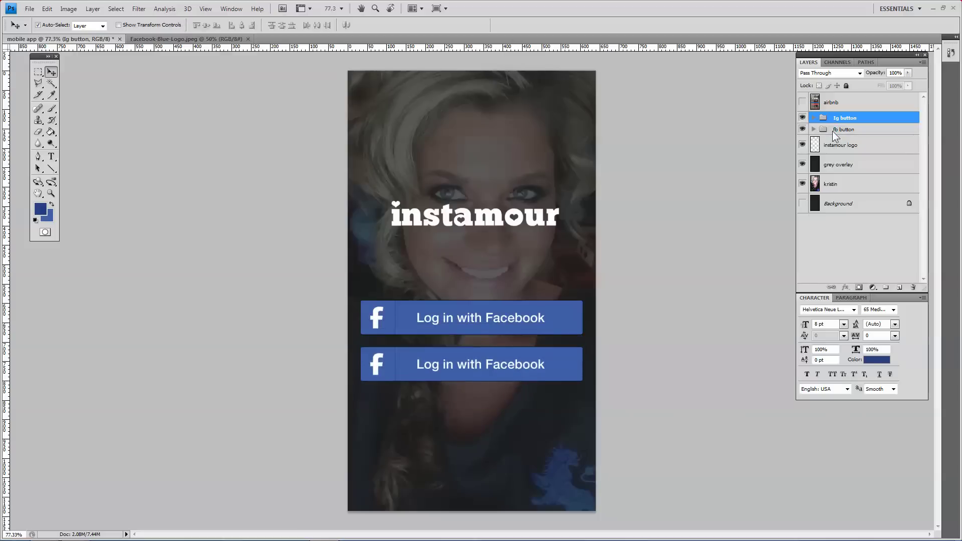
# Change the duplicated button's label to "Log in with Instagram" and commit the text
pyautogui.press('t')
pyautogui.doubleClick(531, 362)
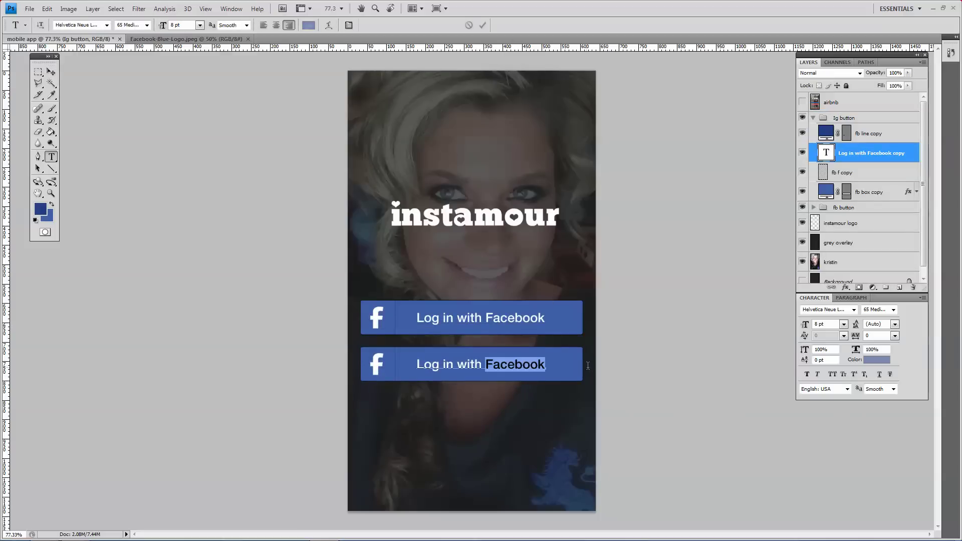
pyautogui.press('Right')
pyautogui.press('BackSpace')
pyautogui.press('BackSpace')
pyautogui.press('BackSpace')
pyautogui.press('BackSpace')
pyautogui.press('BackSpace')
pyautogui.press('BackSpace')
pyautogui.press('BackSpace')
pyautogui.press('BackSpace')
pyautogui.write('Instga')
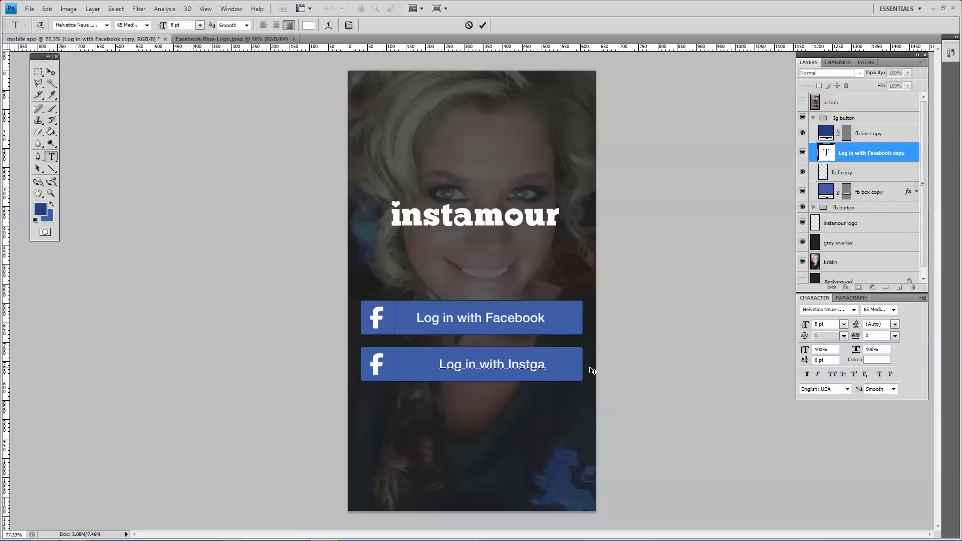
pyautogui.press('BackSpace')
pyautogui.press('BackSpace')
pyautogui.write('agram')
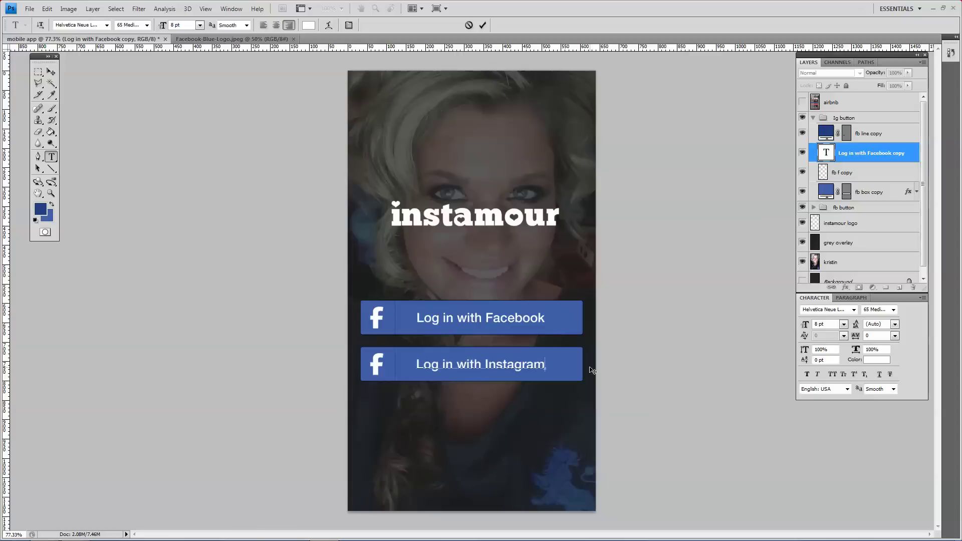
pyautogui.click(48, 72)
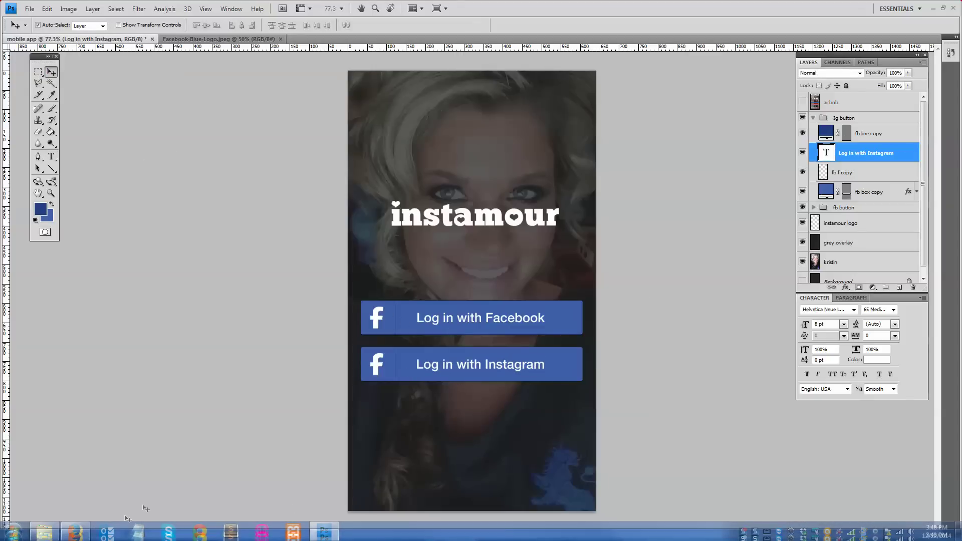
# Switch to the Firefox browser and search Google Images for "log in with instagram"
pyautogui.click(76, 531)
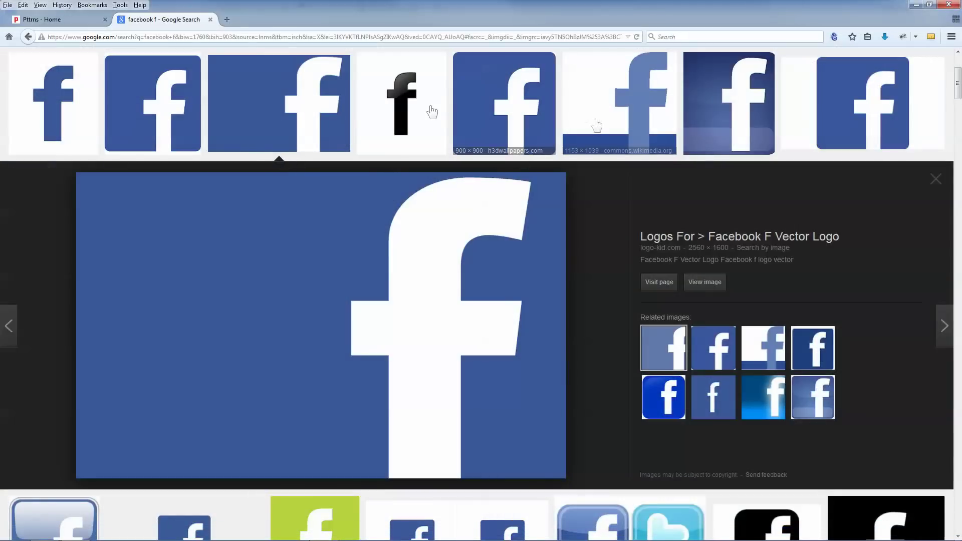
pyautogui.click(228, 36)
pyautogui.write('log')
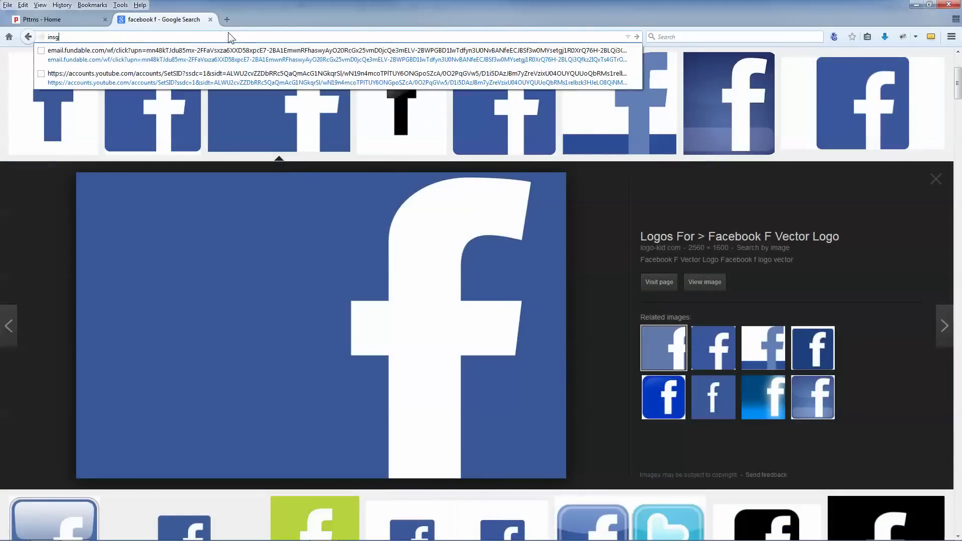
pyautogui.write(' in with instag')
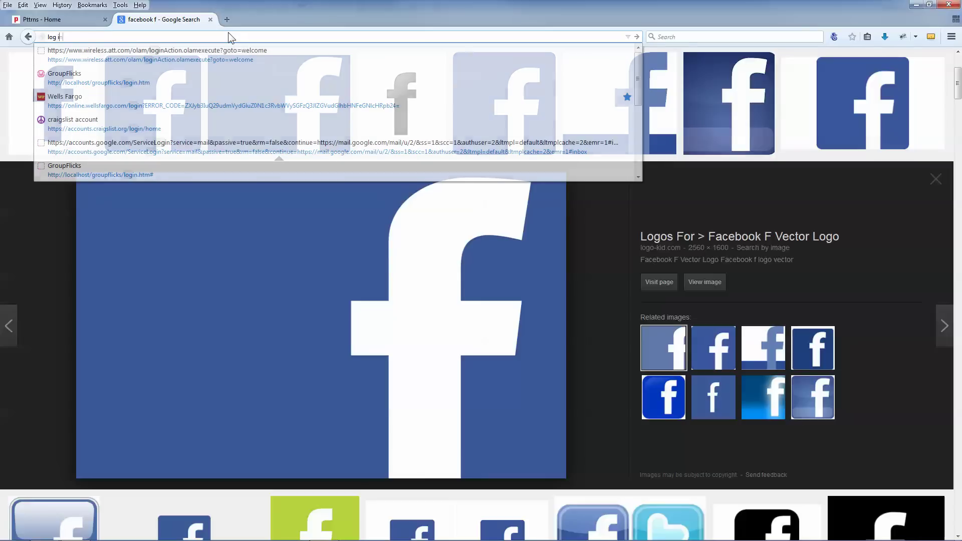
pyautogui.write('ram')
pyautogui.press('Return')
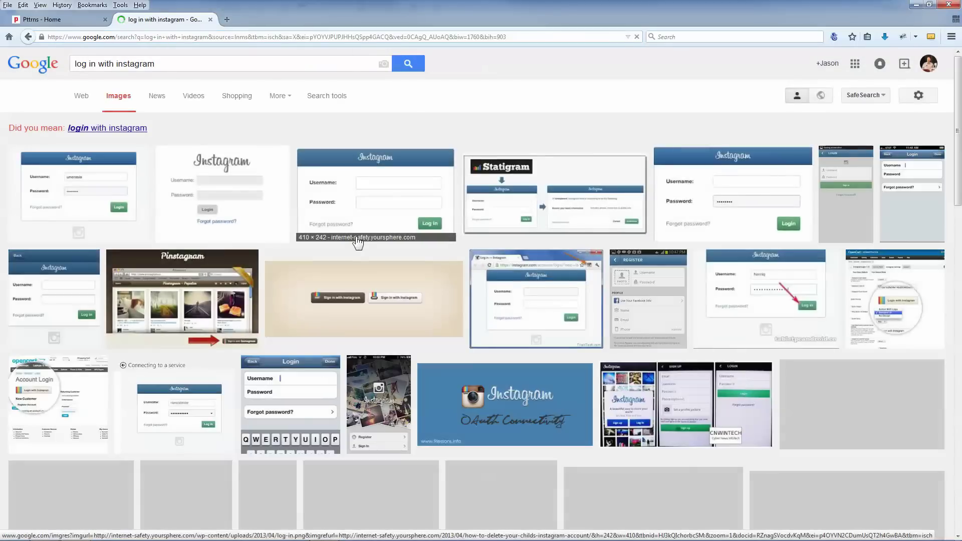
# Preview the 365psd and UICloud Instagram sign-in button images and browse the results for other button designs
pyautogui.click(354, 298)
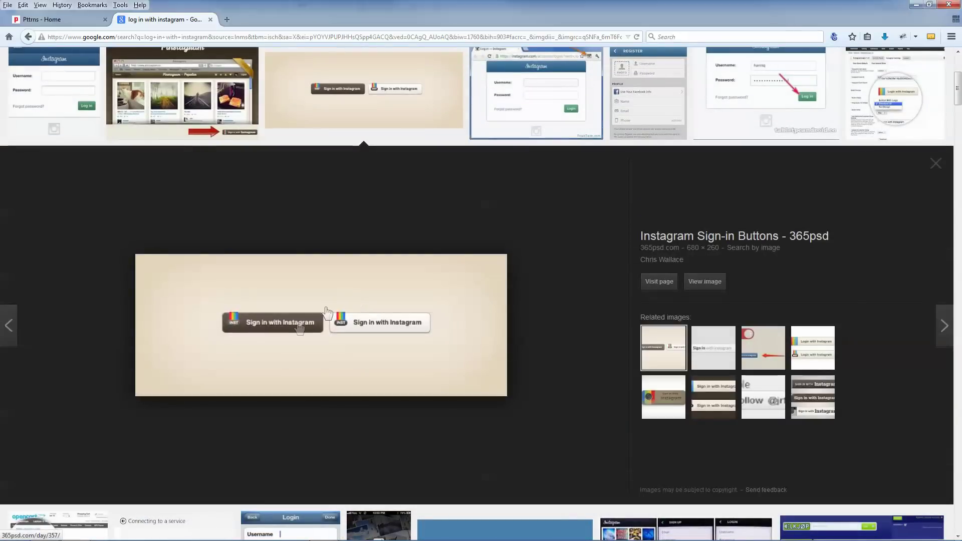
pyautogui.scroll(4, 299, 335)
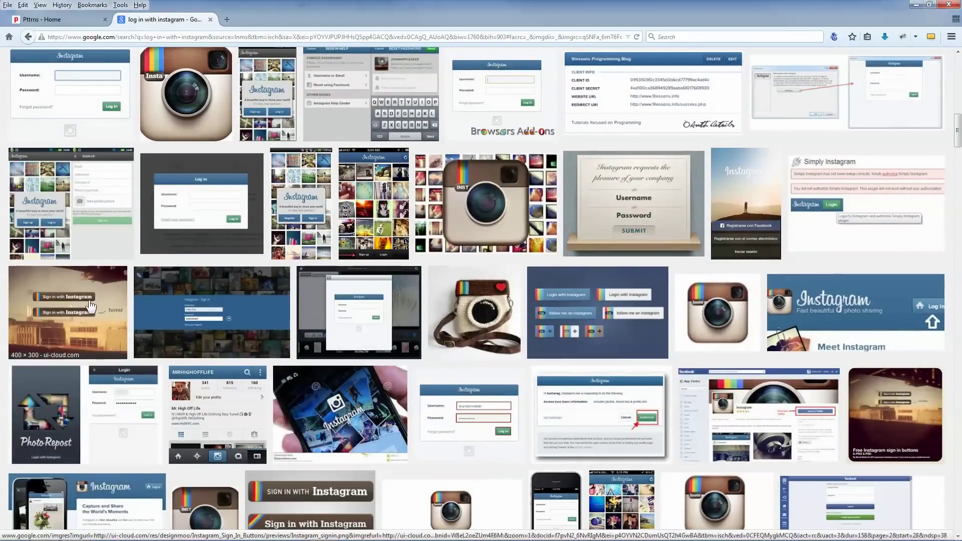
pyautogui.click(88, 305)
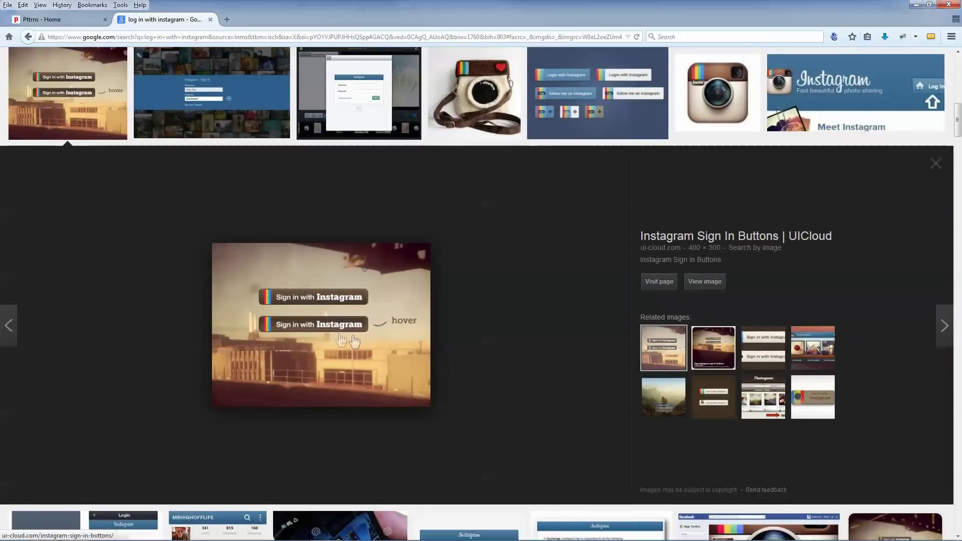
pyautogui.scroll(-6, 354, 342)
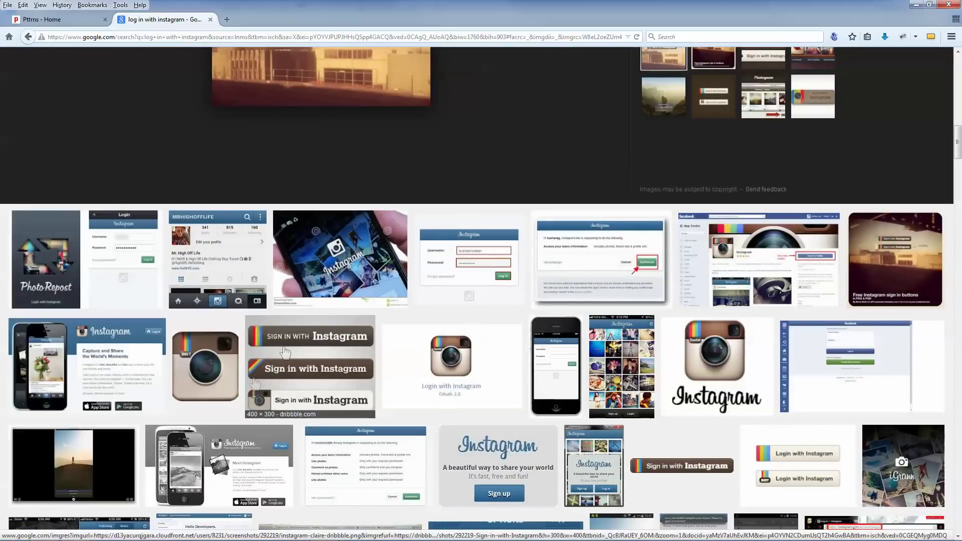
# Open the Dribbble "Sign in with Instagram" image with three button styles and save it to the Desktop as a PNG
pyautogui.click(276, 402)
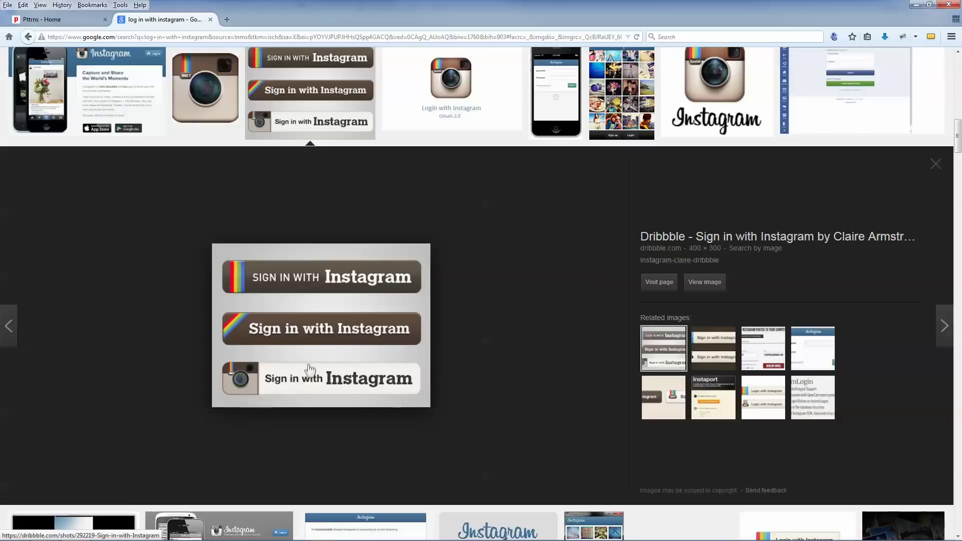
pyautogui.rightClick(331, 359)
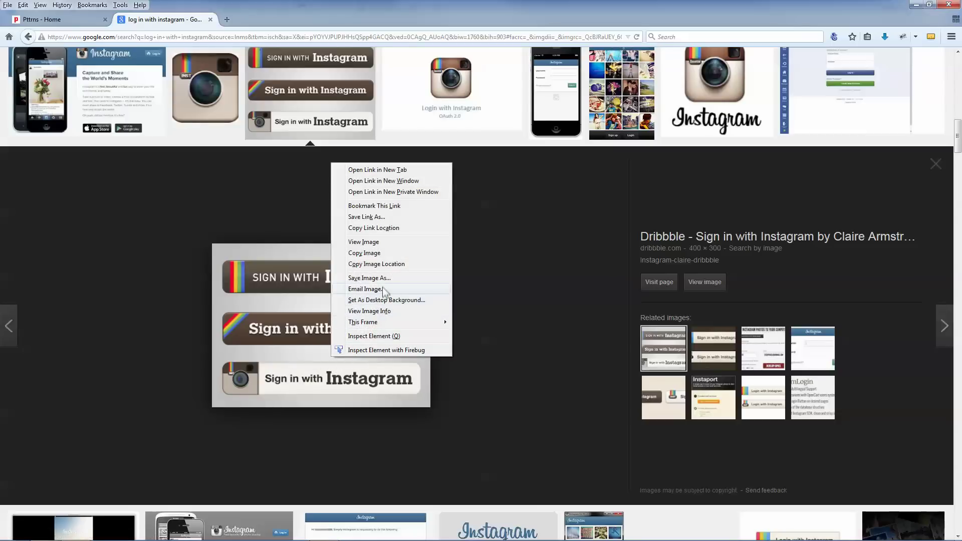
pyautogui.click(369, 277)
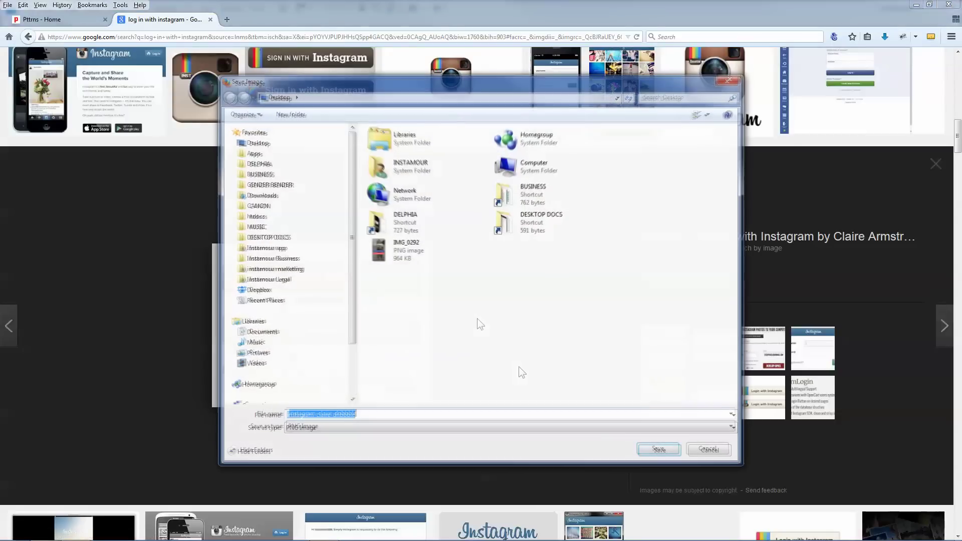
pyautogui.click(666, 451)
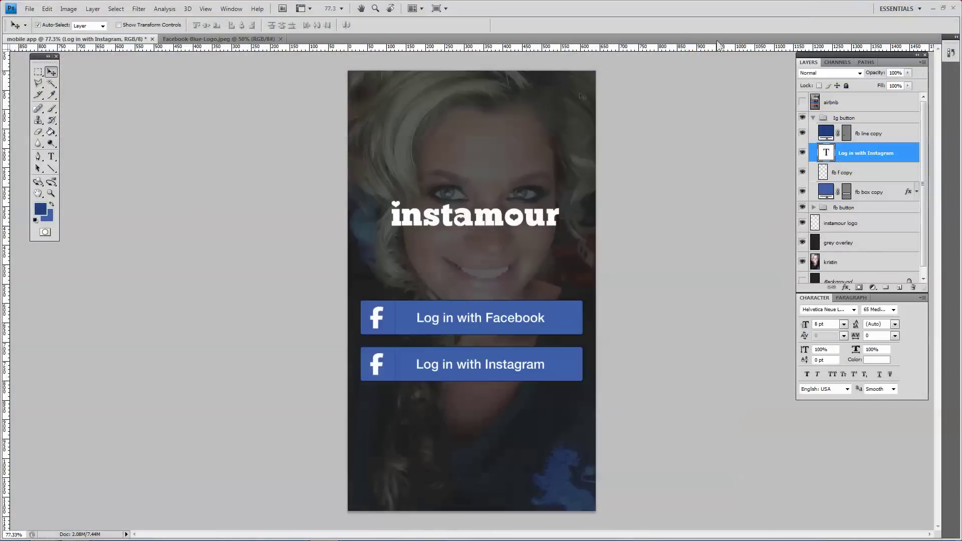
# Open the saved instagram-claire-dribbble.png and copy the whole image into the mobile app mockup as a new layer
pyautogui.doubleClick(568, 7)
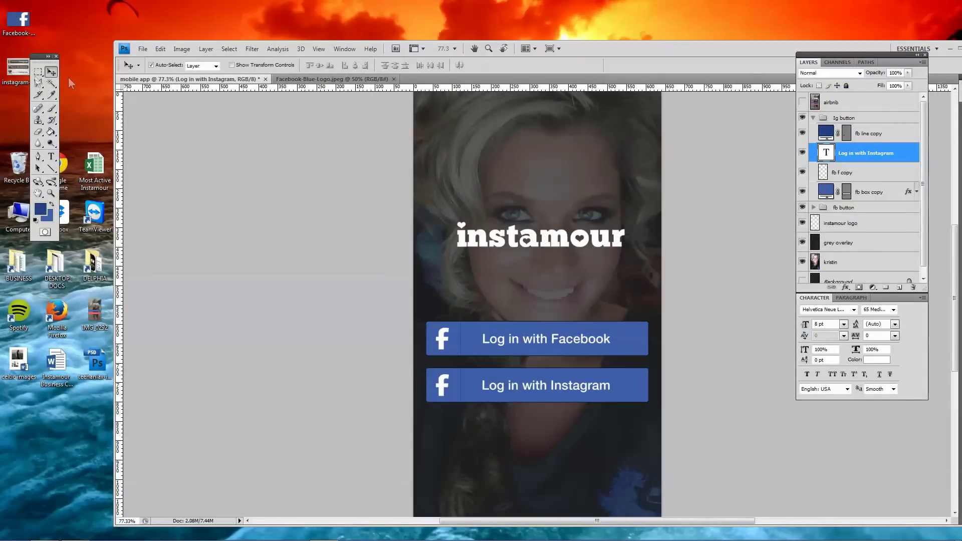
pyautogui.doubleClick(20, 73)
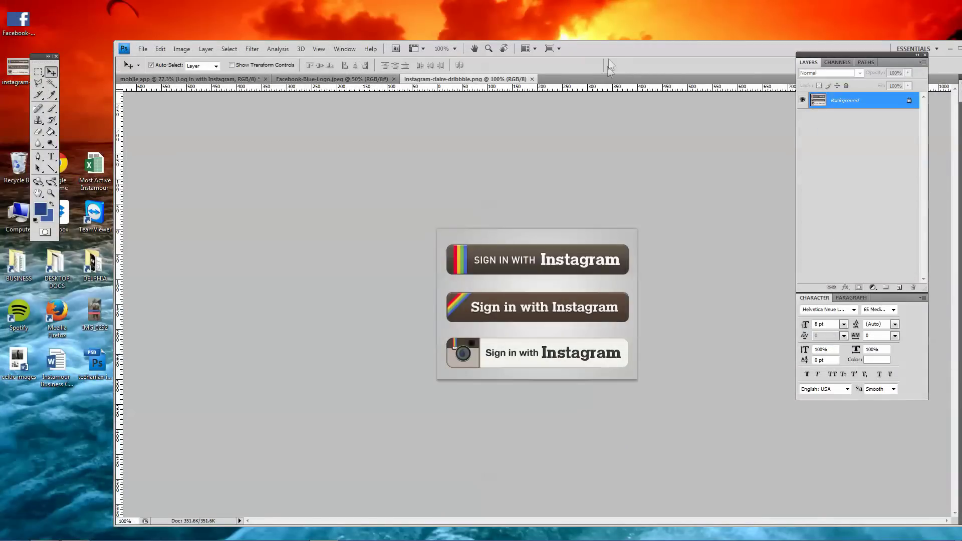
pyautogui.doubleClick(617, 50)
pyautogui.hotkey('ctrl', 'a')
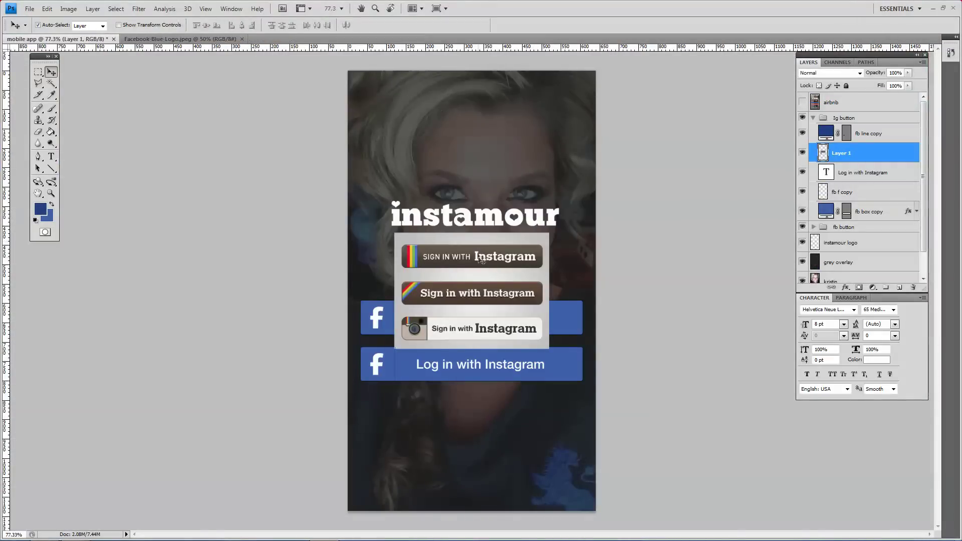
# Try selecting the pasted reference's grey background with the Magic Wand at tolerances 10 and 50
pyautogui.press('w')
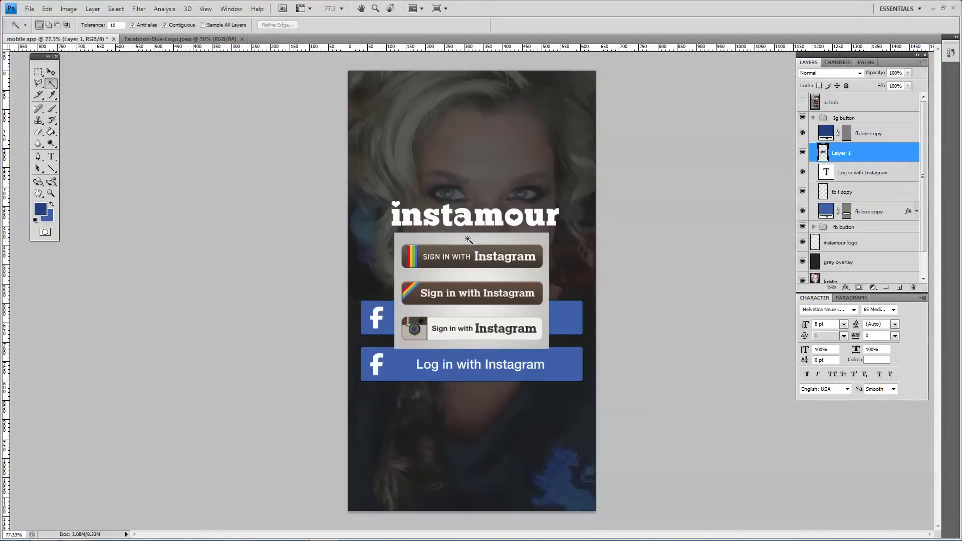
pyautogui.click(467, 238)
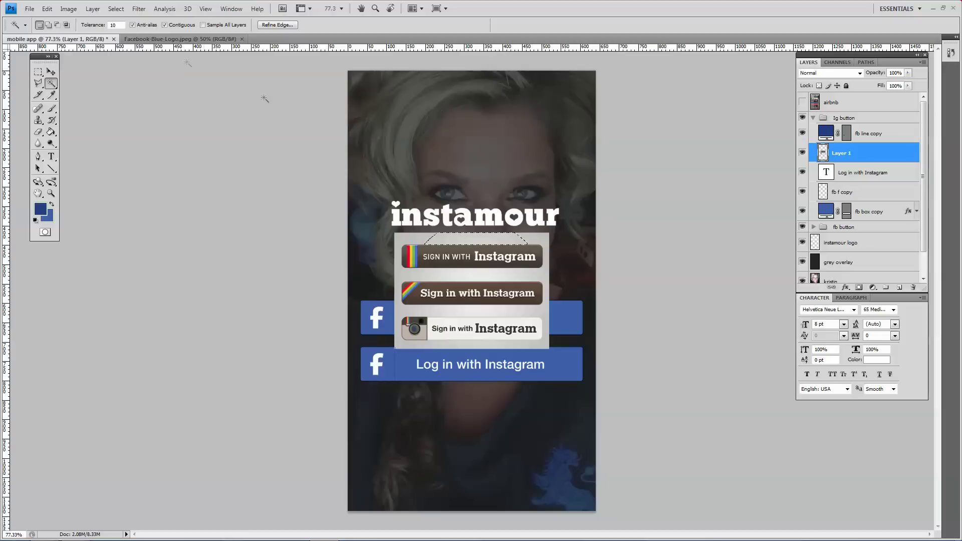
pyautogui.doubleClick(114, 25)
pyautogui.write('50')
pyautogui.click(414, 241)
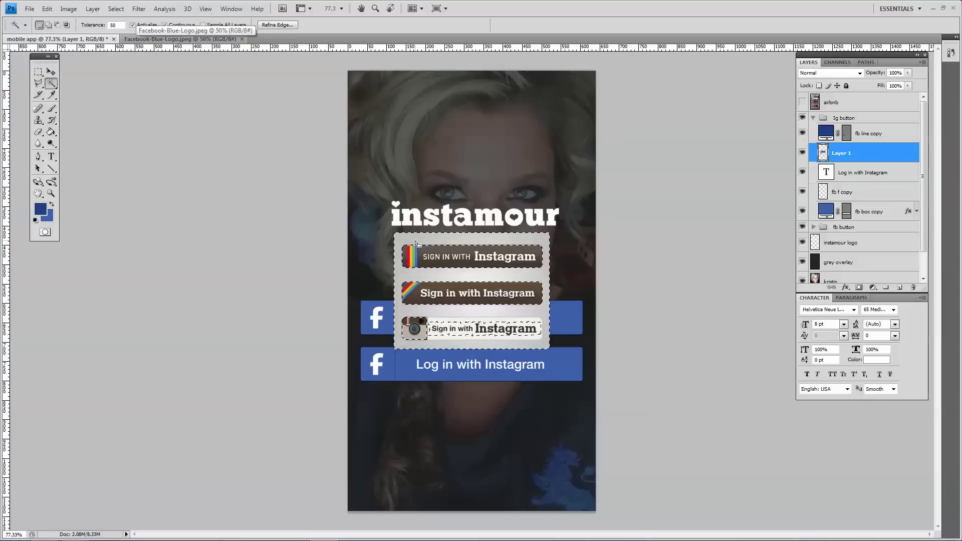
# Select the reference's grey background with the Magic Wand at tolerance 30, delete it, and move the sample buttons below the login buttons
pyautogui.doubleClick(115, 25)
pyautogui.write('30')
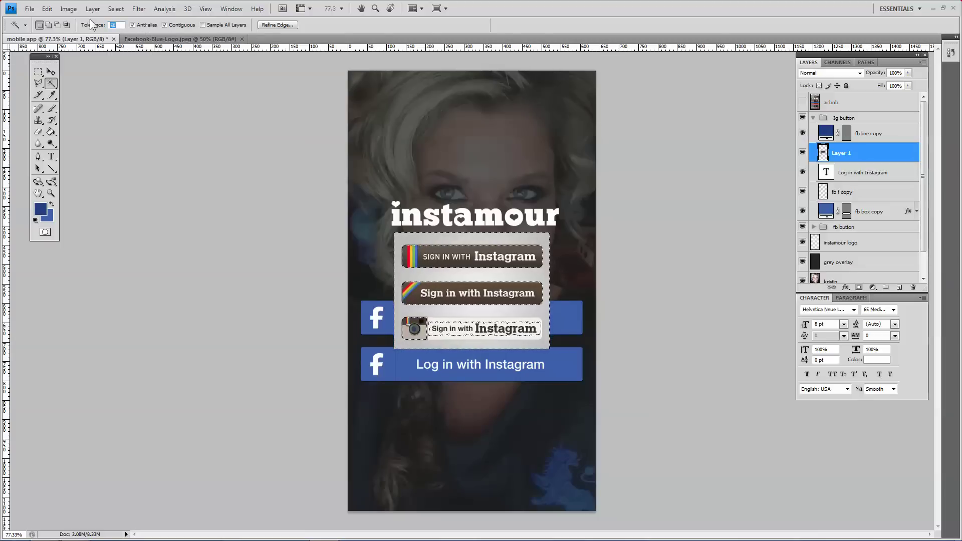
pyautogui.click(403, 243)
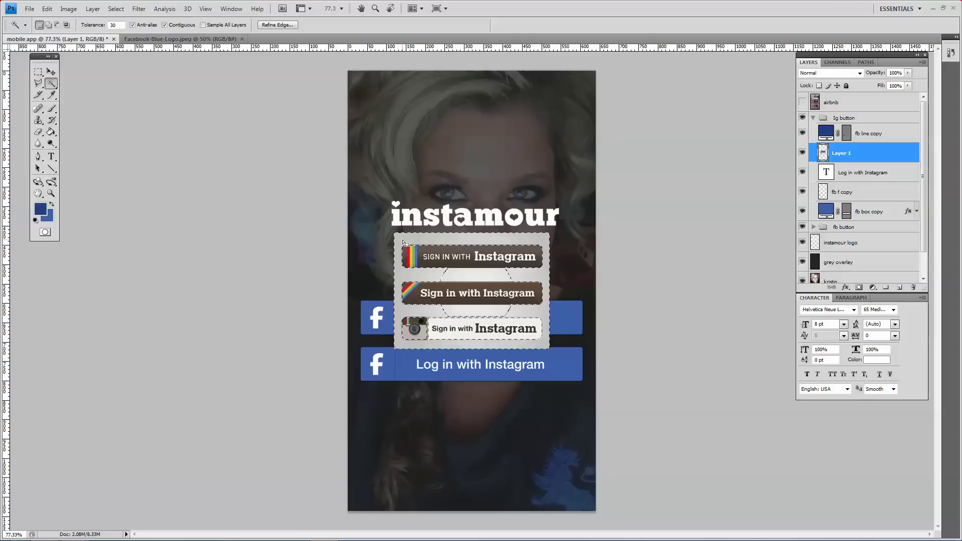
pyautogui.press('Delete')
pyautogui.hotkey('ctrl', 'd')
pyautogui.press('v')
pyautogui.moveTo(499, 301); pyautogui.dragTo(485, 459)
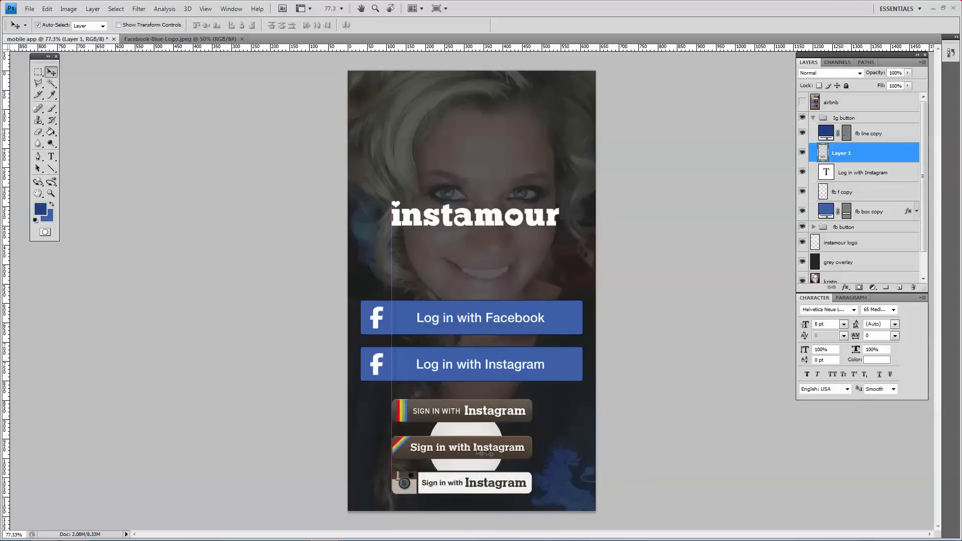
# Set the Instagram button's box fill to the beige bfb3a8 sampled from the camera icon in the reference
pyautogui.press('i')
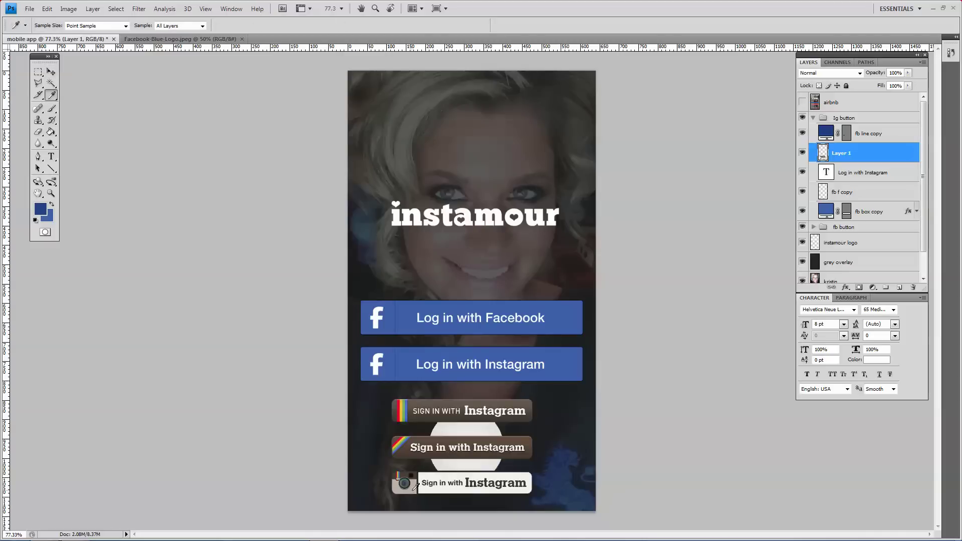
pyautogui.click(415, 486)
pyautogui.click(856, 216)
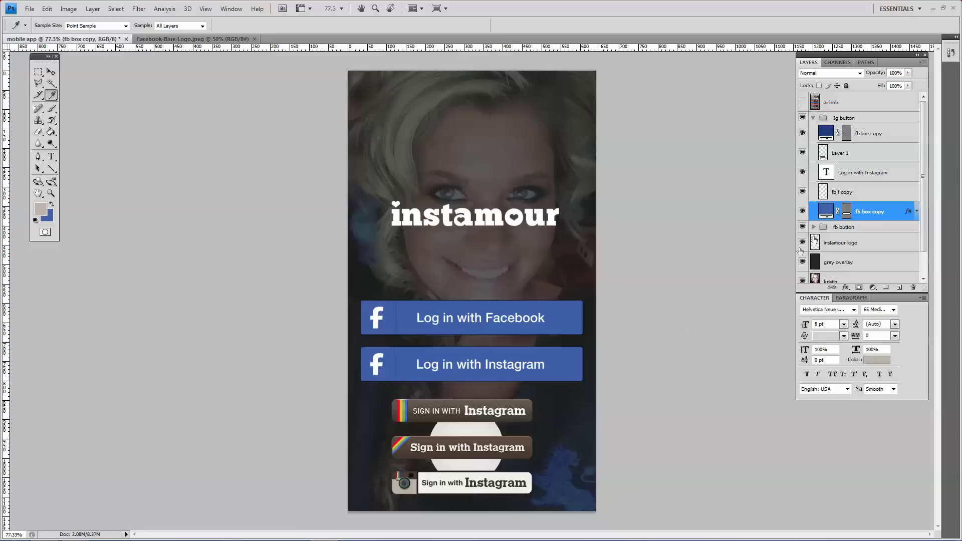
pyautogui.doubleClick(826, 213)
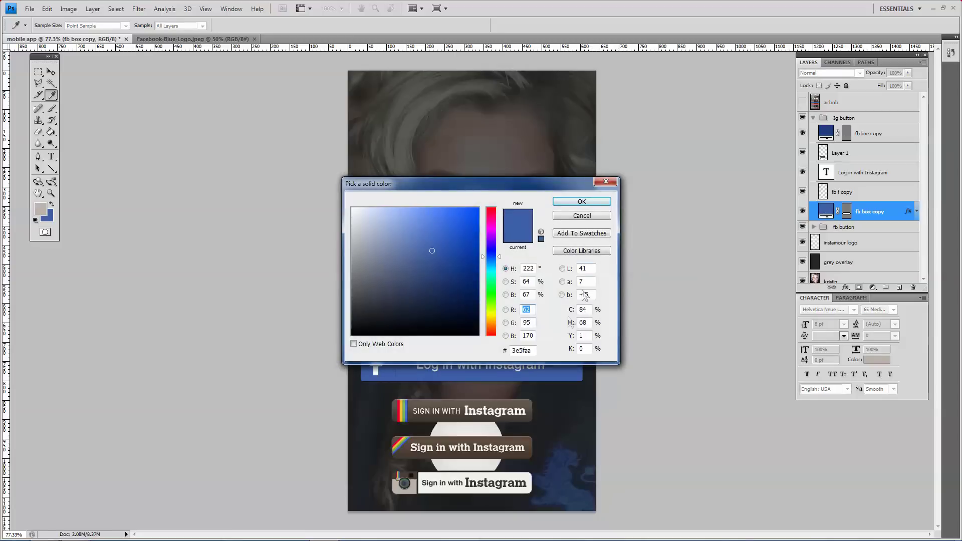
pyautogui.click(416, 488)
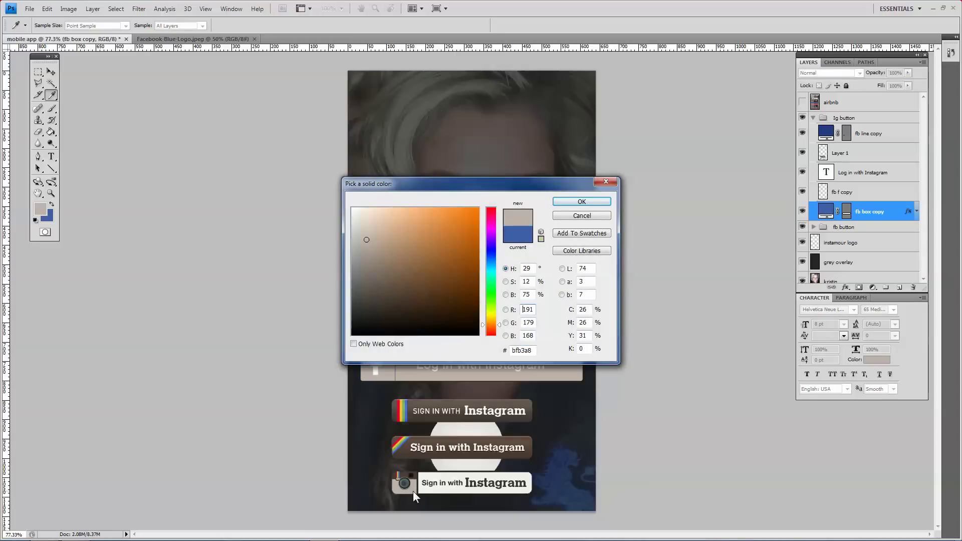
pyautogui.click(576, 201)
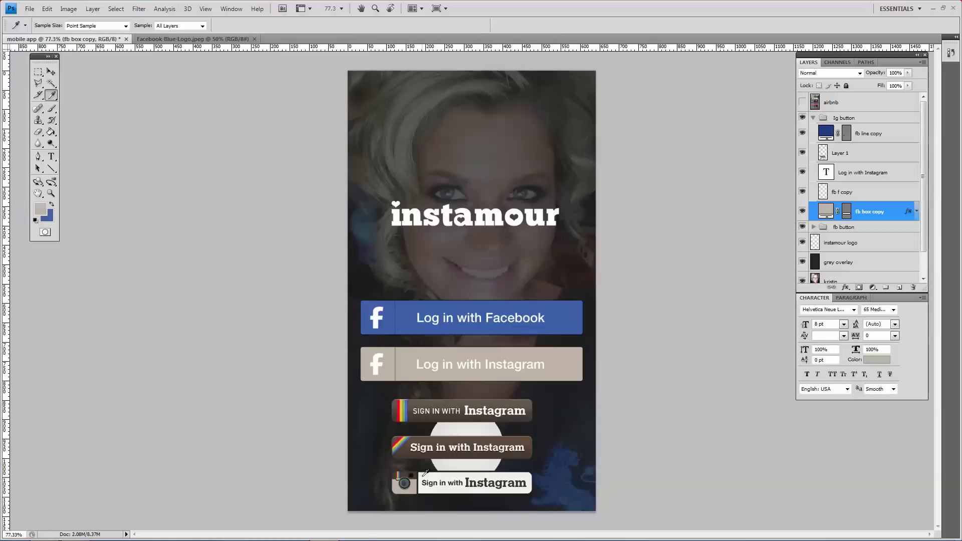
# Select the vertical rainbow stripes on the upper sample button and copy them to a new layer
pyautogui.moveTo(75, 532)
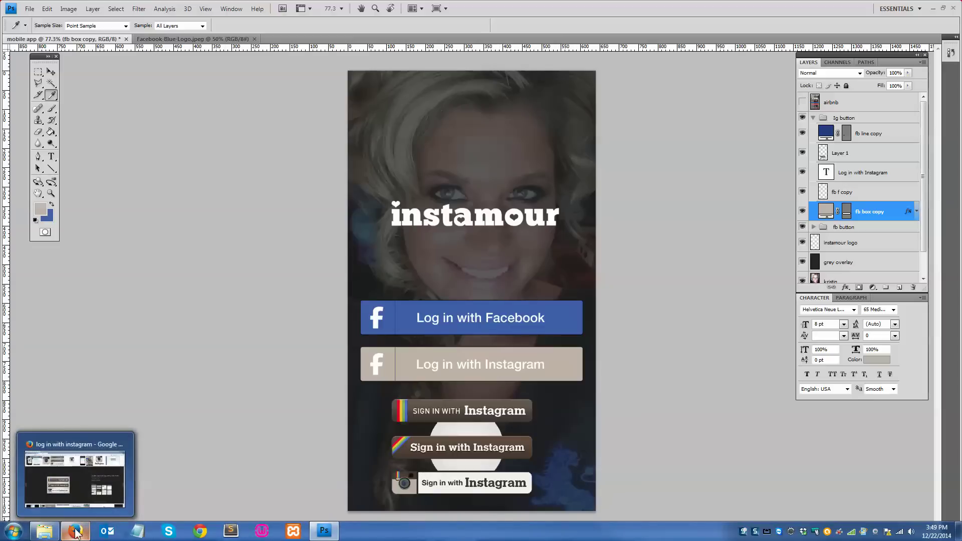
pyautogui.press('v')
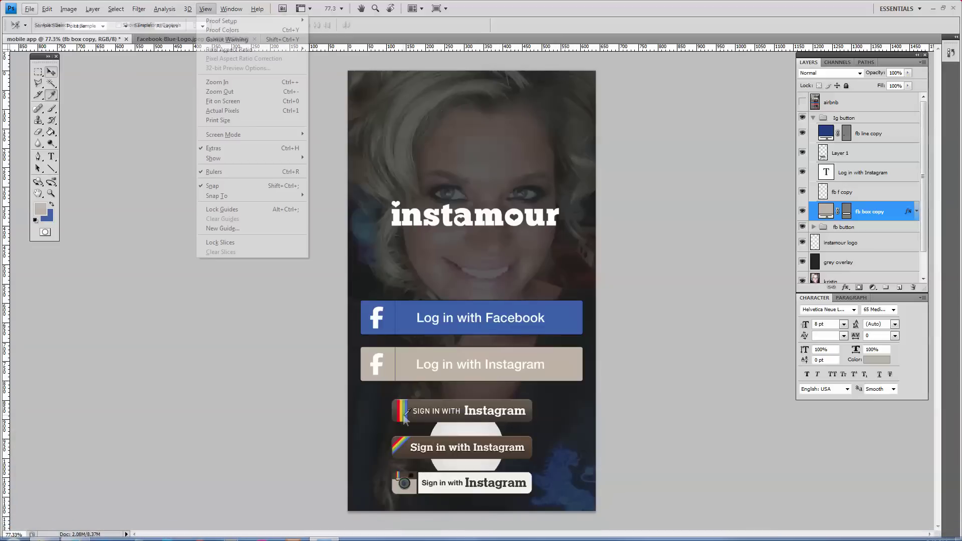
pyautogui.click(402, 416)
pyautogui.scroll(8, 402, 416)
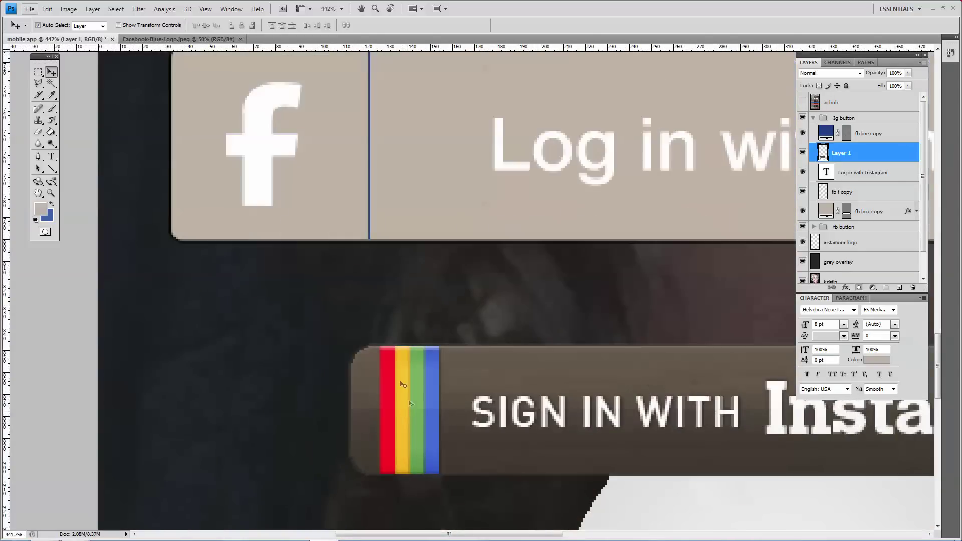
pyautogui.press('i')
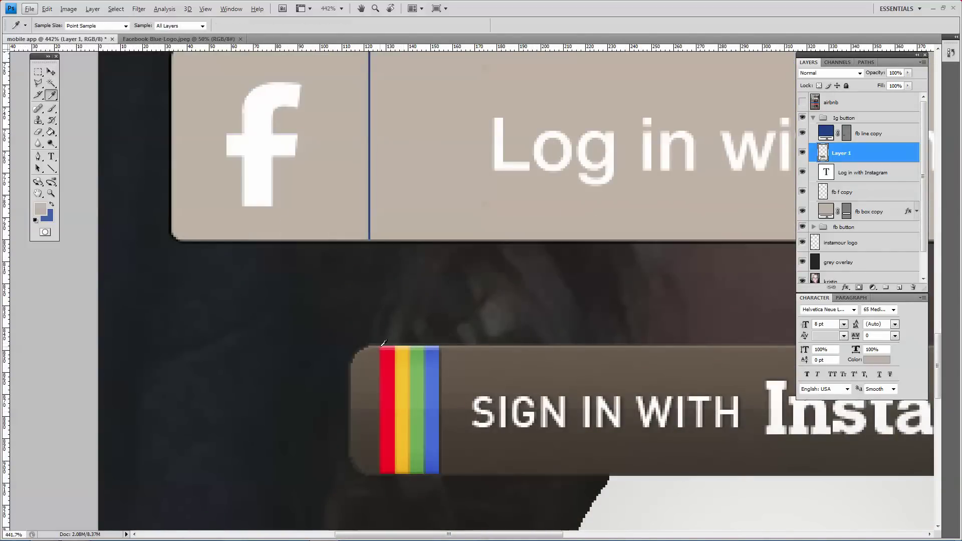
pyautogui.press('m')
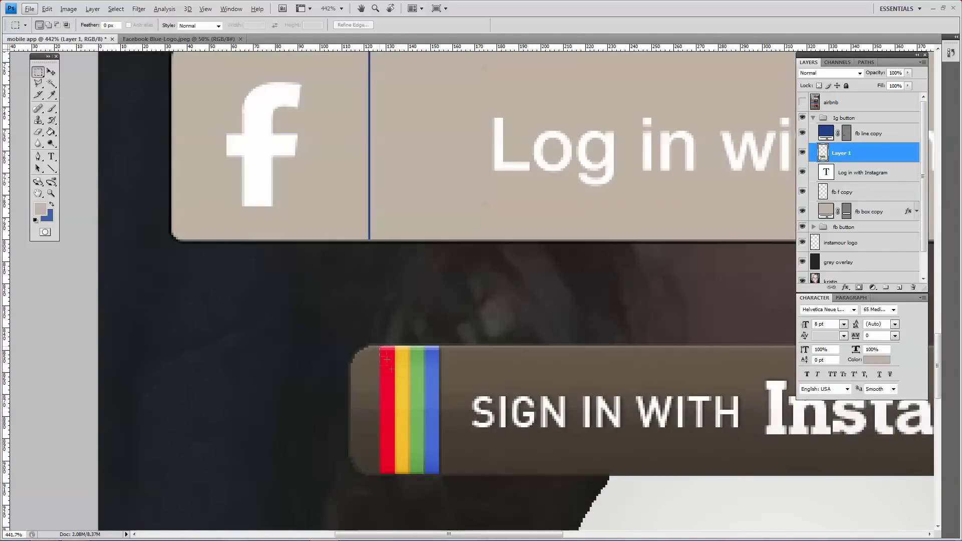
pyautogui.moveTo(430, 413); pyautogui.dragTo(438, 459)
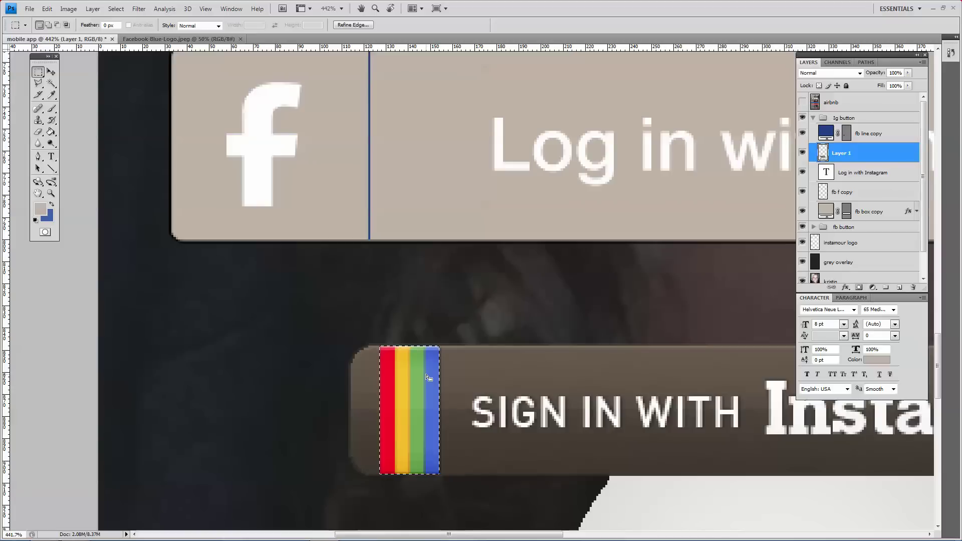
pyautogui.hotkey('ctrl', 'j')
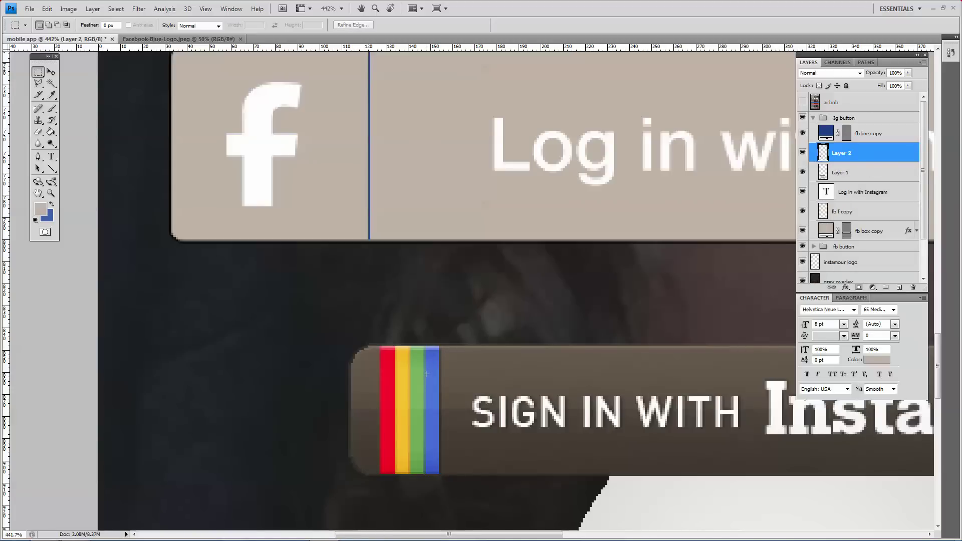
# Move the copied rainbow stripes over the f icon on the Instagram button
pyautogui.press('v')
pyautogui.moveTo(414, 411); pyautogui.dragTo(275, 147)
pyautogui.scroll(2, 283, 155)
pyautogui.scroll(-4, 283, 156)
# Scale the rainbow stripes proportionally to about 150% to span the button's height, and nudge them slightly left
pyautogui.hotkey('alt', 'e')
pyautogui.press('a')
pyautogui.press('s')
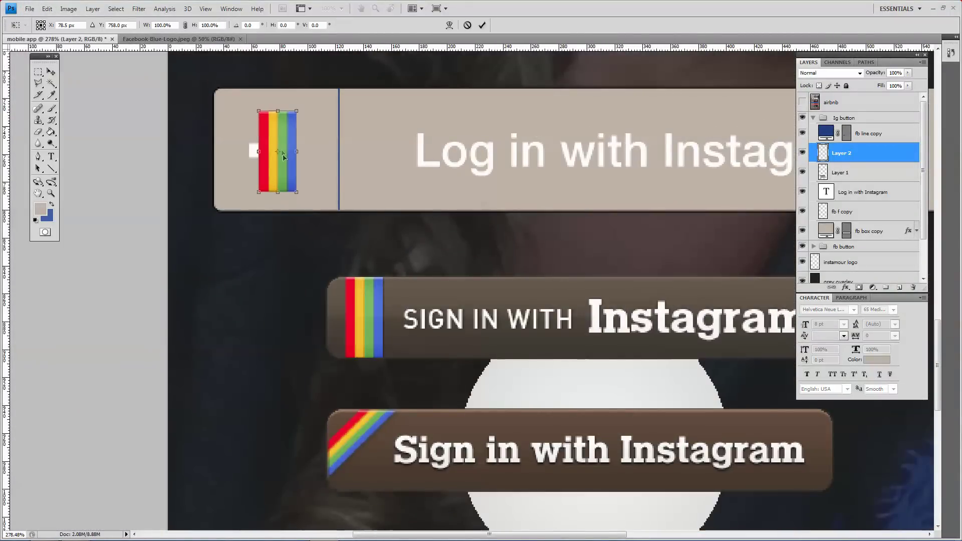
pyautogui.moveTo(259, 111); pyautogui.dragTo(248, 88)
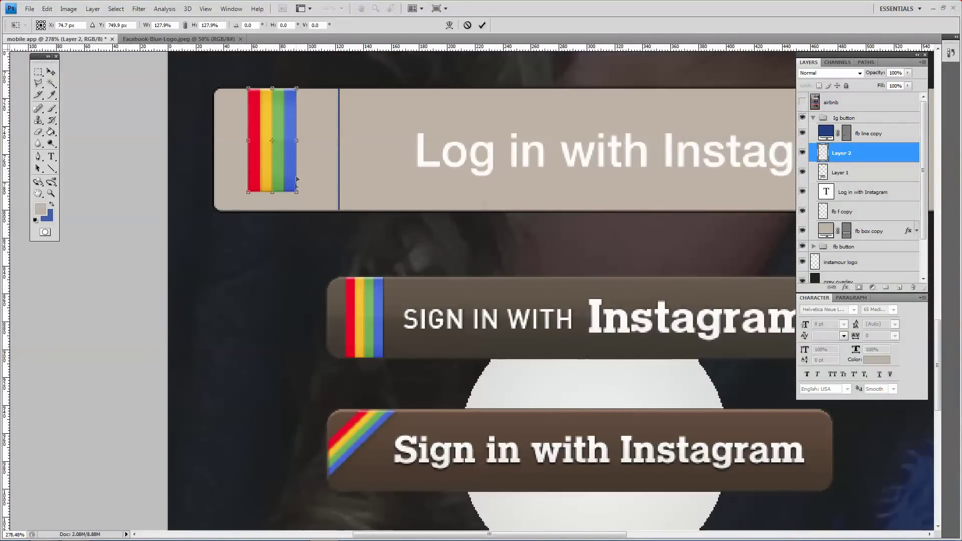
pyautogui.moveTo(297, 193); pyautogui.dragTo(307, 212)
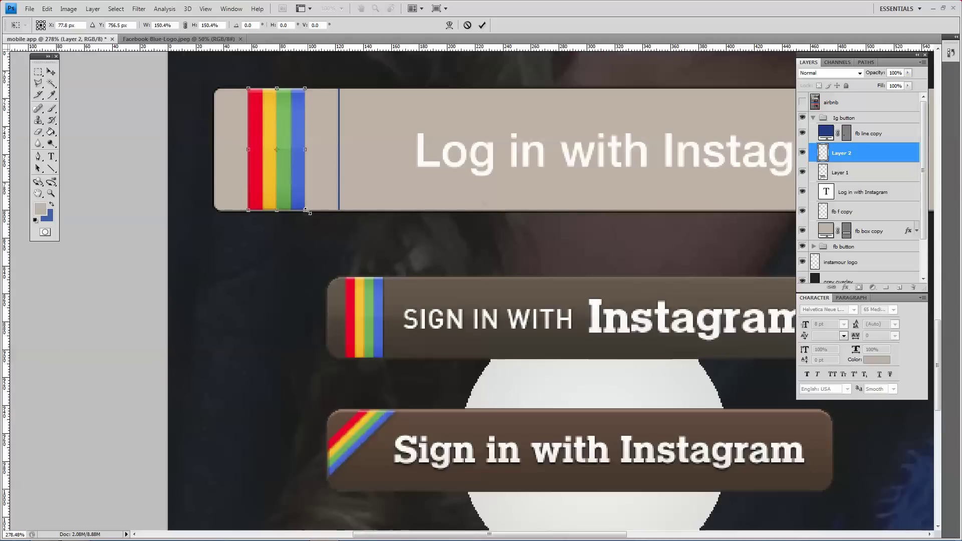
pyautogui.press('Return')
pyautogui.press('Left')
pyautogui.press('Left')
pyautogui.press('Left')
pyautogui.press('Left')
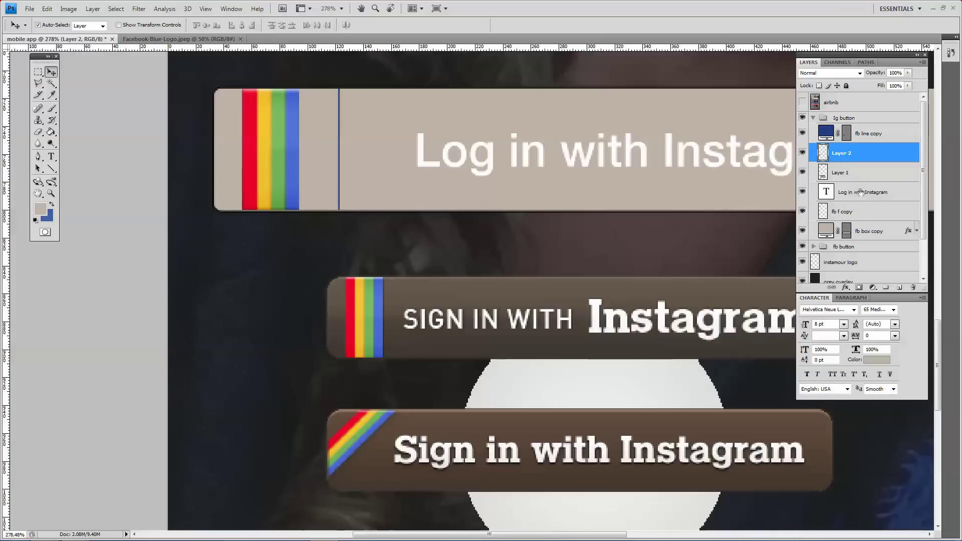
# Delete the reference layer holding the three sample Instagram buttons
pyautogui.click(860, 214)
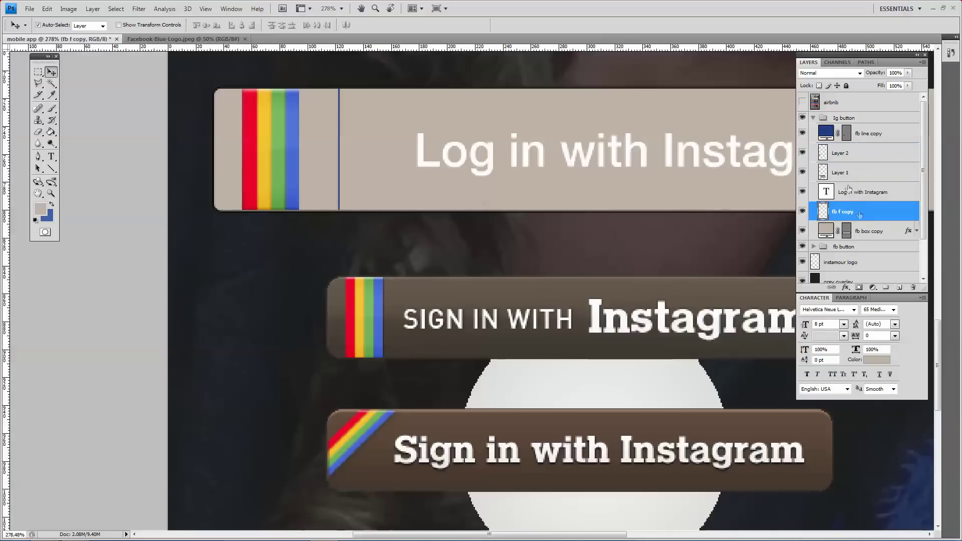
pyautogui.click(804, 174)
pyautogui.click(840, 175)
pyautogui.press('Delete')
# Identify the stripes layer by toggling its visibility and rename it "rainbow"
pyautogui.click(839, 154)
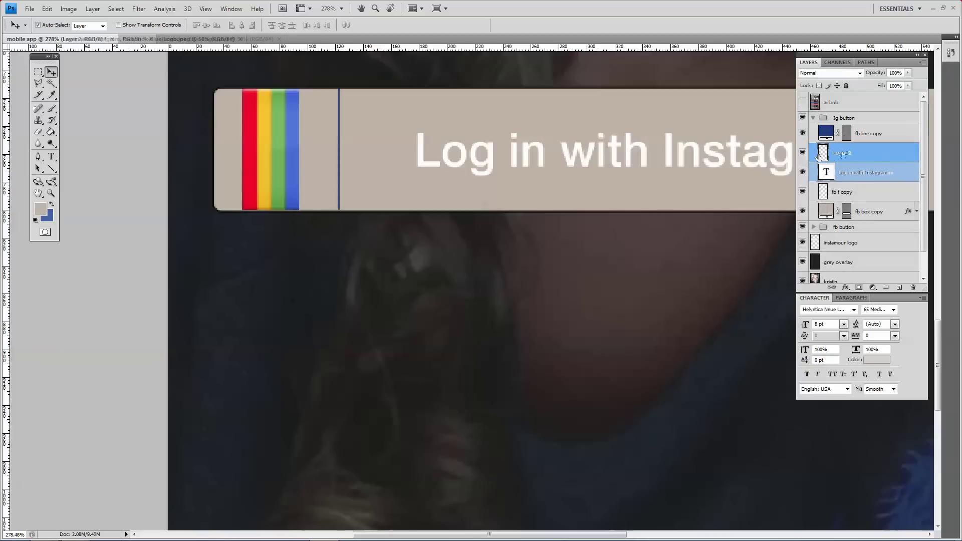
pyautogui.click(802, 152)
pyautogui.click(802, 153)
pyautogui.doubleClick(839, 153)
pyautogui.write('rainbow')
pyautogui.press('Return')
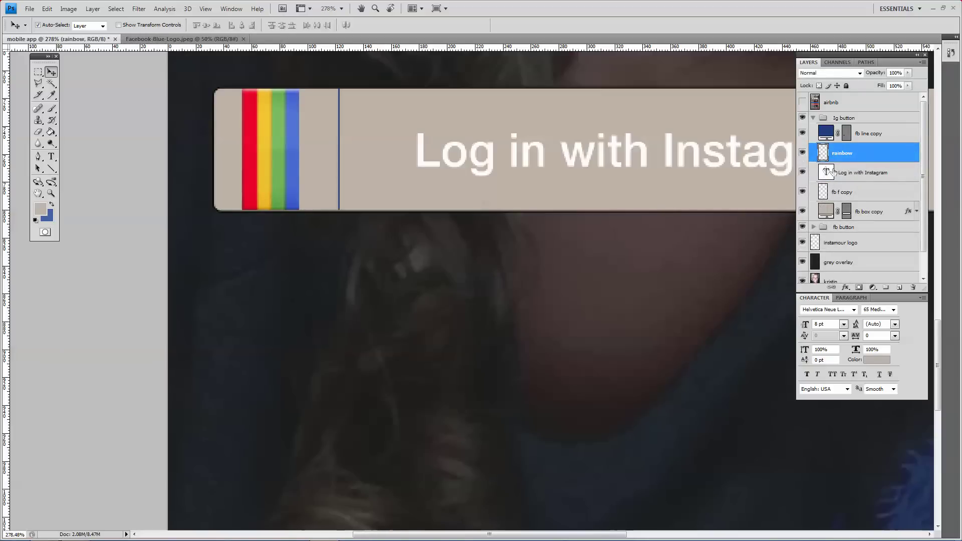
# Hide the rainbow layer, delete the "fb f copy" icon layer beneath it, and show the rainbow again
pyautogui.click(802, 153)
pyautogui.click(838, 195)
pyautogui.press('Delete')
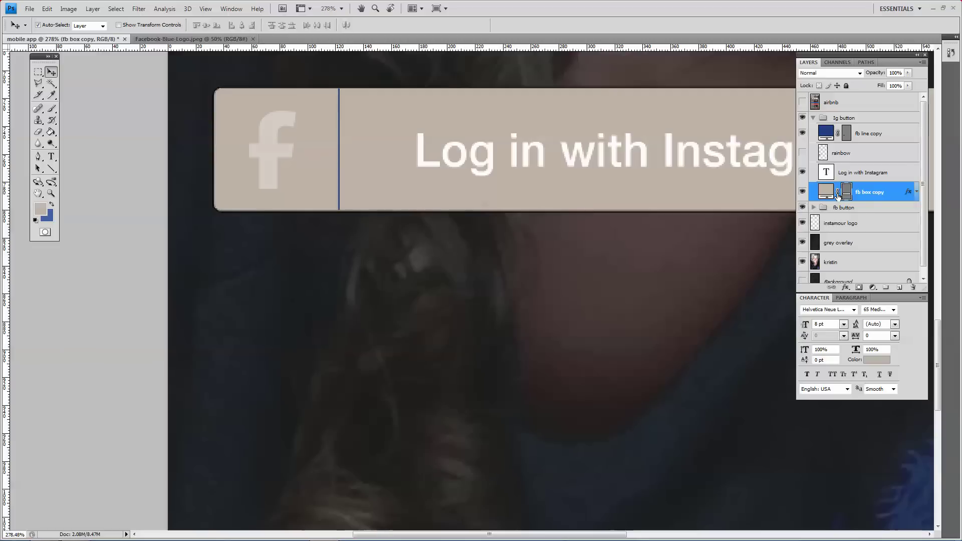
pyautogui.click(802, 153)
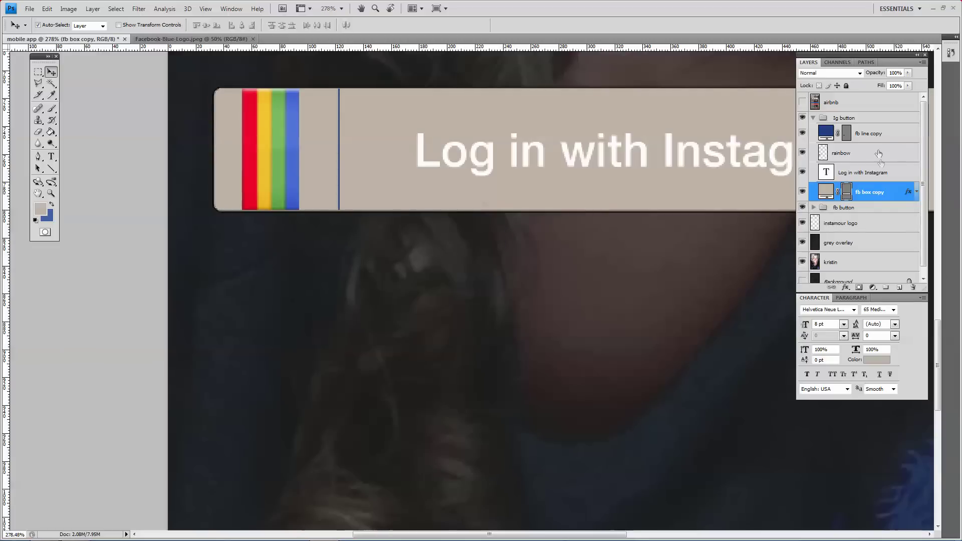
# Recolour the Instagram button's divider line to a dark brown based on the button's beige, and check both buttons
pyautogui.click(884, 135)
pyautogui.doubleClick(830, 132)
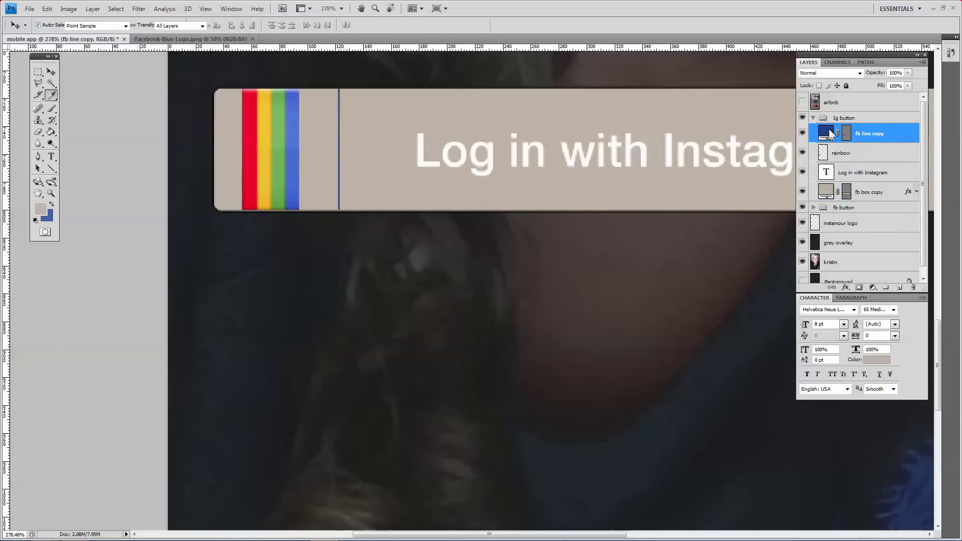
pyautogui.click(388, 145)
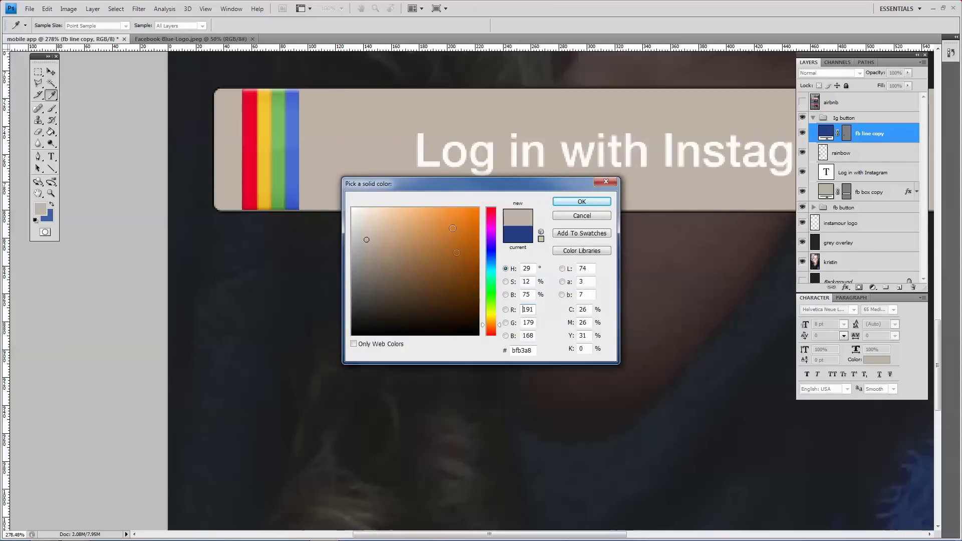
pyautogui.moveTo(418, 266)
pyautogui.mouseDown()
pyautogui.moveTo(479, 304)
pyautogui.moveTo(411, 313)
pyautogui.moveTo(425, 296)
pyautogui.mouseUp()
pyautogui.click(582, 201)
pyautogui.press('v')
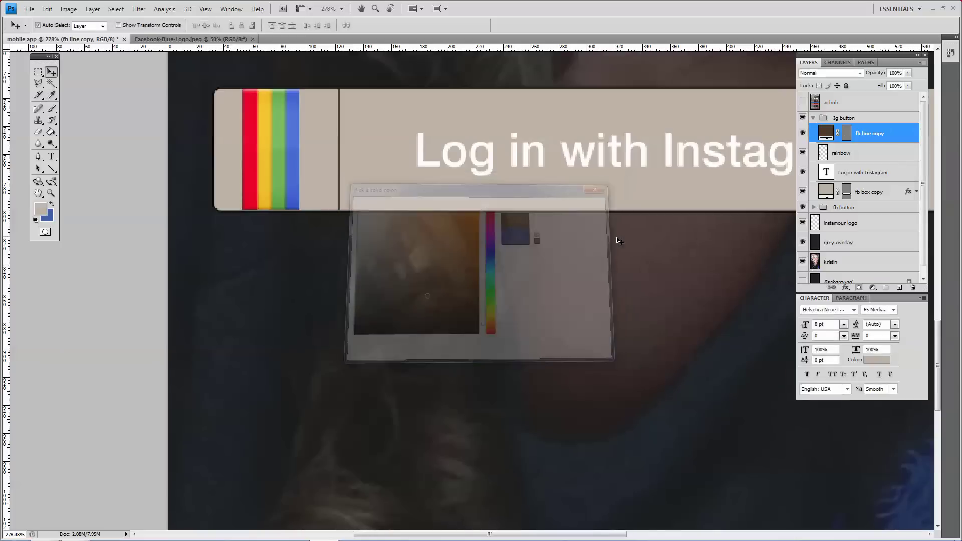
pyautogui.scroll(-5, 615, 243)
pyautogui.scroll(-4, 614, 242)
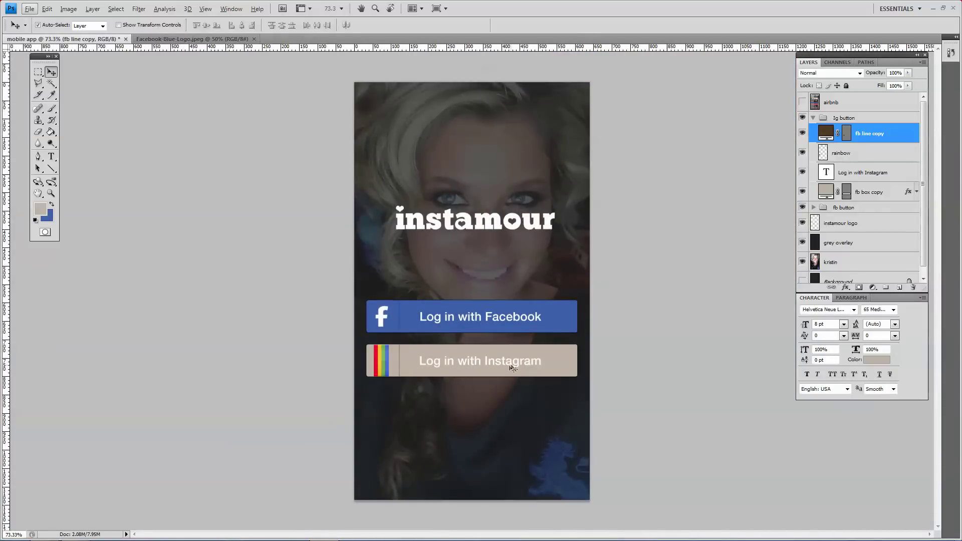
pyautogui.scroll(4, 521, 390)
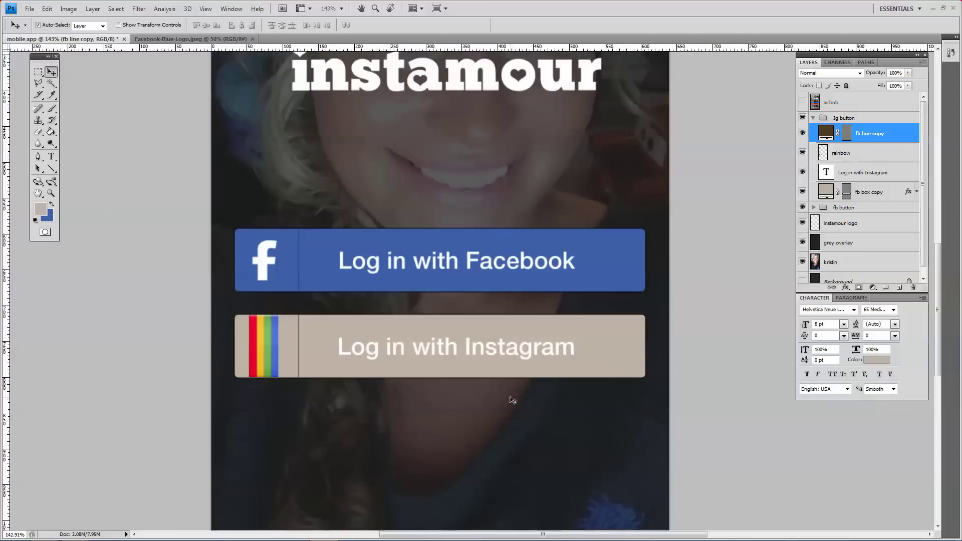
# Recolour the "Log in with Instagram" text to the divider line's dark brown, 4e3621
pyautogui.scroll(1, 507, 396)
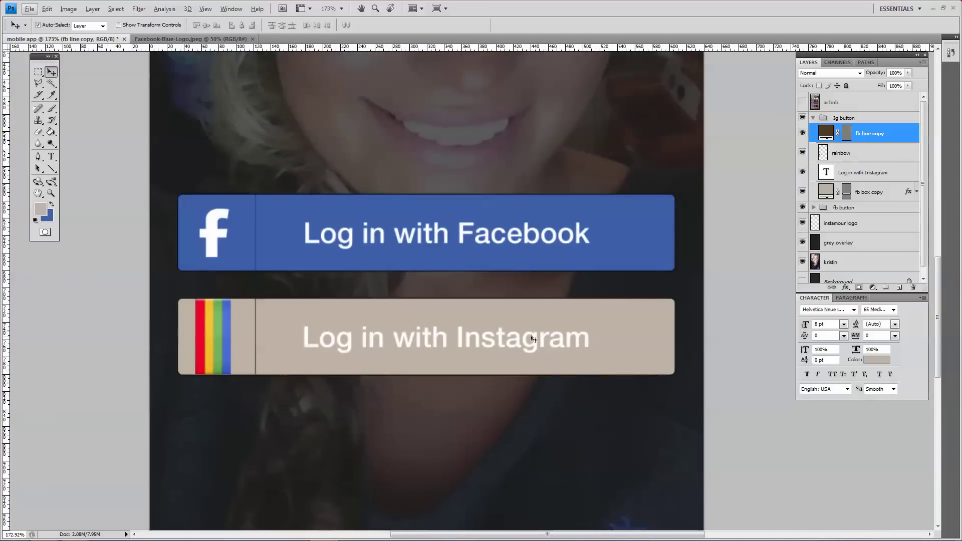
pyautogui.doubleClick(826, 133)
pyautogui.click(522, 350)
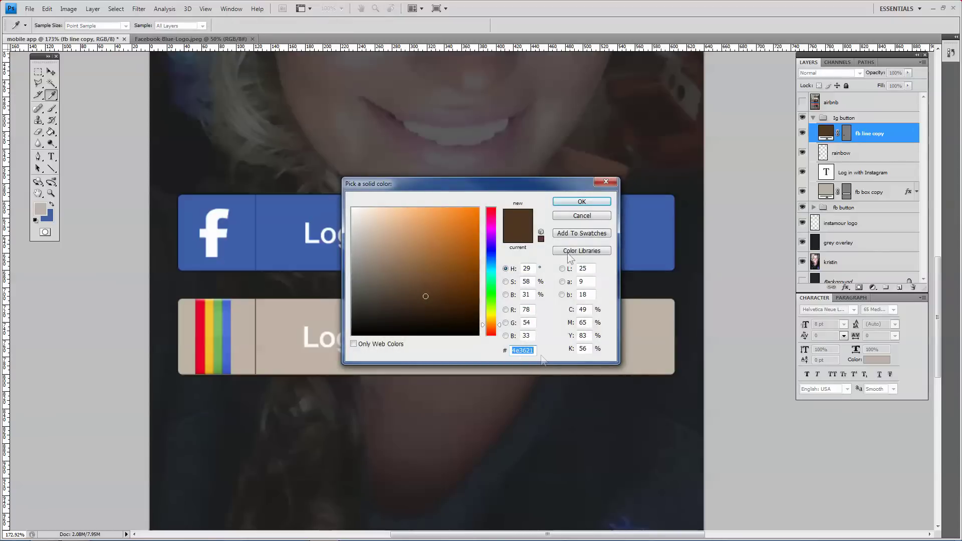
pyautogui.click(579, 216)
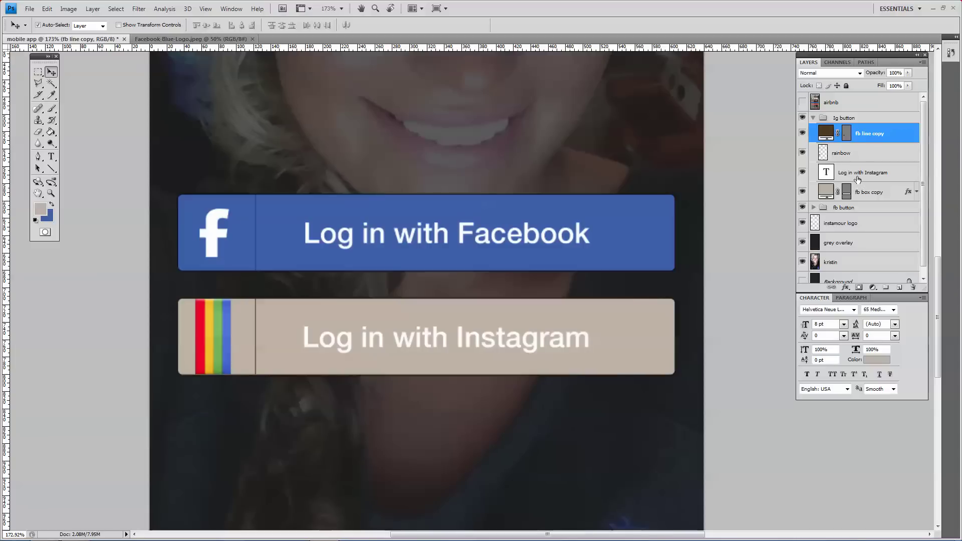
pyautogui.click(857, 176)
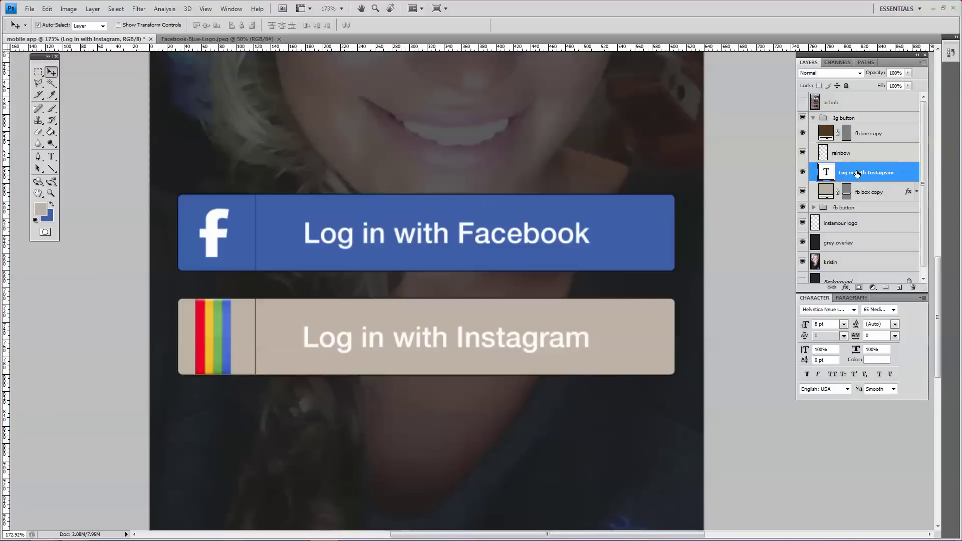
pyautogui.click(876, 359)
pyautogui.doubleClick(521, 351)
pyautogui.write('4e3621')
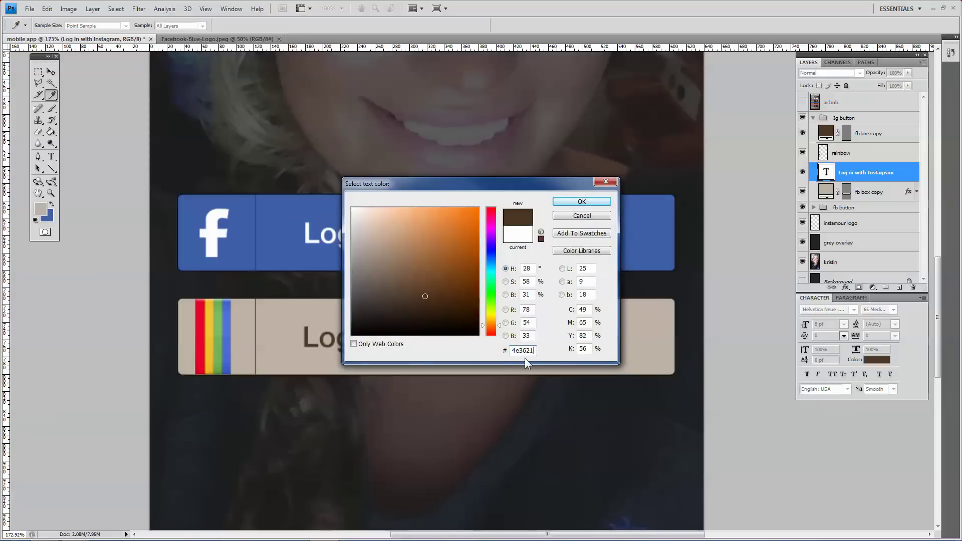
pyautogui.click(589, 203)
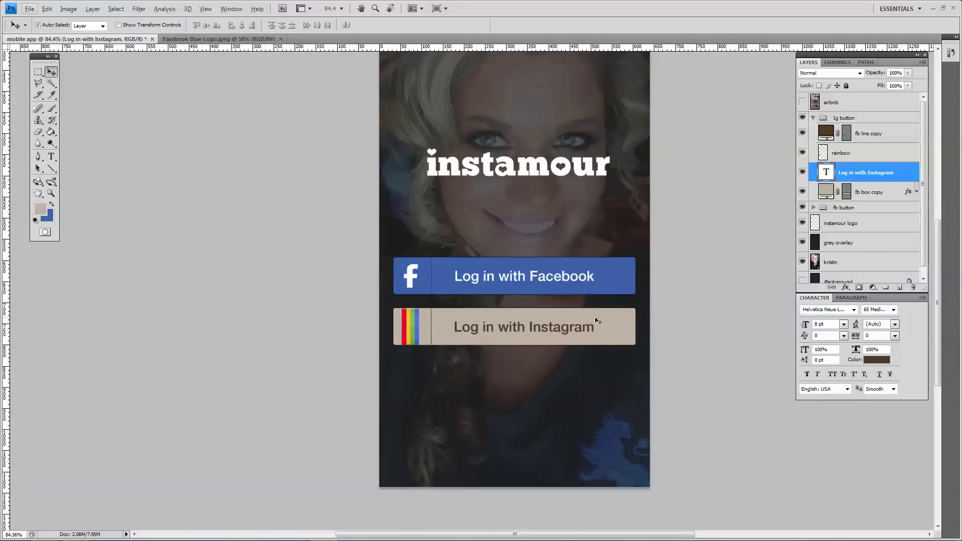
pyautogui.press('alt')
pyautogui.scroll(-2, 592, 327)
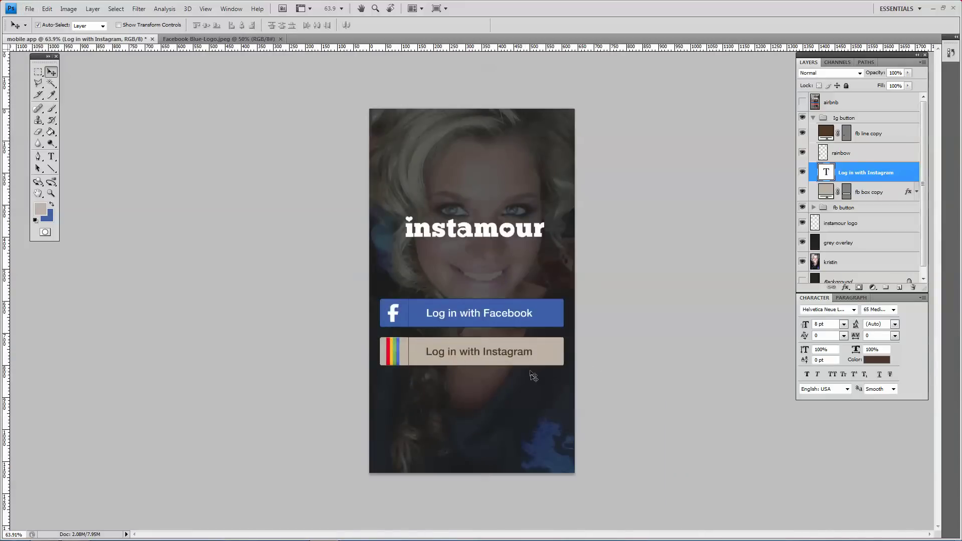
# Add white text reading "or log into your account" and centre it beneath the Instagram button
pyautogui.click(397, 353)
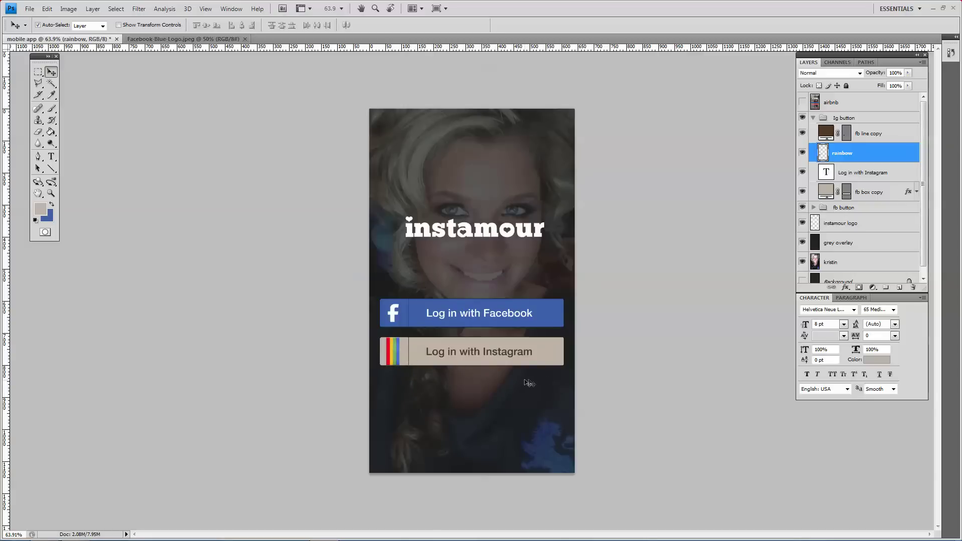
pyautogui.click(440, 395)
pyautogui.press('t')
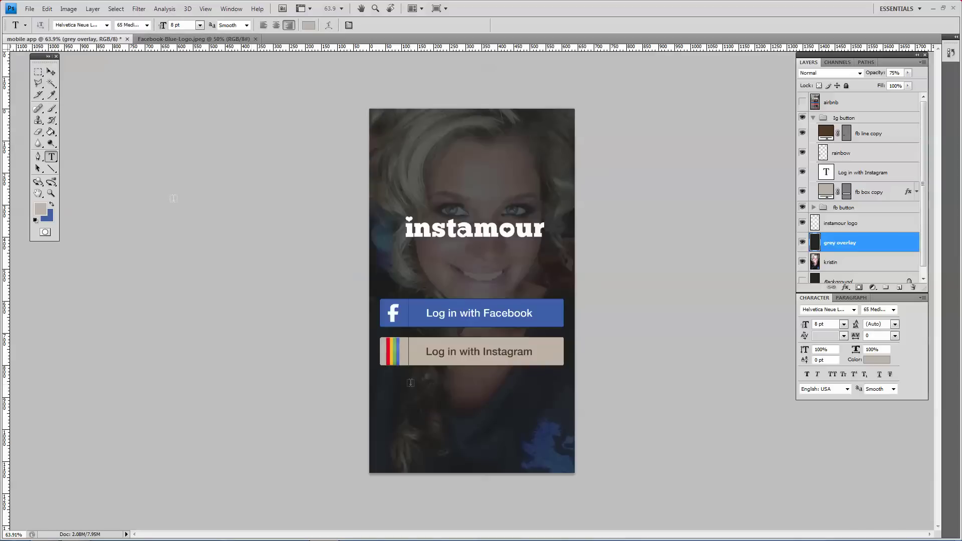
pyautogui.click(42, 209)
pyautogui.click(353, 209)
pyautogui.click(563, 205)
pyautogui.click(411, 388)
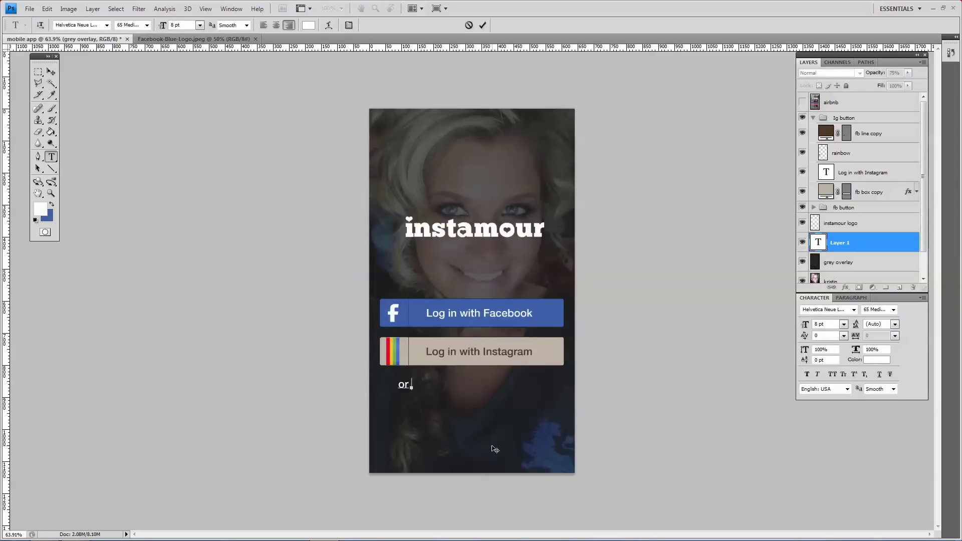
pyautogui.write('or logi into your account')
pyautogui.click(51, 72)
pyautogui.moveTo(403, 385); pyautogui.dragTo(515, 390)
# Set the "or log into your account" text to 6 pt, underline it, and recentre it closer beneath the Instagram button
pyautogui.click(843, 324)
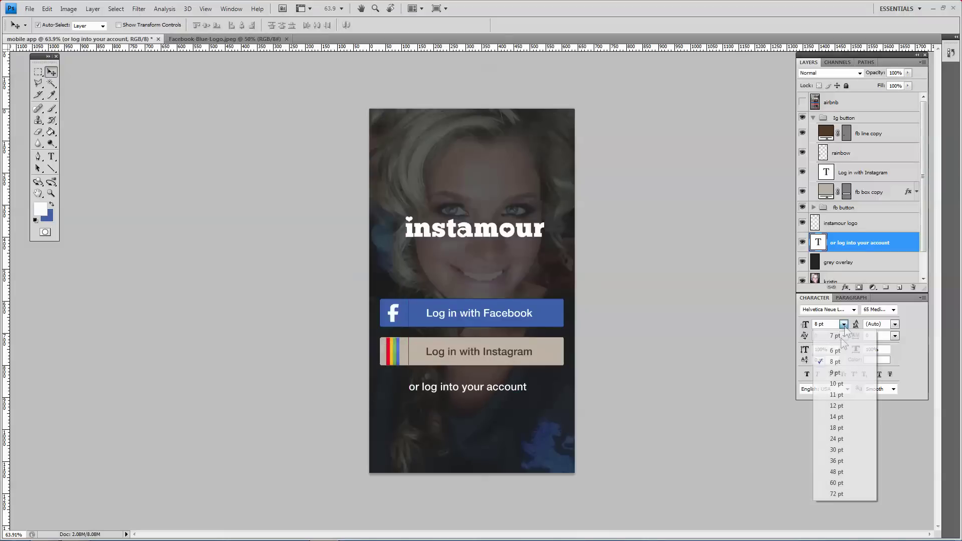
pyautogui.click(835, 351)
pyautogui.click(879, 374)
pyautogui.moveTo(498, 389); pyautogui.dragTo(489, 391)
pyautogui.hotkey('shift', 'Up')
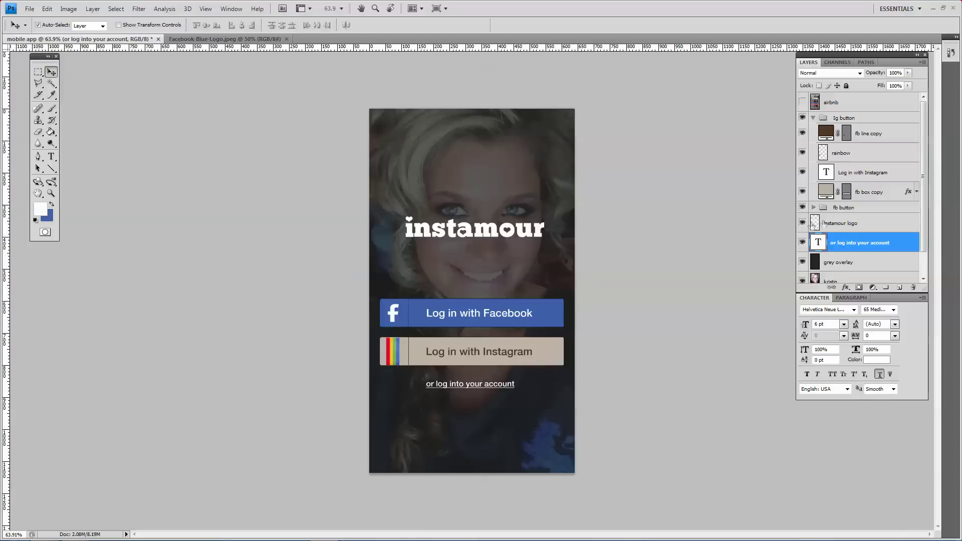
# Collapse the Instagram button group and move the whole group down 30 px to widen the gap below the Facebook button
pyautogui.click(813, 118)
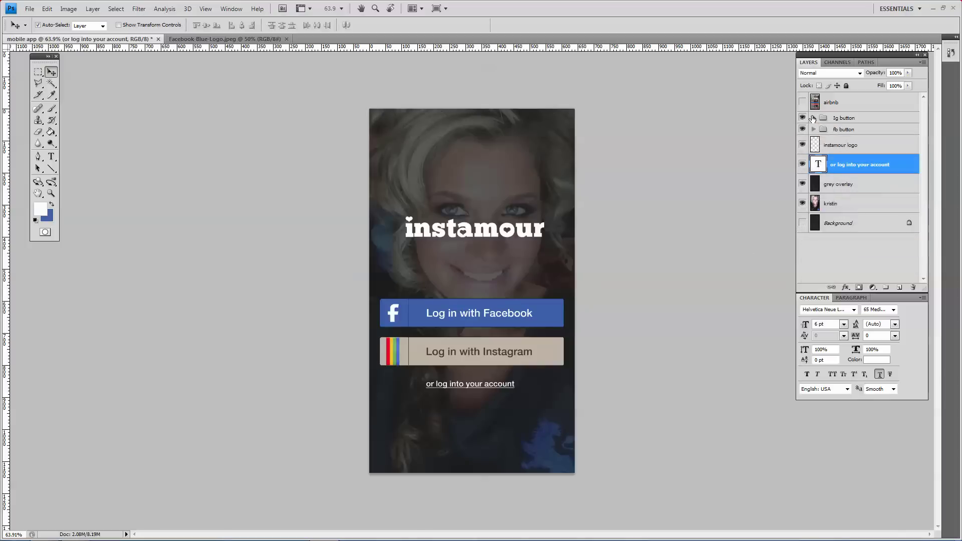
pyautogui.click(842, 122)
pyautogui.hotkey('shift', 'Down')
pyautogui.hotkey('shift', 'Down')
pyautogui.hotkey('shift', 'Down')
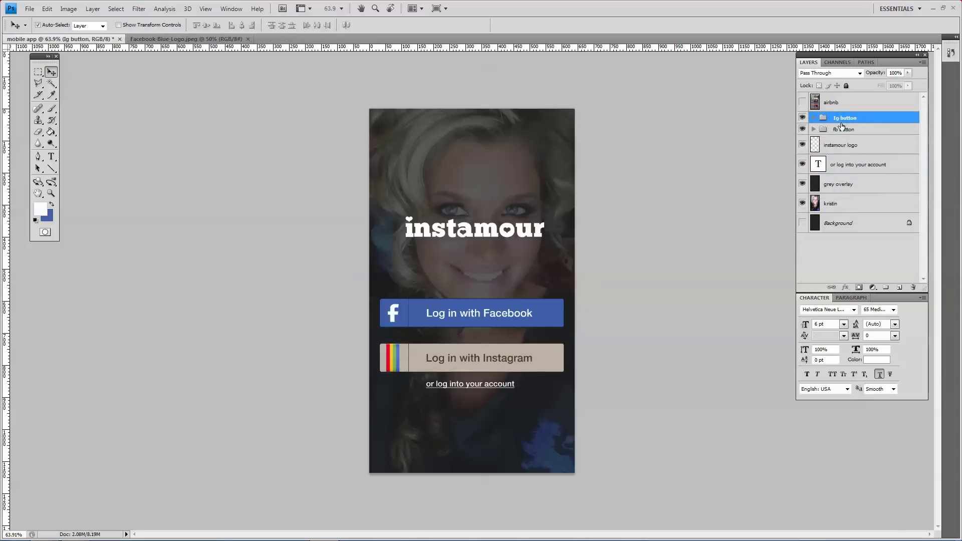
# Move the "or log into your account" text down 40 px to restore its spacing below the Instagram button
pyautogui.click(846, 167)
pyautogui.hotkey('shift', 'Down')
pyautogui.hotkey('shift', 'Down')
pyautogui.hotkey('shift', 'Down')
pyautogui.hotkey('shift', 'Down')
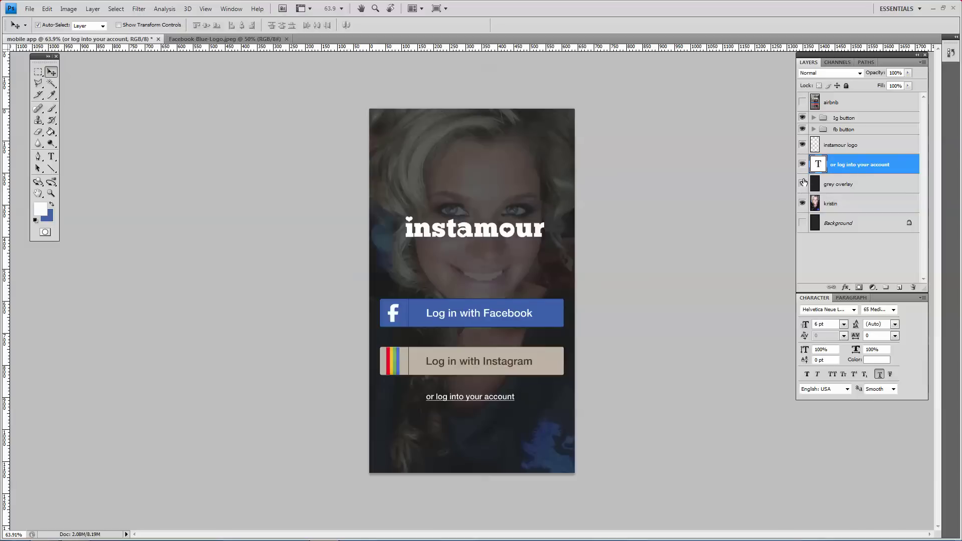
# Hide the account text, the logo and both button groups, and open Save for Web & Devices for the background alone
pyautogui.moveTo(803, 167); pyautogui.dragTo(802, 117)
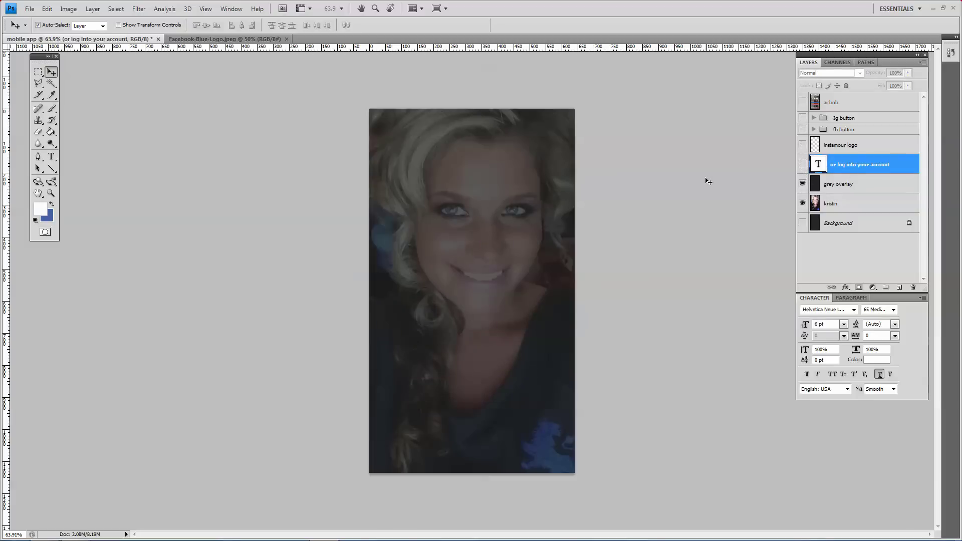
pyautogui.hotkey('alt', 'f')
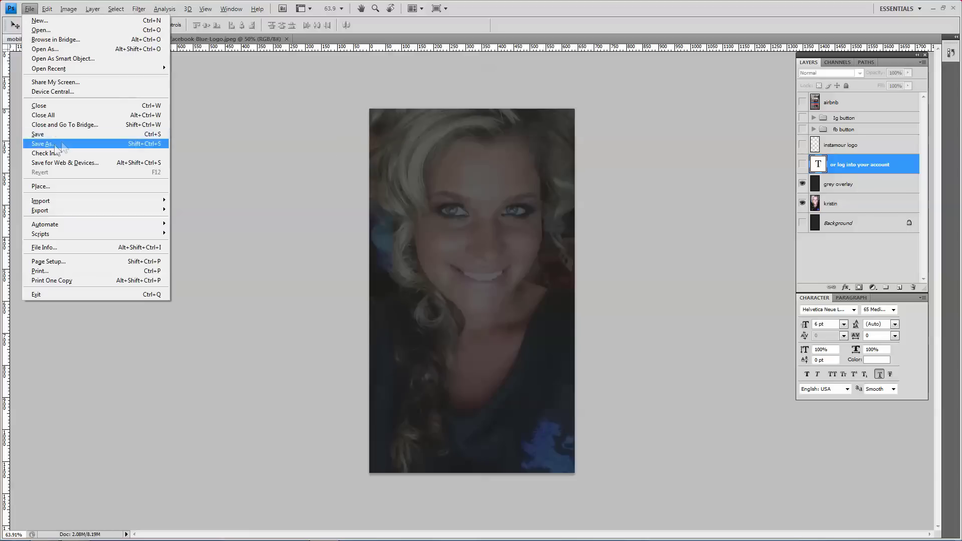
pyautogui.click(60, 163)
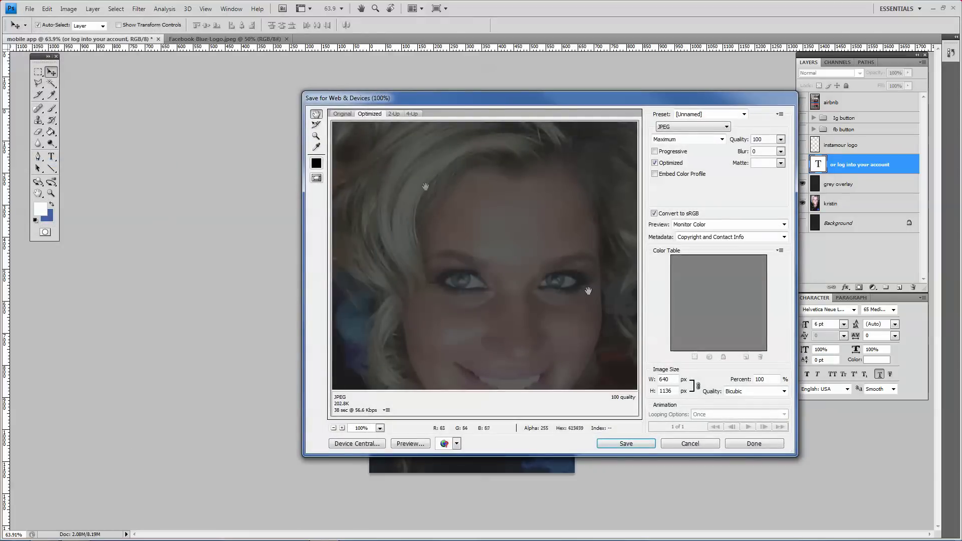
pyautogui.click(626, 444)
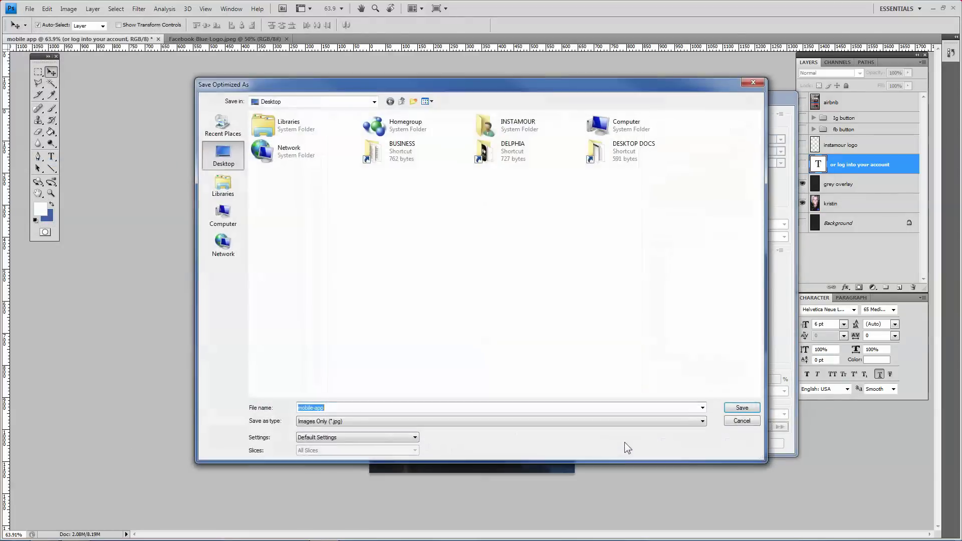
pyautogui.press('End')
pyautogui.write('-b')
pyautogui.press('Tab')
pyautogui.press('Escape')
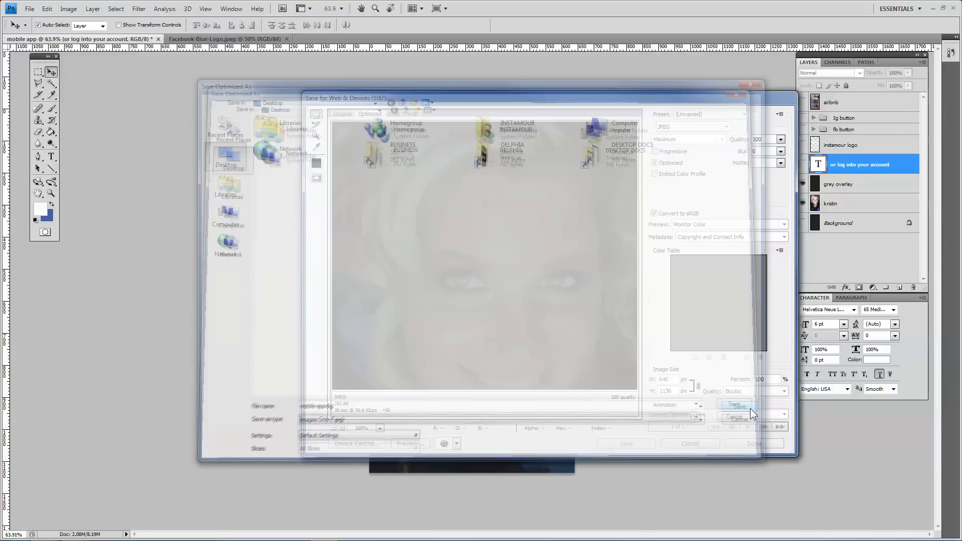
# Export the background as a PNG-24 named "mobile-app-bg" into a new Desktop folder called "mobile app"
pyautogui.click(687, 128)
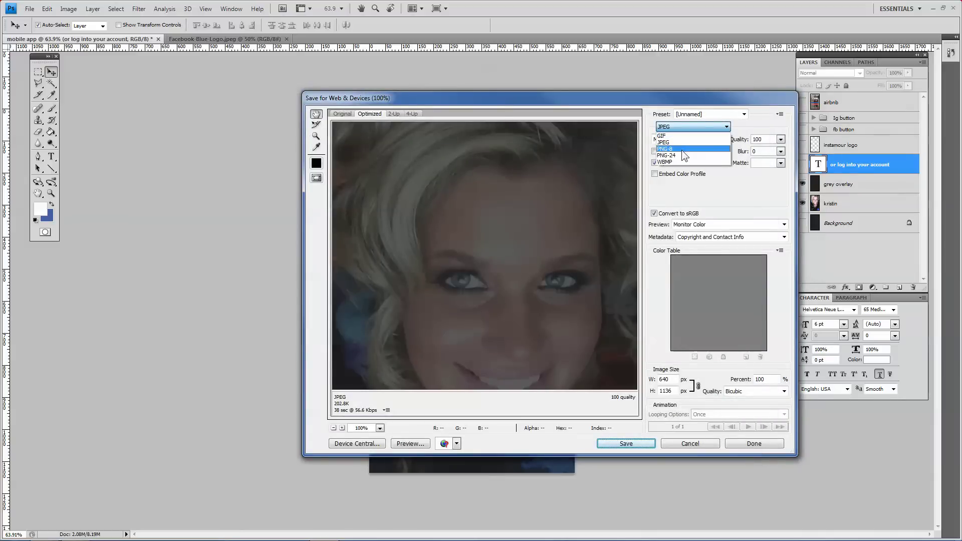
pyautogui.click(685, 155)
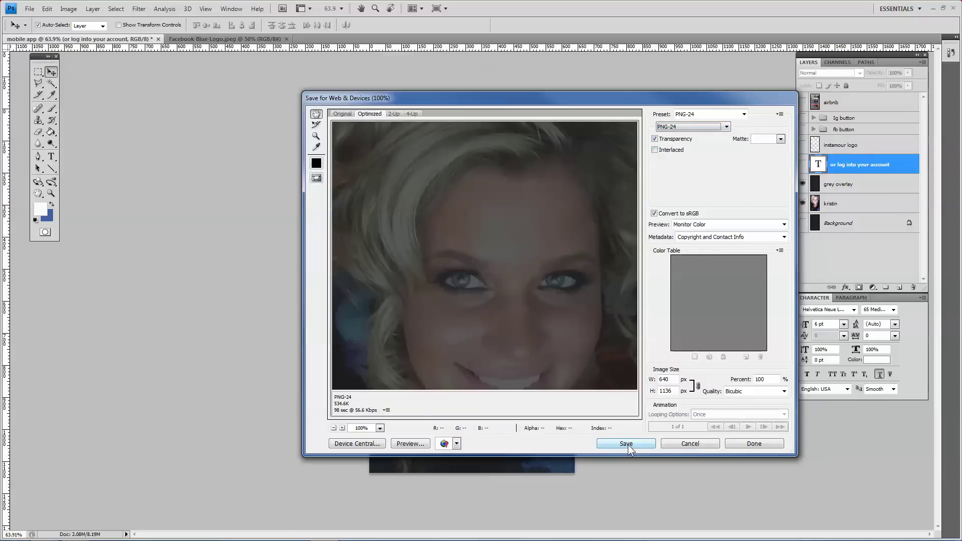
pyautogui.click(626, 444)
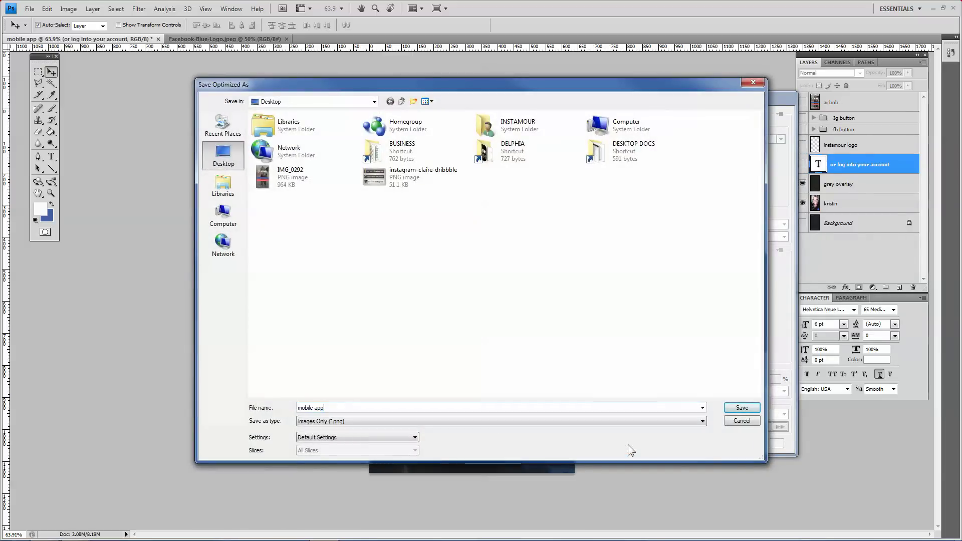
pyautogui.write('-bg')
pyautogui.click(413, 101)
pyautogui.write('mobile app')
pyautogui.press('Return')
pyautogui.press('Return')
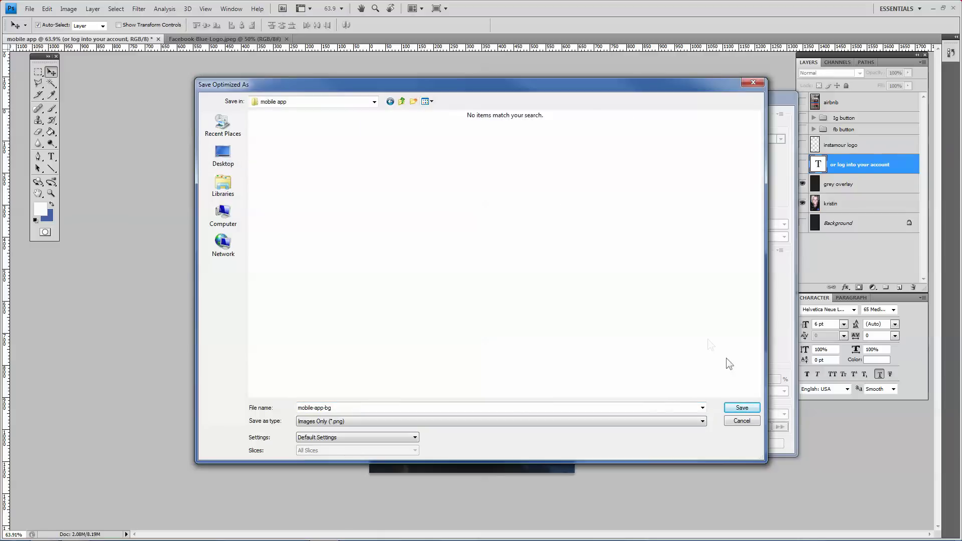
pyautogui.click(741, 407)
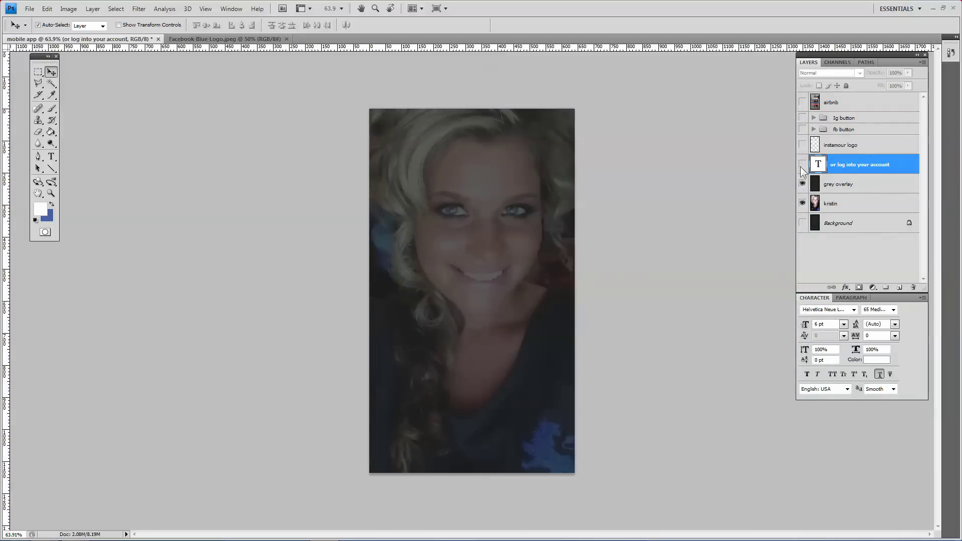
# Show the Facebook button group, the Instagram button group and the instamour logo again
pyautogui.click(803, 130)
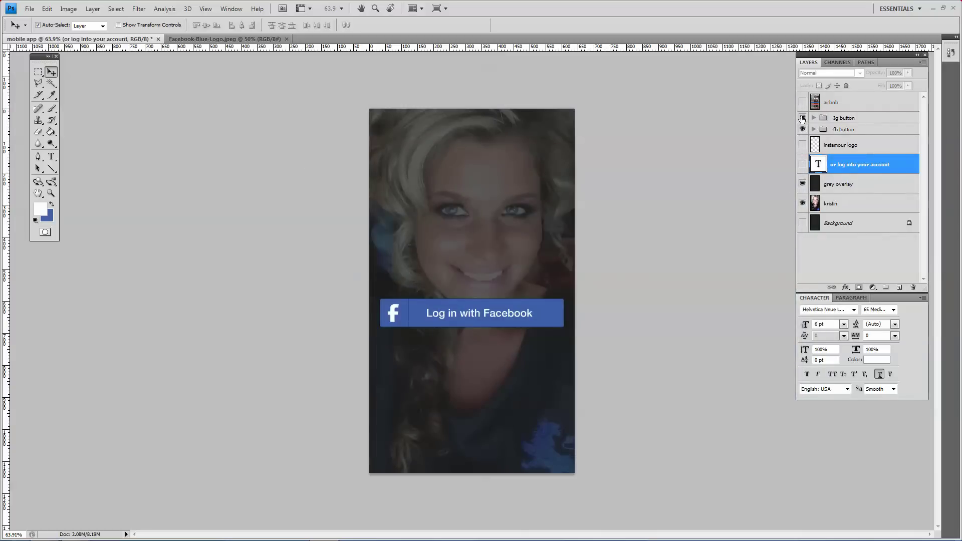
pyautogui.click(802, 118)
pyautogui.click(802, 145)
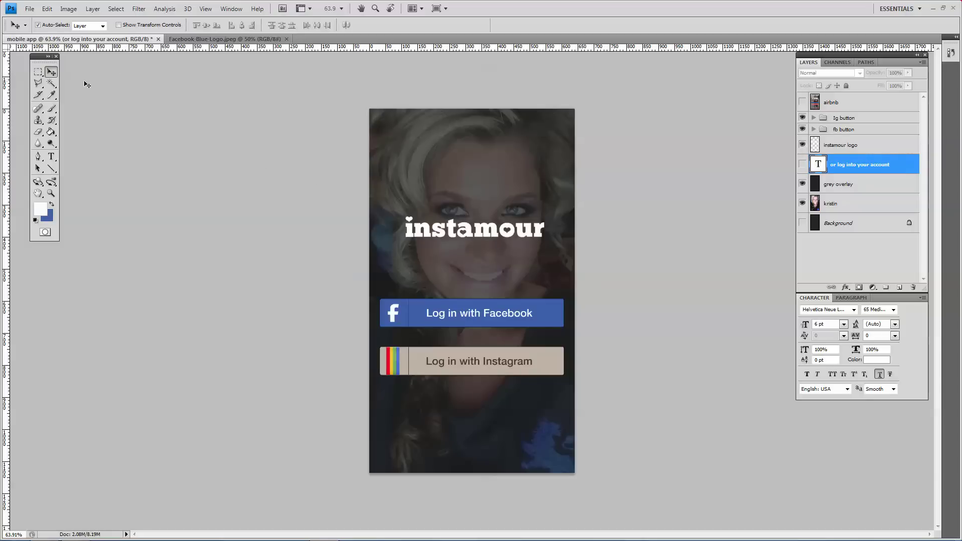
# Draw separate slices around the instamour logo, the Facebook button and the Instagram button
pyautogui.click(39, 97)
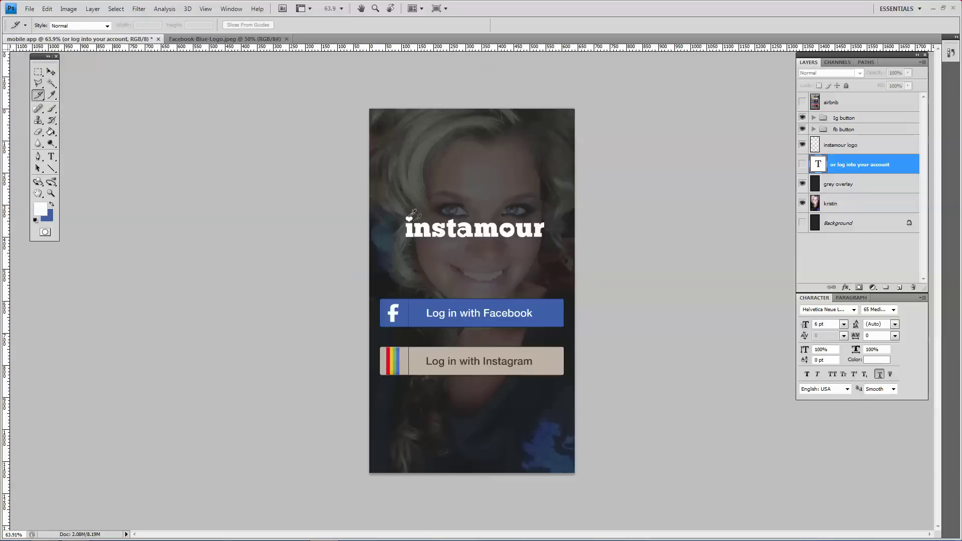
pyautogui.moveTo(399, 211); pyautogui.dragTo(548, 245)
pyautogui.moveTo(375, 293); pyautogui.dragTo(568, 332)
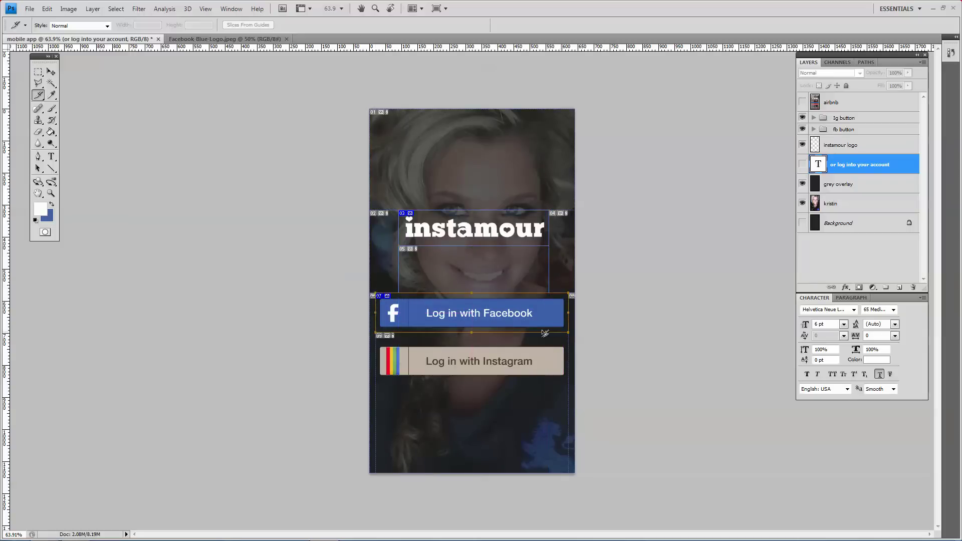
pyautogui.moveTo(377, 341); pyautogui.dragTo(568, 383)
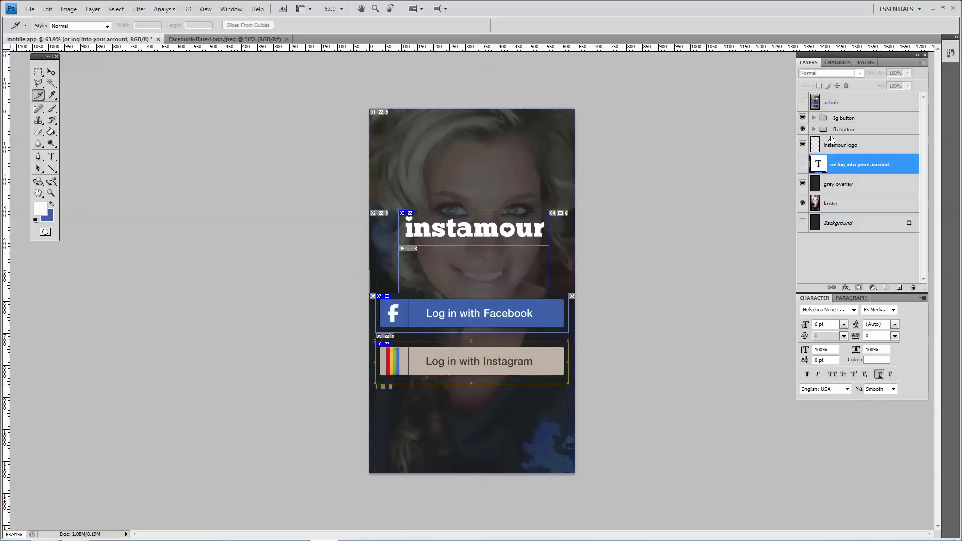
# Hide the grey overlay and kristin layers so only the instamour logo and both login buttons sit on transparency
pyautogui.click(802, 165)
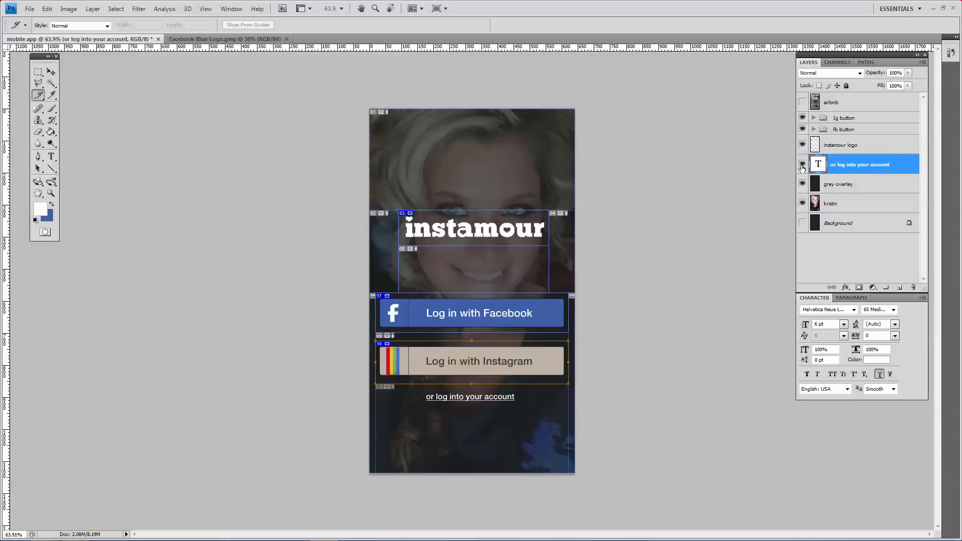
pyautogui.click(802, 165)
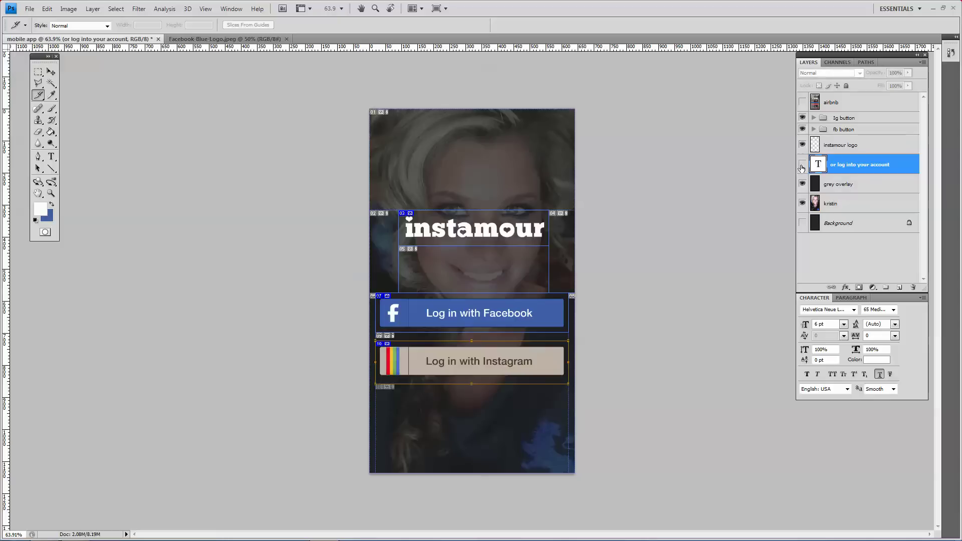
pyautogui.click(802, 203)
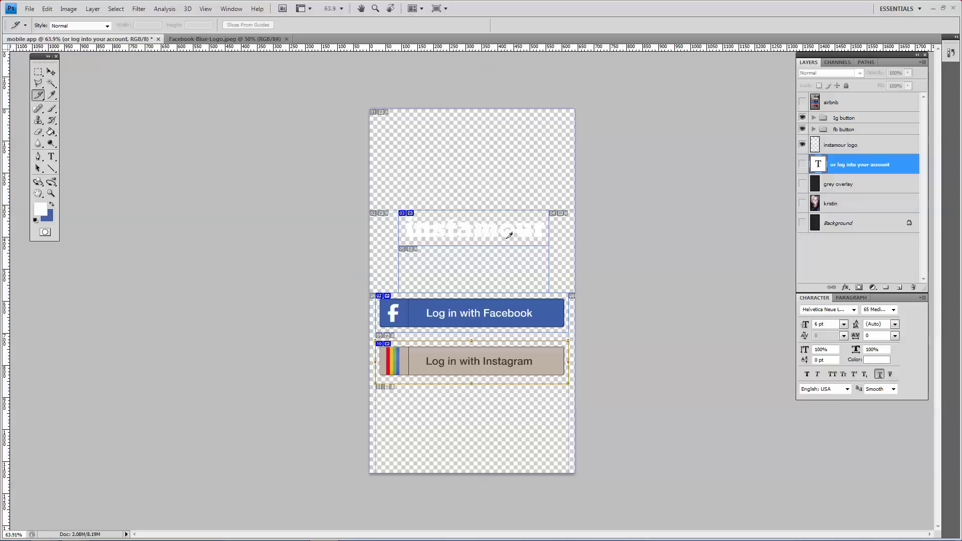
# Export all slices for the web as transparent PNG-24 images named "buttons" into the "mobile app" folder
pyautogui.click(30, 8)
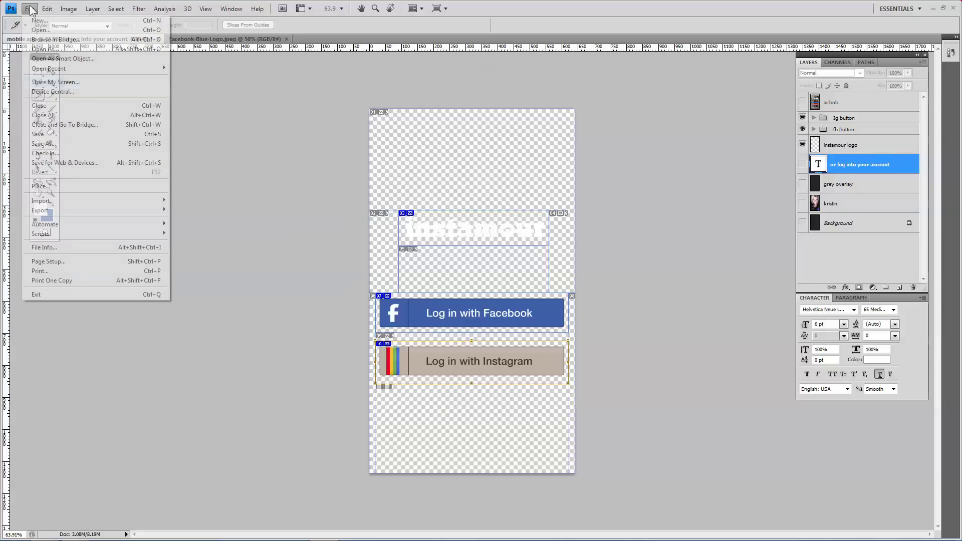
pyautogui.click(62, 163)
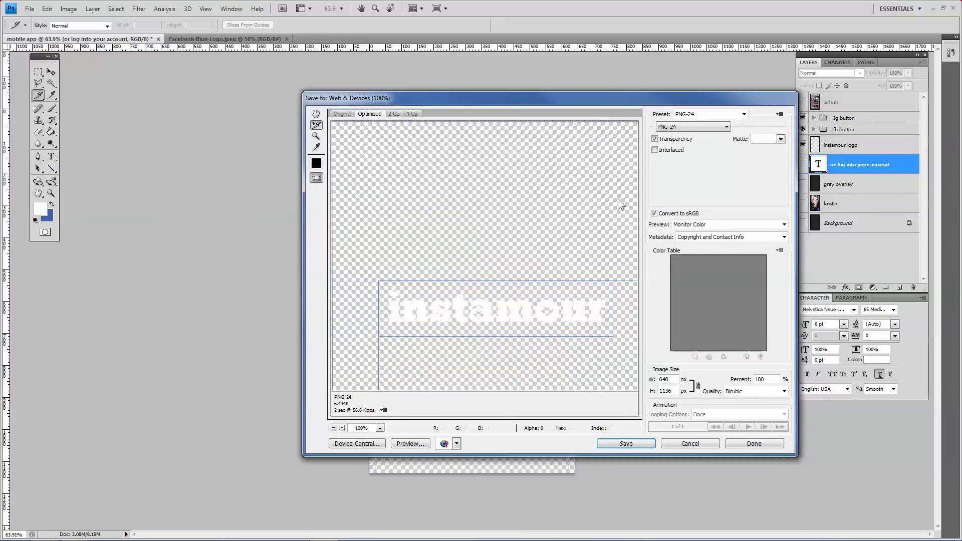
pyautogui.click(646, 443)
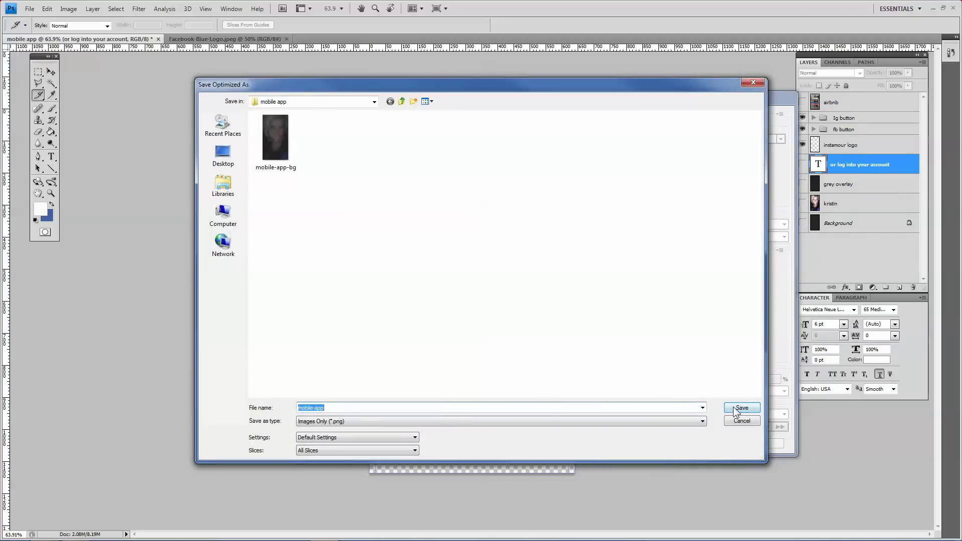
pyautogui.click(741, 408)
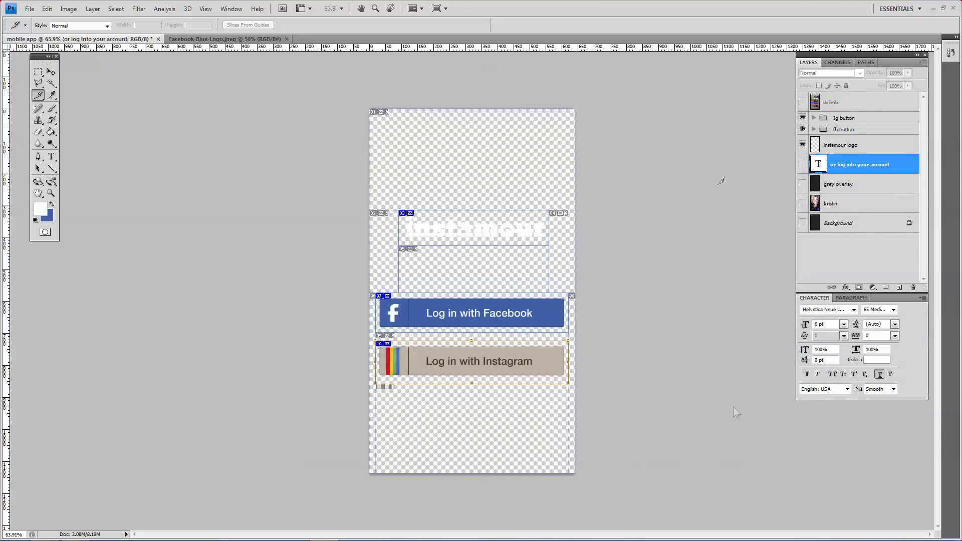
# Minimise Photoshop, close the GRAPHICS folder window and open the images subfolder of the Desktop's "mobile app" folder
pyautogui.click(932, 8)
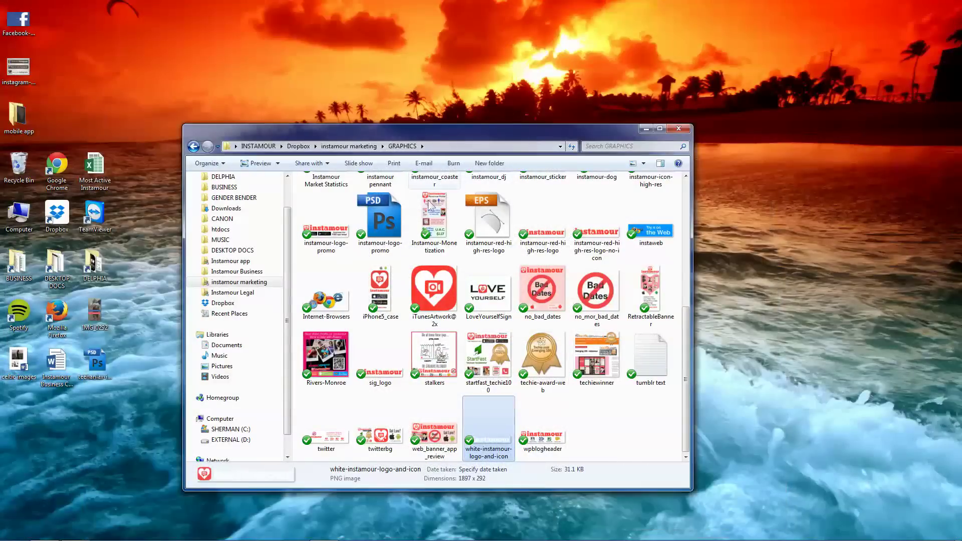
pyautogui.click(678, 129)
pyautogui.doubleClick(33, 120)
pyautogui.doubleClick(329, 202)
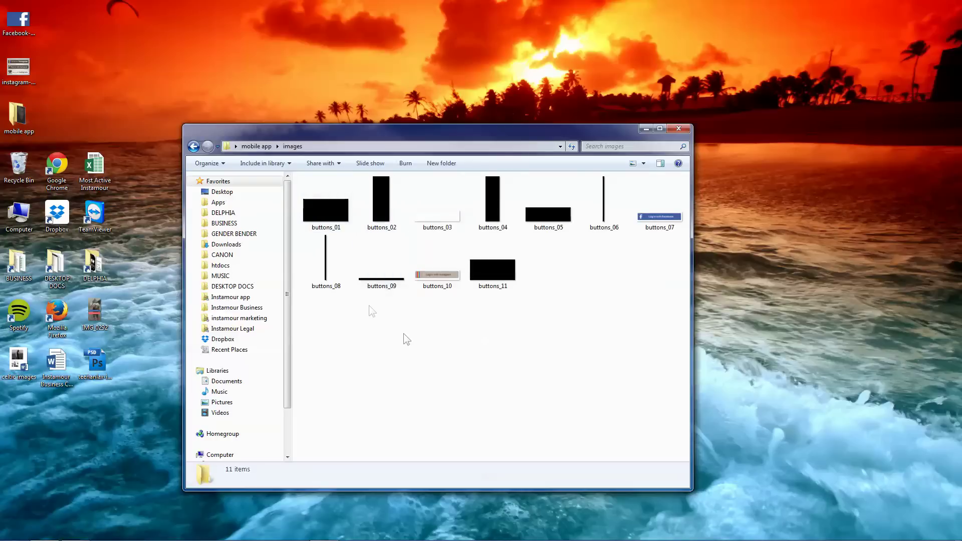
# Delete the blank slice images buttons_01, buttons_02, buttons_08 and buttons_09 from the images folder
pyautogui.click(438, 217)
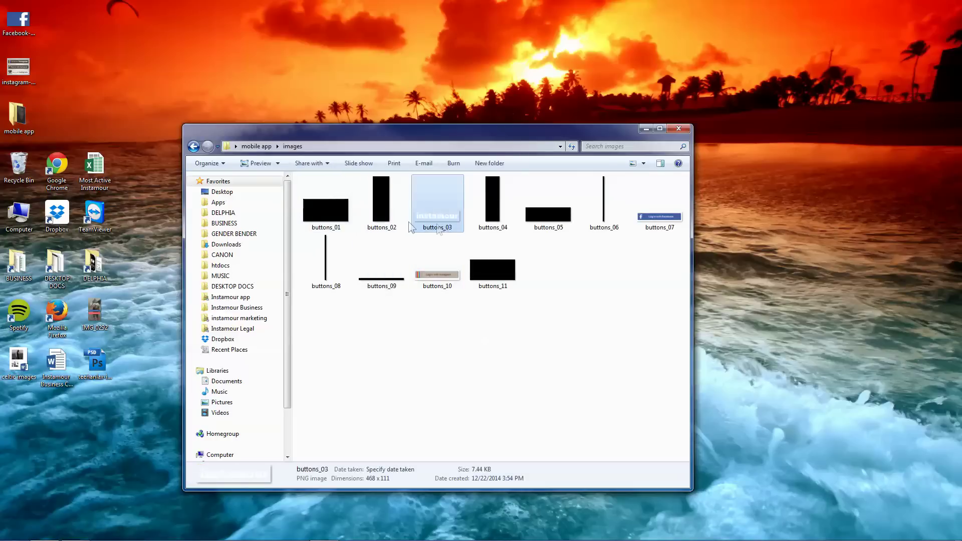
pyautogui.click(346, 219)
pyautogui.click(399, 216)
pyautogui.moveTo(389, 314); pyautogui.dragTo(317, 199)
pyautogui.press('Delete')
pyautogui.press('Return')
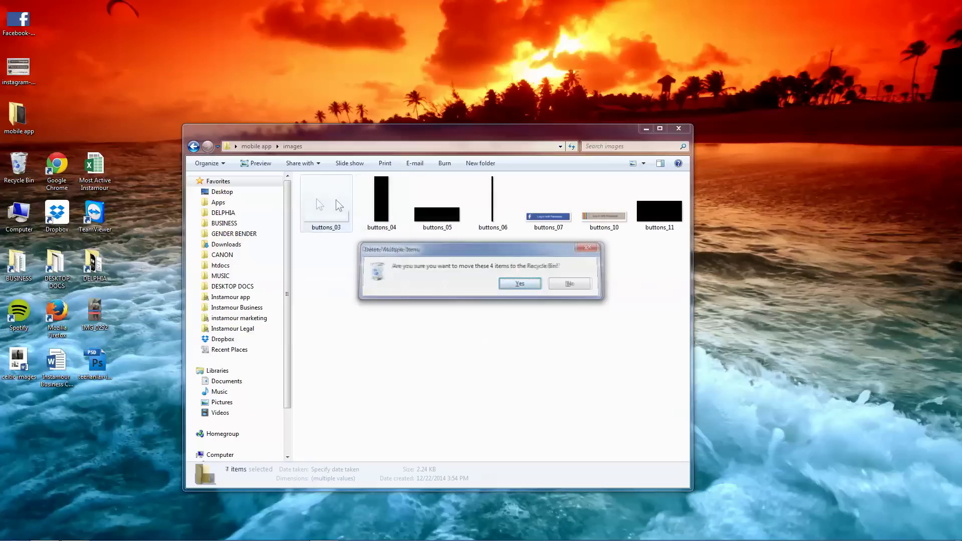
# Delete the remaining blank slices buttons_04, buttons_05, buttons_06 and buttons_11, keeping the logo and both login button images
pyautogui.click(391, 219)
pyautogui.keyDown('shift'); pyautogui.click(493, 211); pyautogui.keyUp('shift')
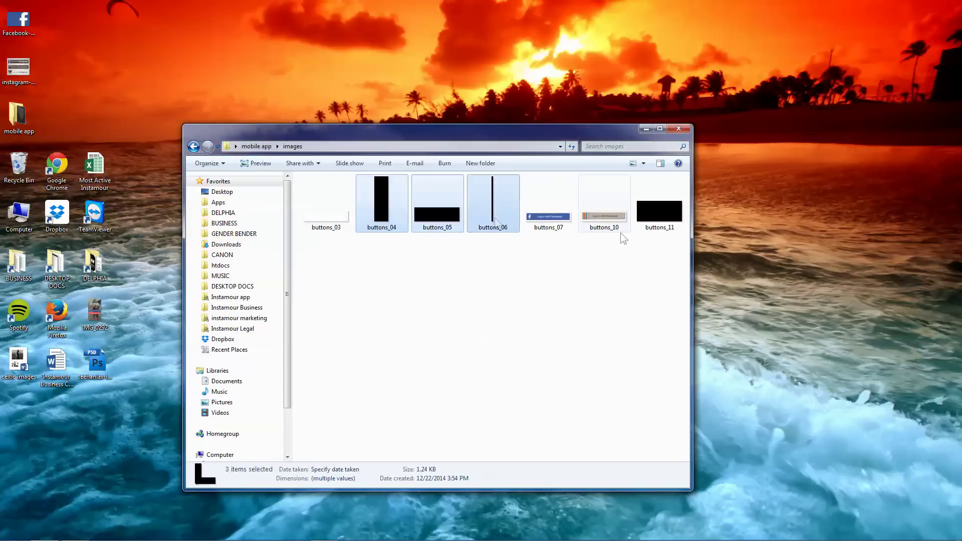
pyautogui.keyDown('ctrl'); pyautogui.click(657, 221); pyautogui.keyUp('ctrl')
pyautogui.press('Delete')
pyautogui.press('Return')
# Examine the exported logo, Facebook button and Instagram button images in Windows Photo Viewer, and close the viewer
pyautogui.press('Return')
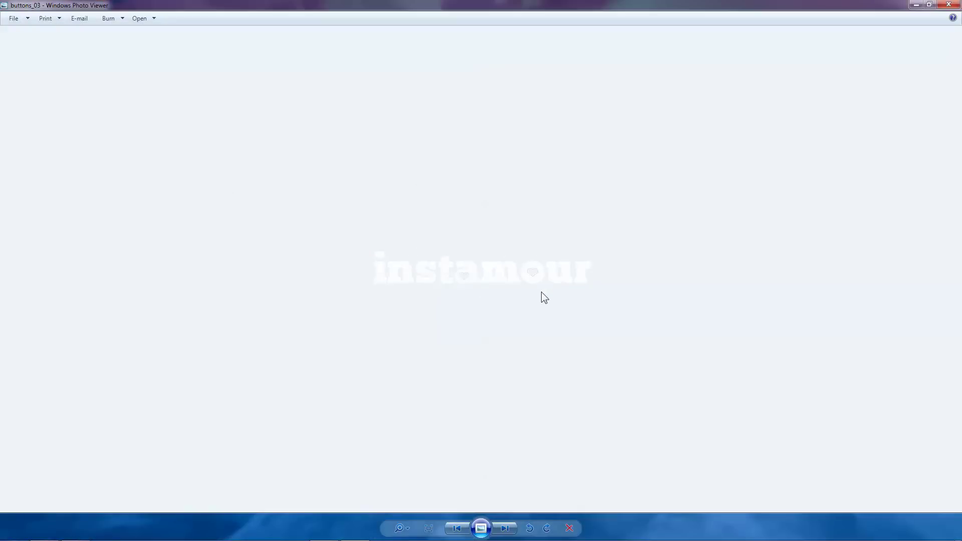
pyautogui.press('Right')
pyautogui.press('Right')
pyautogui.press('Right')
pyautogui.press('Right')
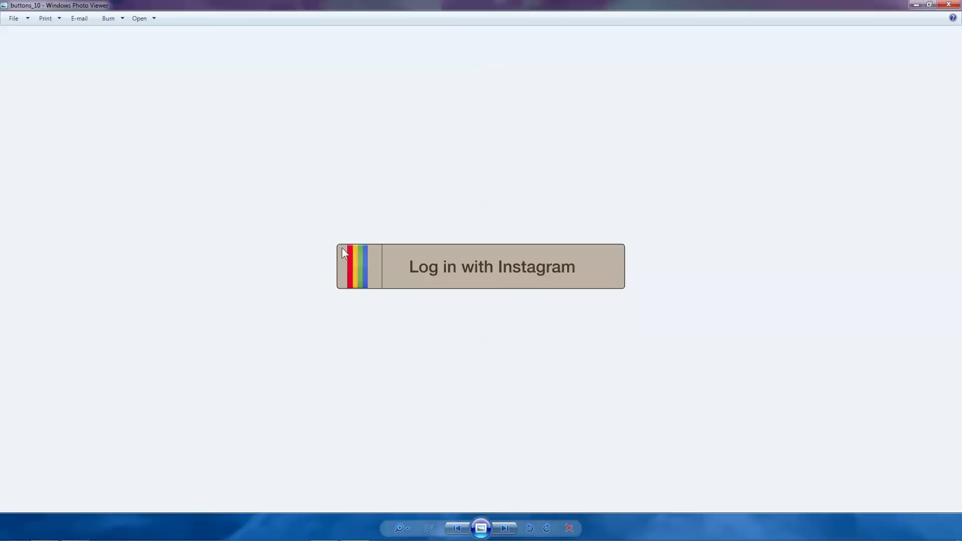
pyautogui.press('Left')
pyautogui.press('Left')
pyautogui.press('Left')
pyautogui.press('Left')
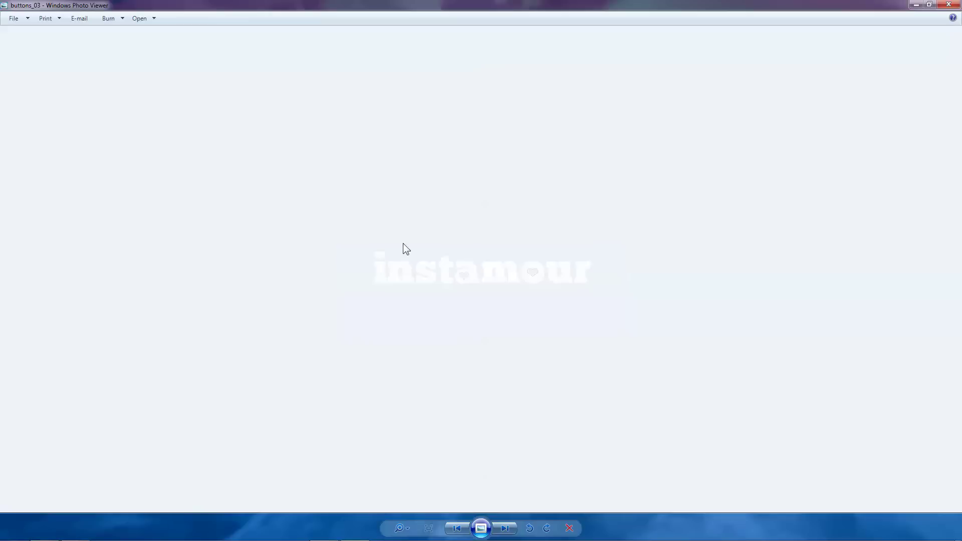
pyautogui.click(949, 5)
# Switch back to Photoshop and show the grey overlay and kristin layers again
pyautogui.click(324, 533)
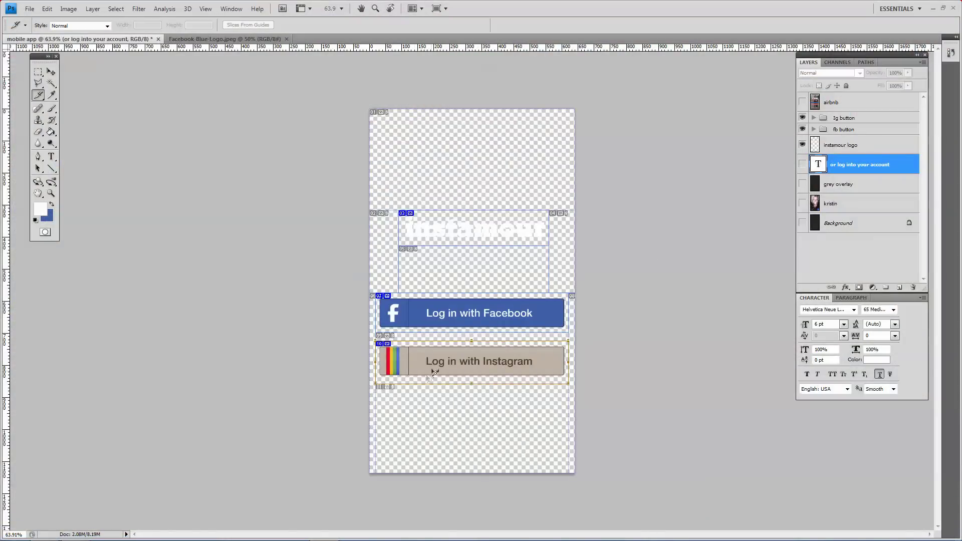
pyautogui.moveTo(802, 187); pyautogui.dragTo(802, 211)
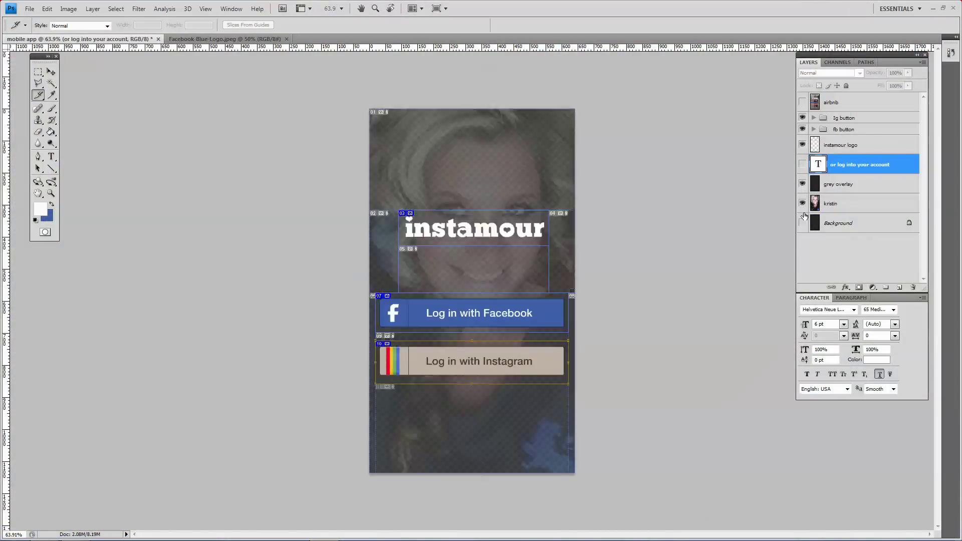